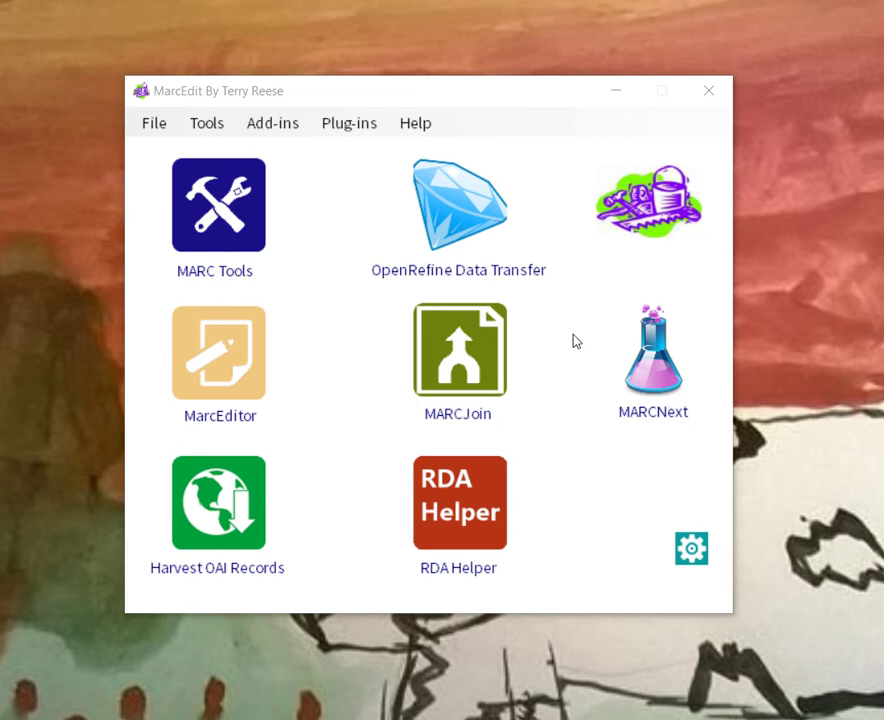
Open the MarcEditor, look at its Tools > Linked Data Tools options, then close the editor
{"action": "left_click", "coordinate": [648, 370]}
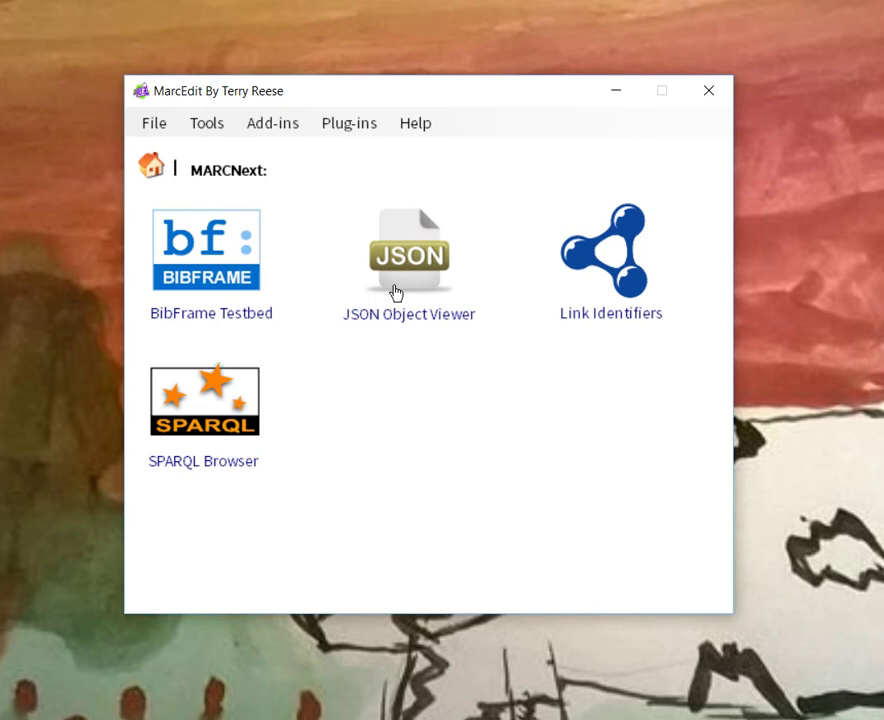
{"action": "left_click", "coordinate": [151, 168]}
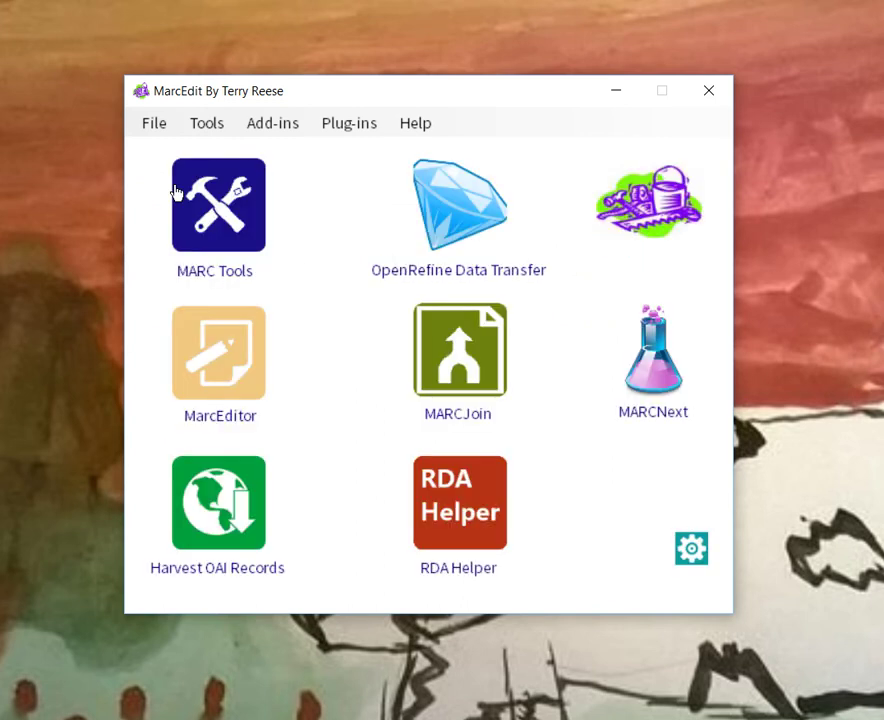
{"action": "left_click", "coordinate": [211, 363]}
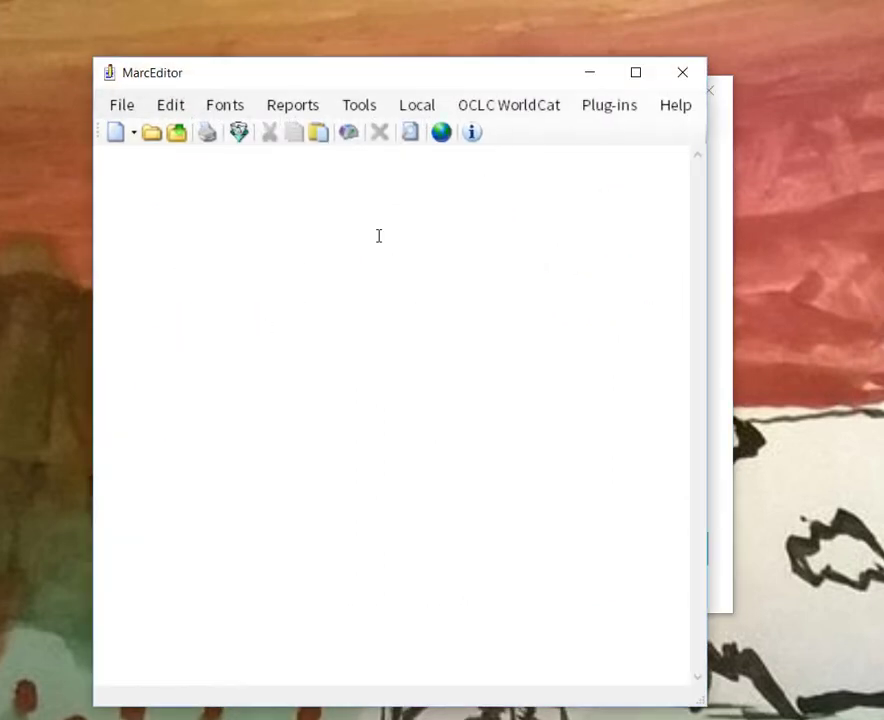
{"action": "left_click", "coordinate": [361, 110]}
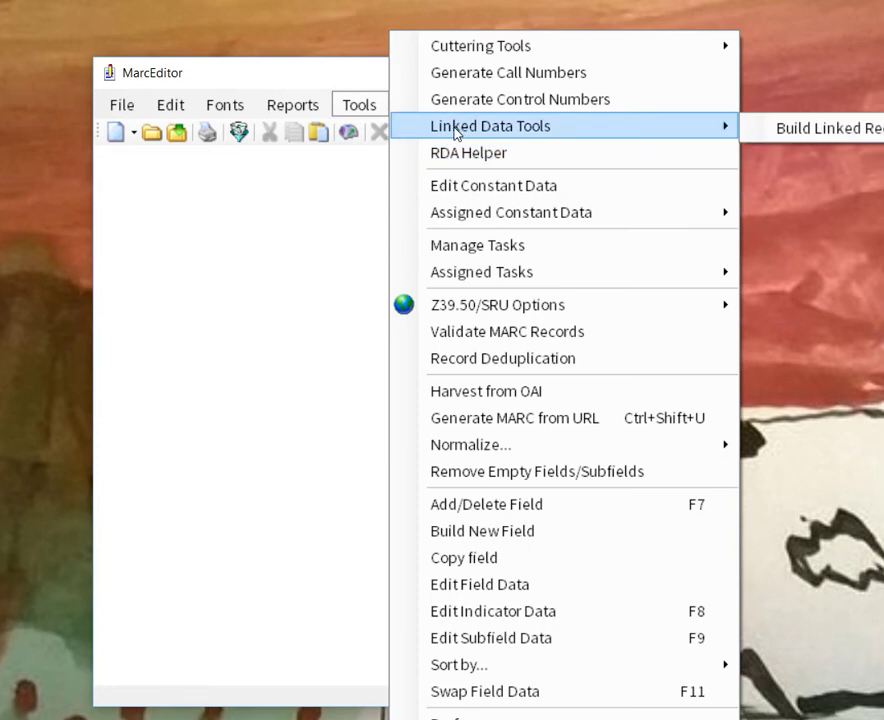
{"action": "left_click", "coordinate": [313, 207]}
{"action": "left_click", "coordinate": [682, 72]}
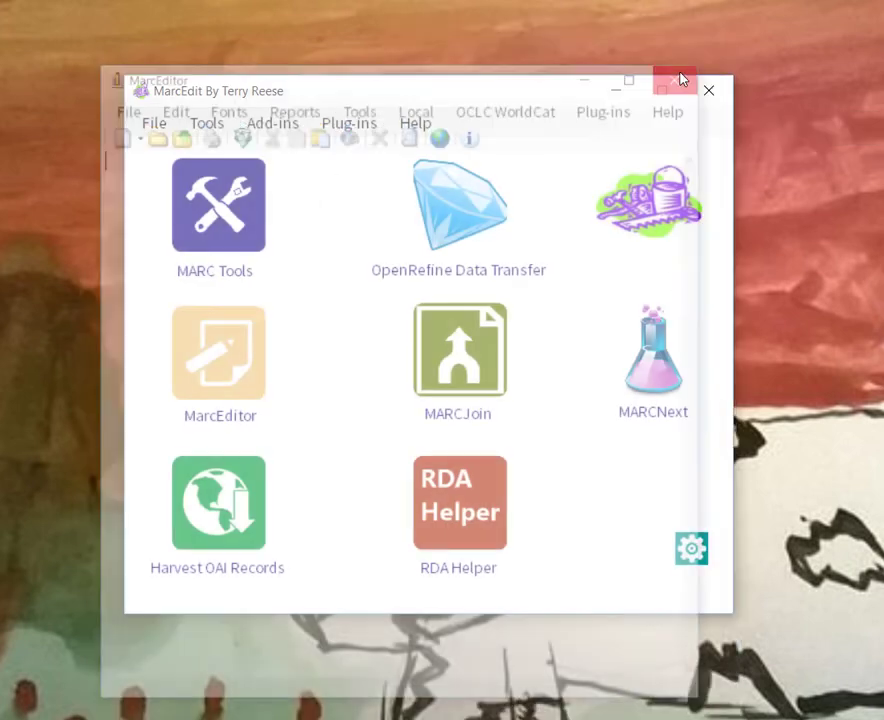
Launch MARCNext's Link Identifiers tool and move the Build Linked Records dialog up and left
{"action": "left_click", "coordinate": [662, 380]}
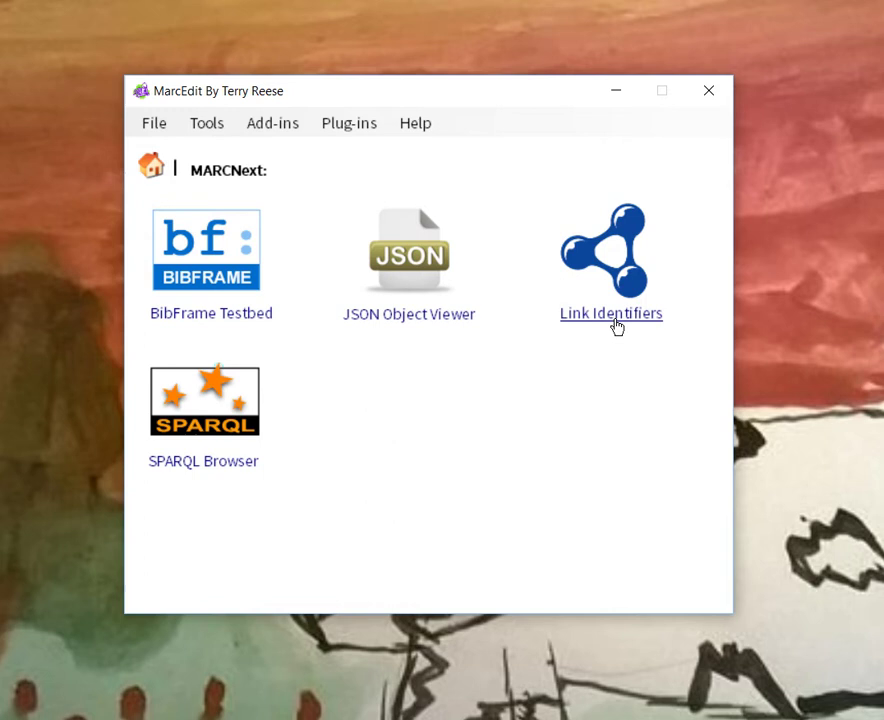
{"action": "left_click", "coordinate": [616, 322]}
{"action": "left_click_drag", "start_coordinate": [442, 144], "coordinate": [398, 123]}
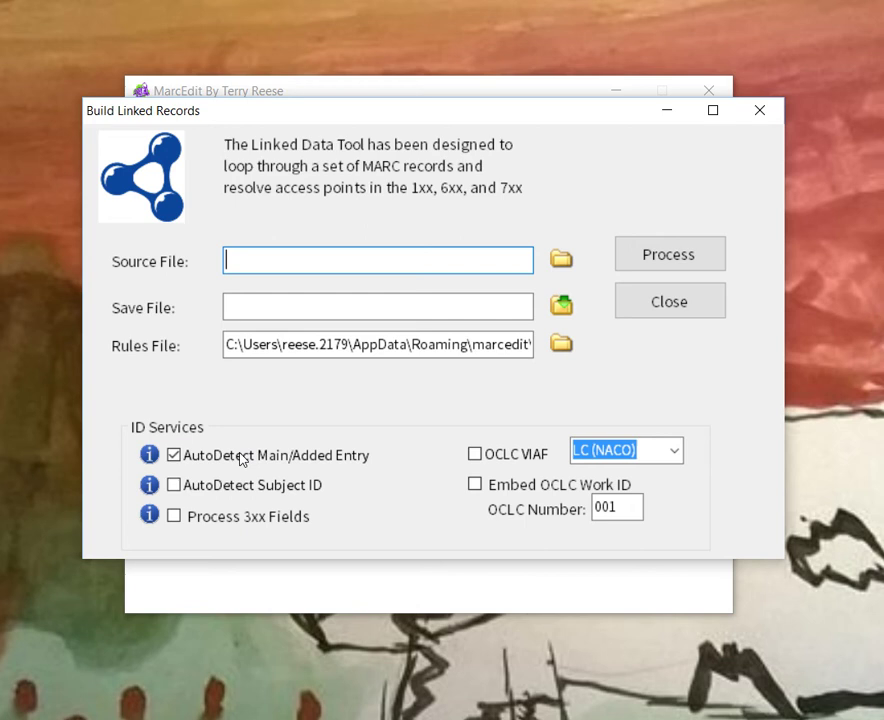
Tick AutoDetect Subject ID in the Build Linked Records dialog
{"action": "left_click", "coordinate": [199, 496]}
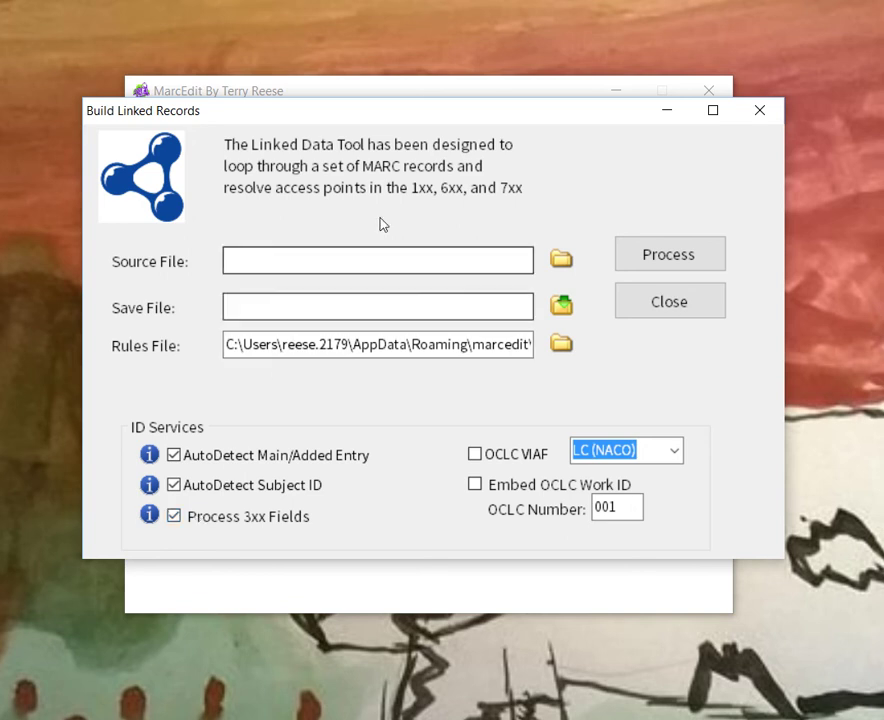
Open gnd0912.mrk in the record editor and scroll down to its 650 subject fields
{"action": "left_click", "coordinate": [406, 92]}
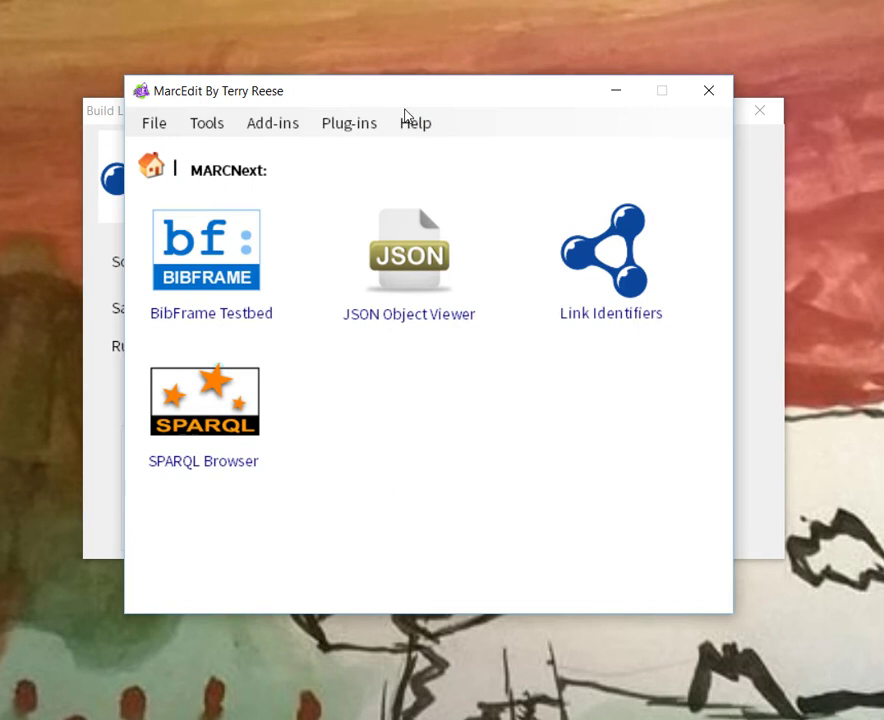
{"action": "left_click", "coordinate": [754, 207]}
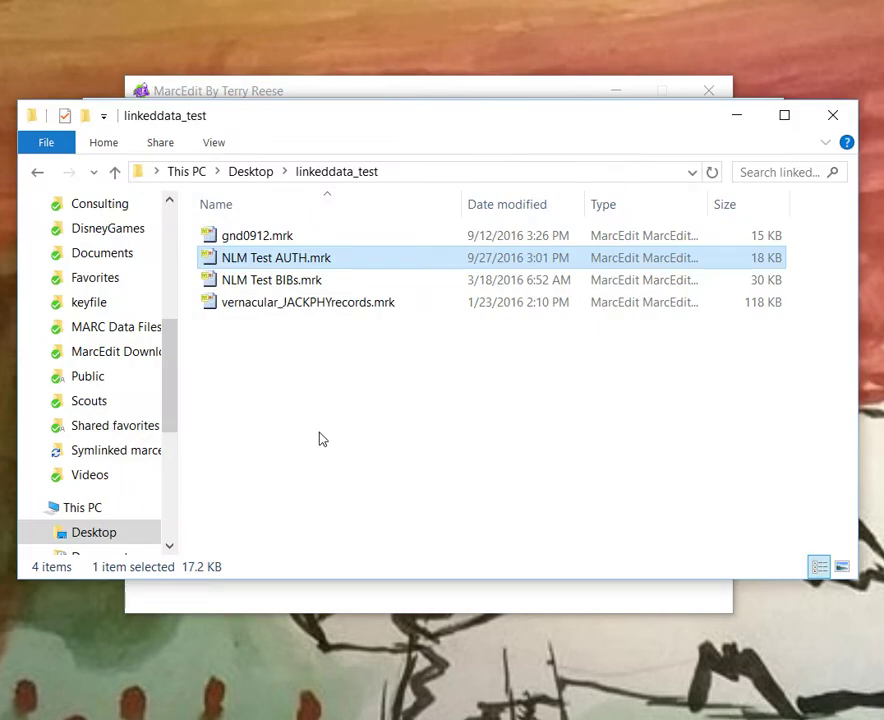
{"action": "double_click", "coordinate": [290, 237]}
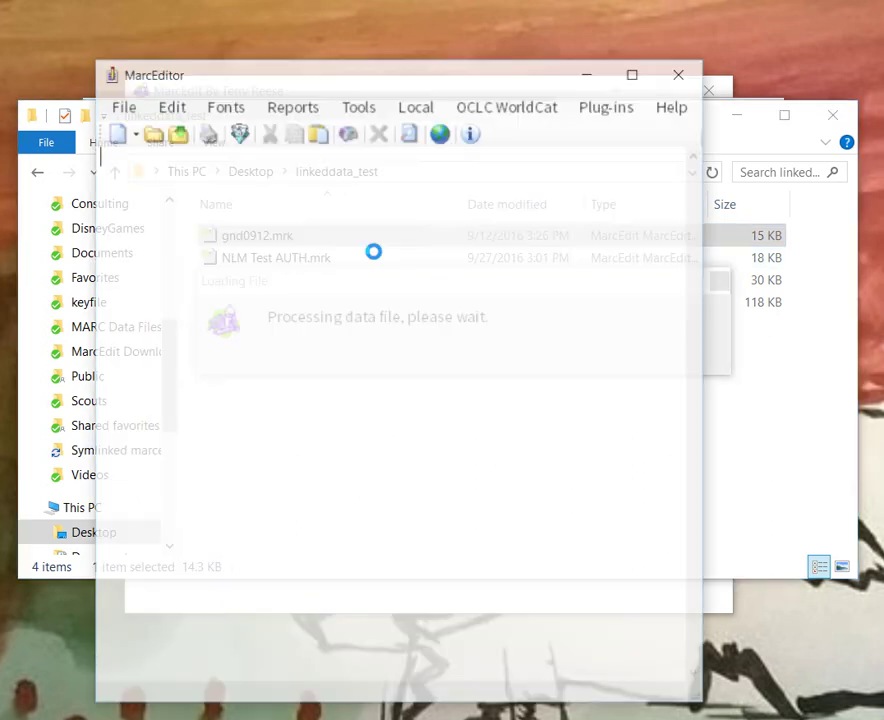
{"action": "scroll", "coordinate": [469, 357], "scroll_direction": "down", "scroll_amount": 13}
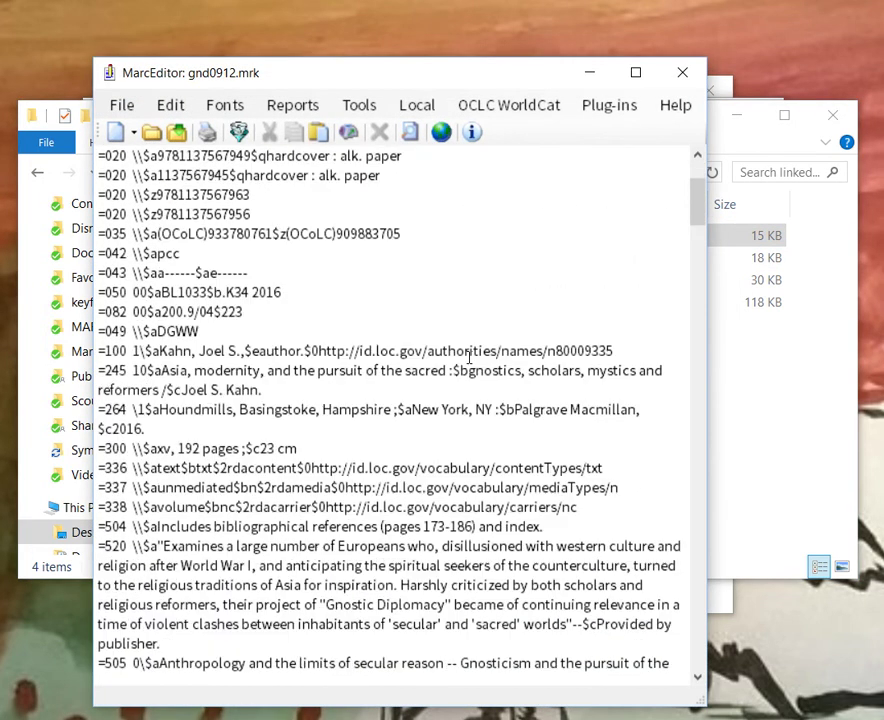
{"action": "scroll", "coordinate": [469, 357], "scroll_direction": "down", "scroll_amount": 3}
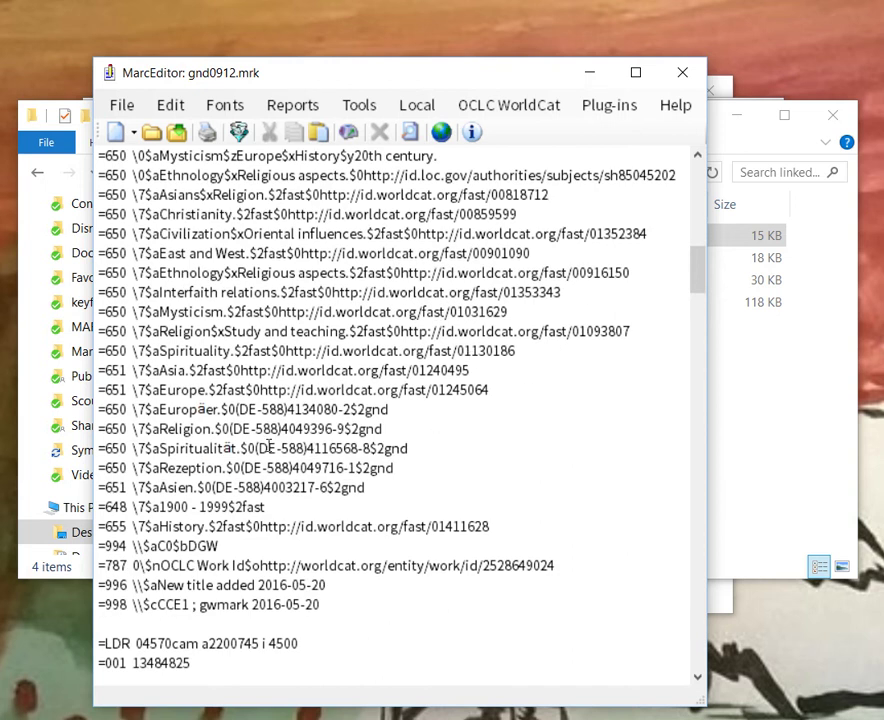
Highlight the DE-588 source and GND number 4116568-8 on the Spiritualität line
{"action": "left_click_drag", "start_coordinate": [243, 448], "coordinate": [255, 448]}
{"action": "left_click", "coordinate": [307, 448]}
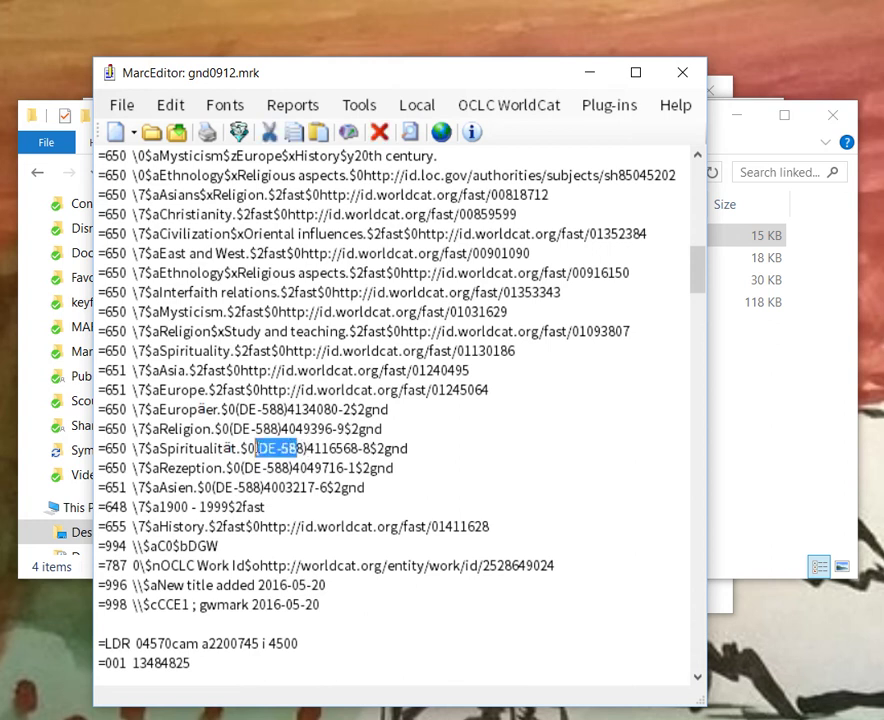
{"action": "left_click", "coordinate": [307, 448]}
{"action": "left_click_drag", "start_coordinate": [309, 448], "coordinate": [370, 448]}
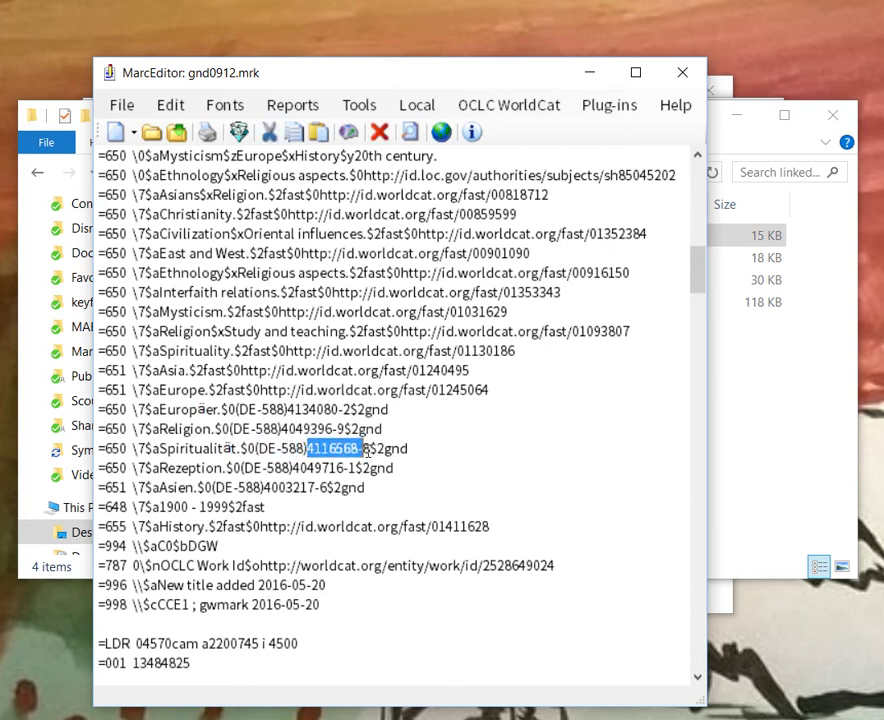
{"action": "left_click", "coordinate": [370, 448]}
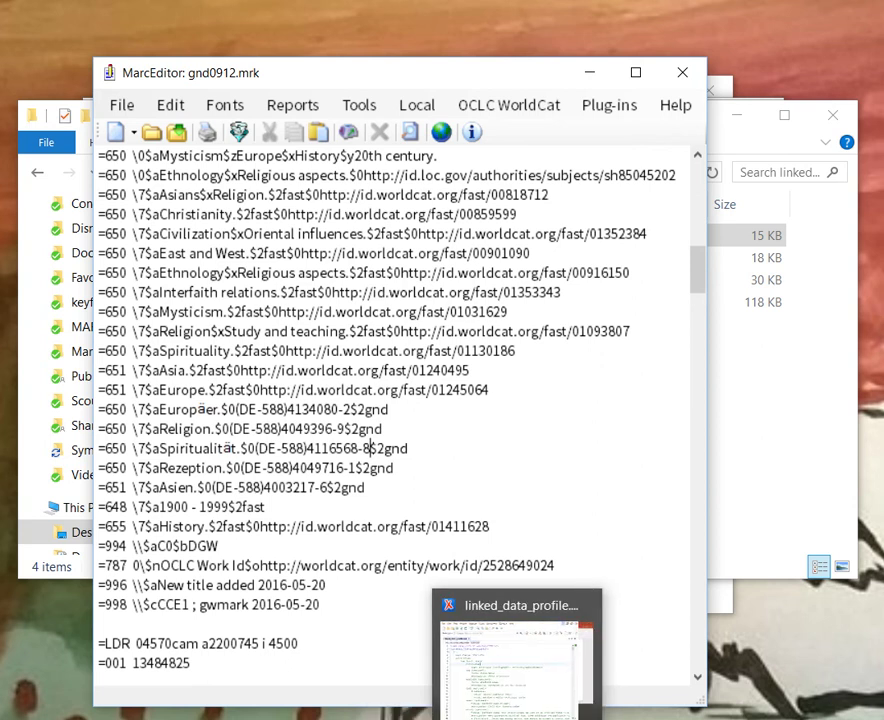
Switch to linked_data_profile.xml and point out the 100 rule's uri and special_instructions settings
{"action": "left_click", "coordinate": [500, 688]}
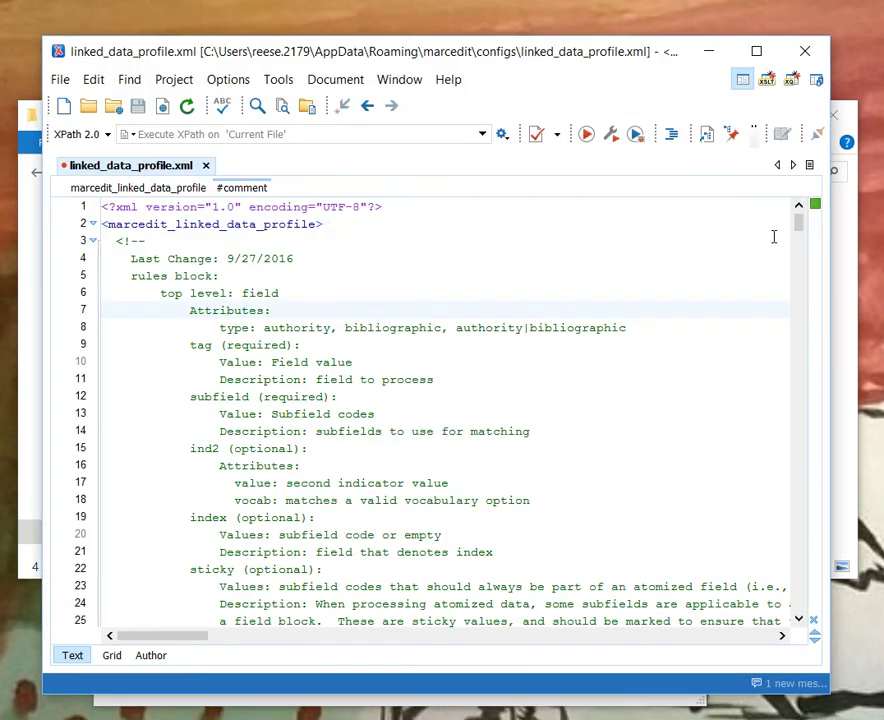
{"action": "scroll", "coordinate": [808, 238], "scroll_direction": "down", "scroll_amount": 3}
{"action": "left_click_drag", "start_coordinate": [801, 240], "coordinate": [803, 287]}
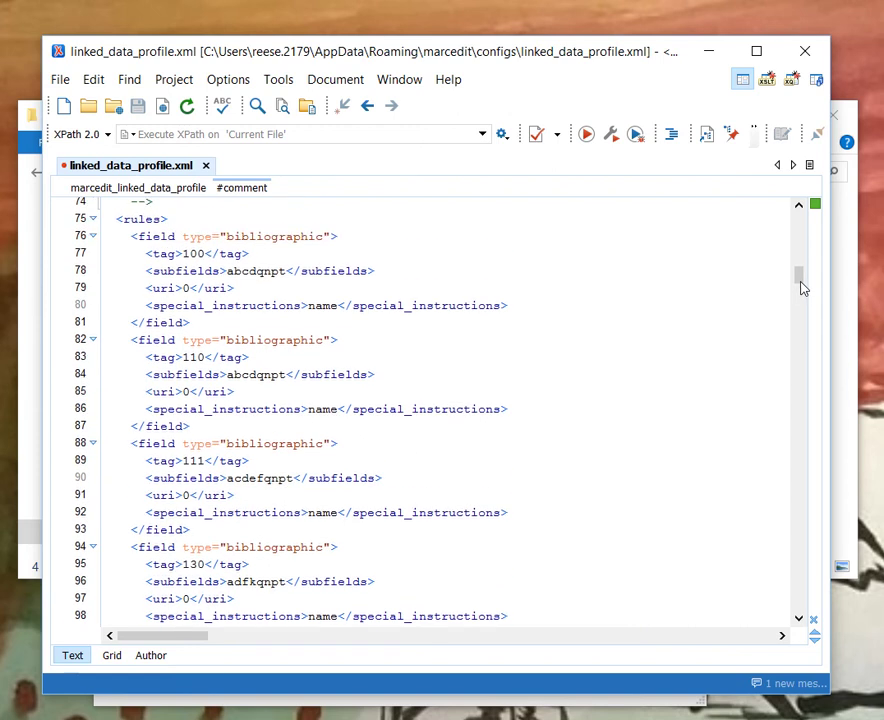
{"action": "left_click", "coordinate": [175, 288]}
{"action": "left_click", "coordinate": [190, 308]}
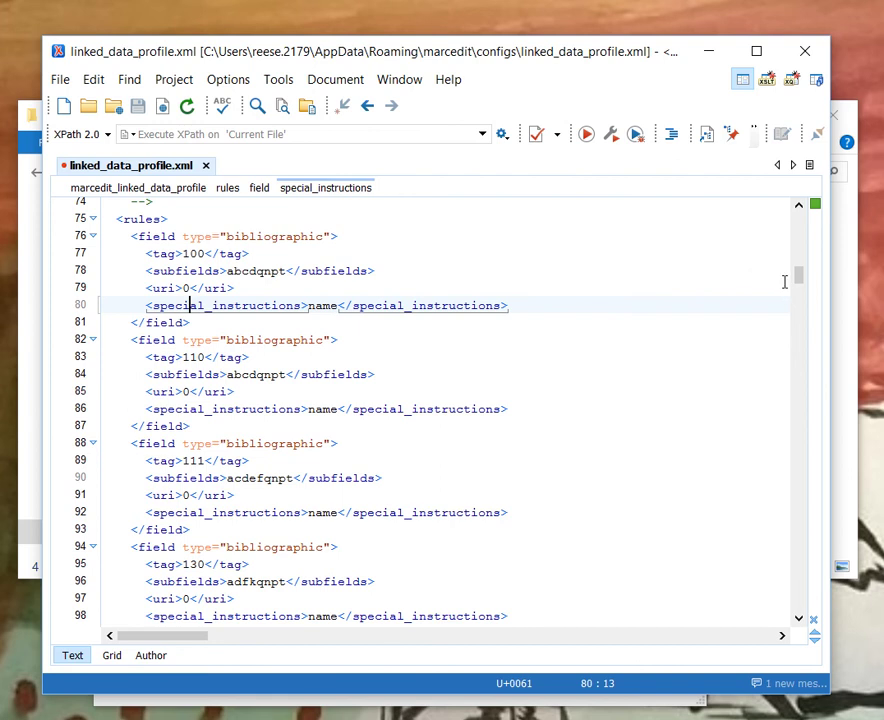
Scroll past the 611 mesh, 380 authority|bibliographic and 880 rules toward the collections block
{"action": "left_click_drag", "start_coordinate": [799, 282], "coordinate": [806, 314]}
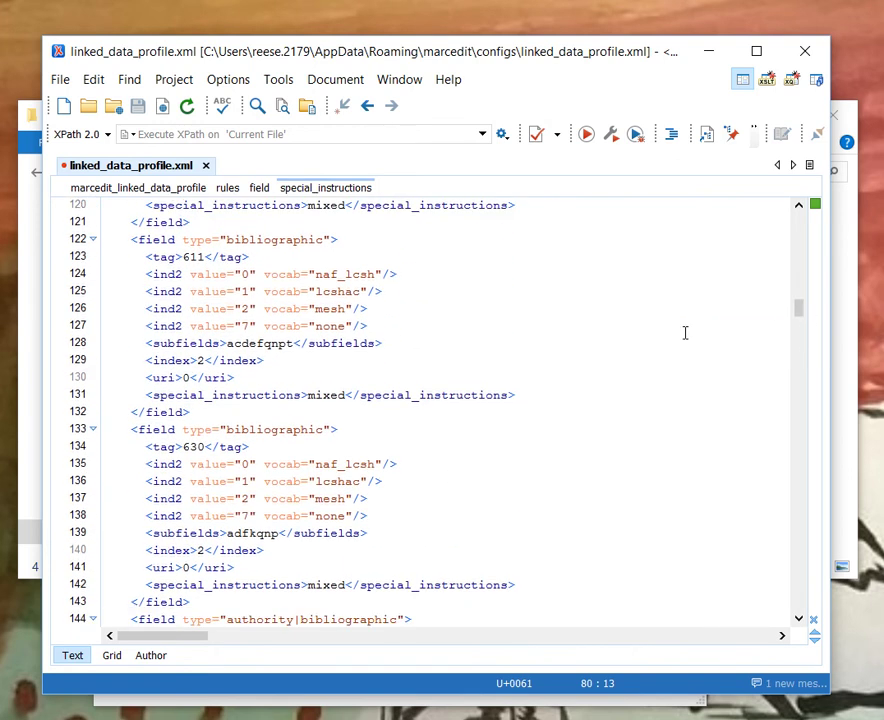
{"action": "left_click", "coordinate": [412, 309]}
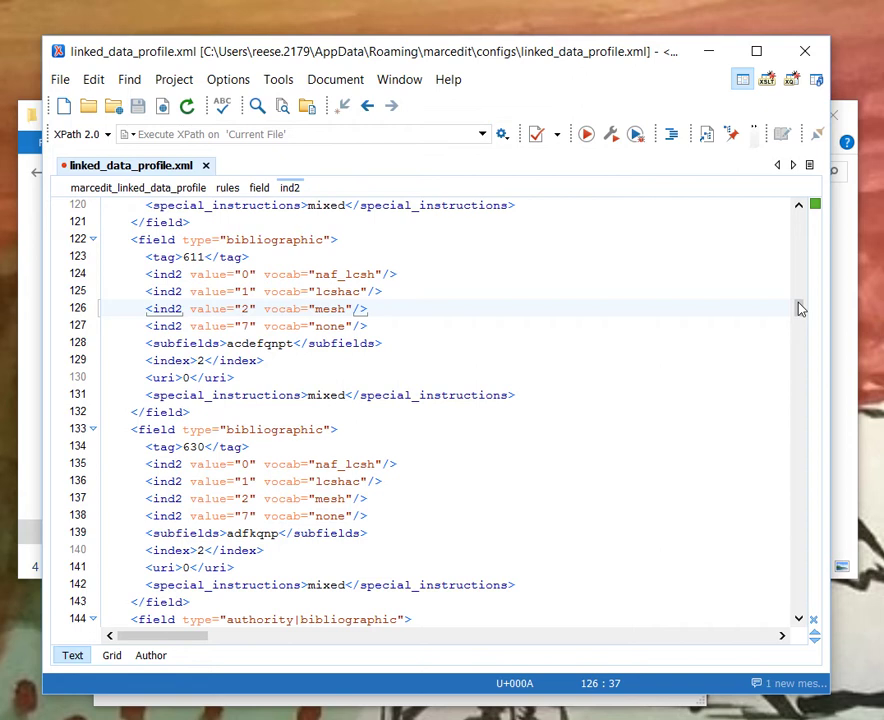
{"action": "left_click_drag", "start_coordinate": [800, 305], "coordinate": [812, 381]}
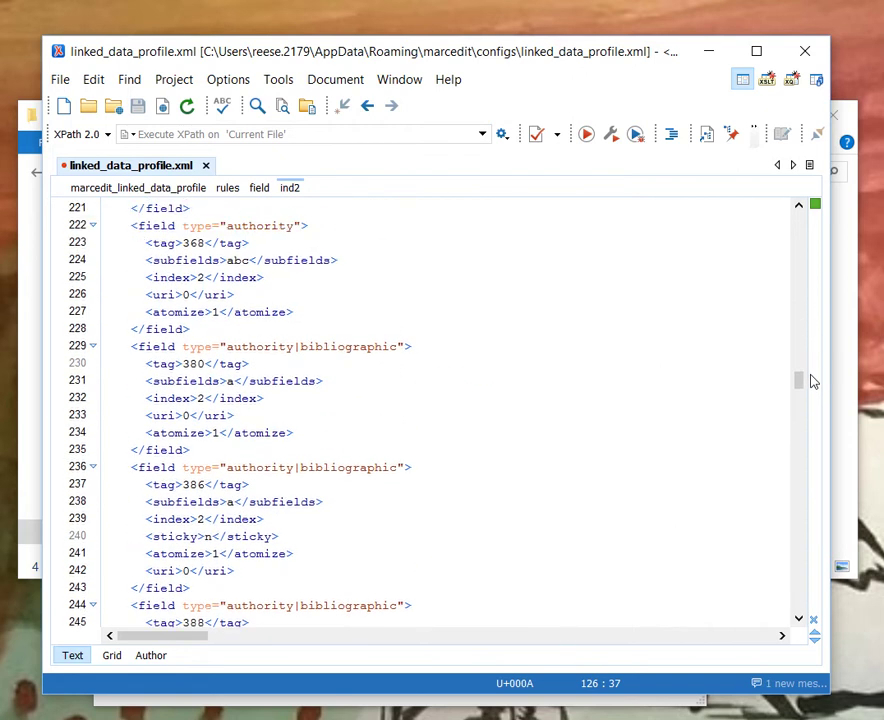
{"action": "left_click", "coordinate": [341, 346]}
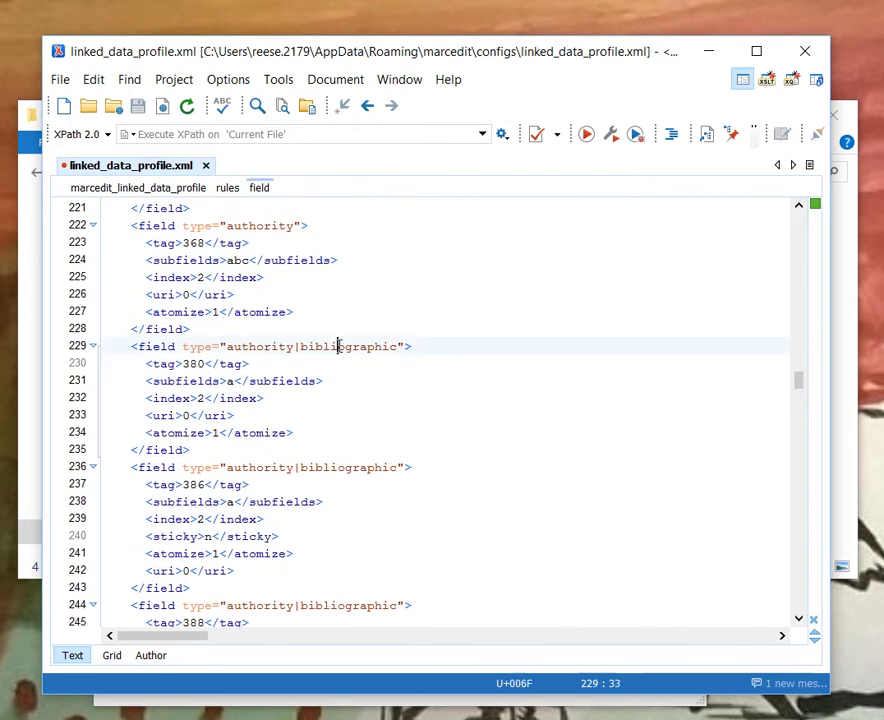
{"action": "left_click_drag", "start_coordinate": [801, 387], "coordinate": [817, 499]}
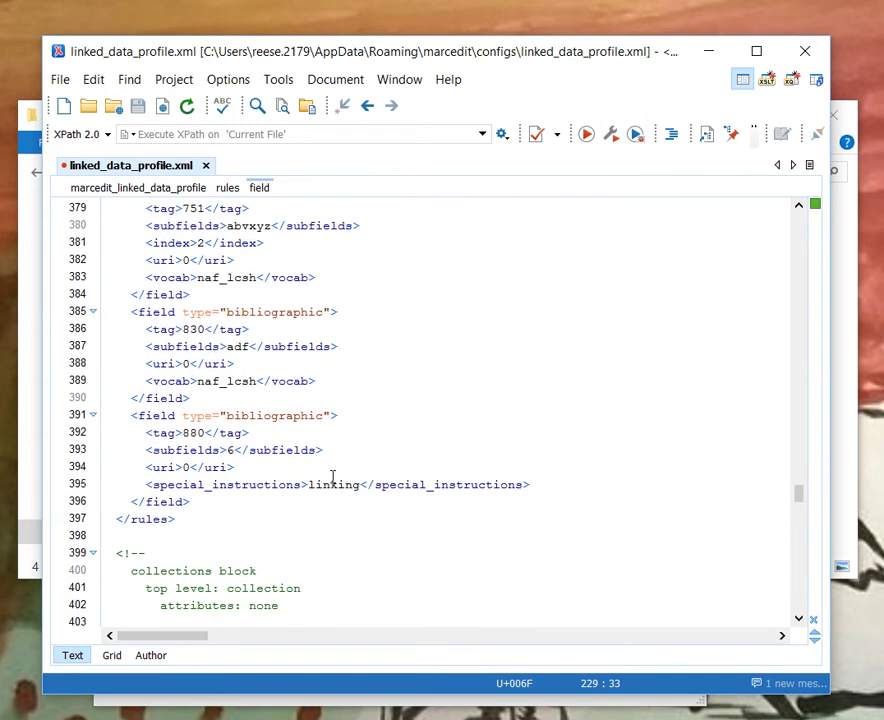
{"action": "left_click", "coordinate": [226, 433]}
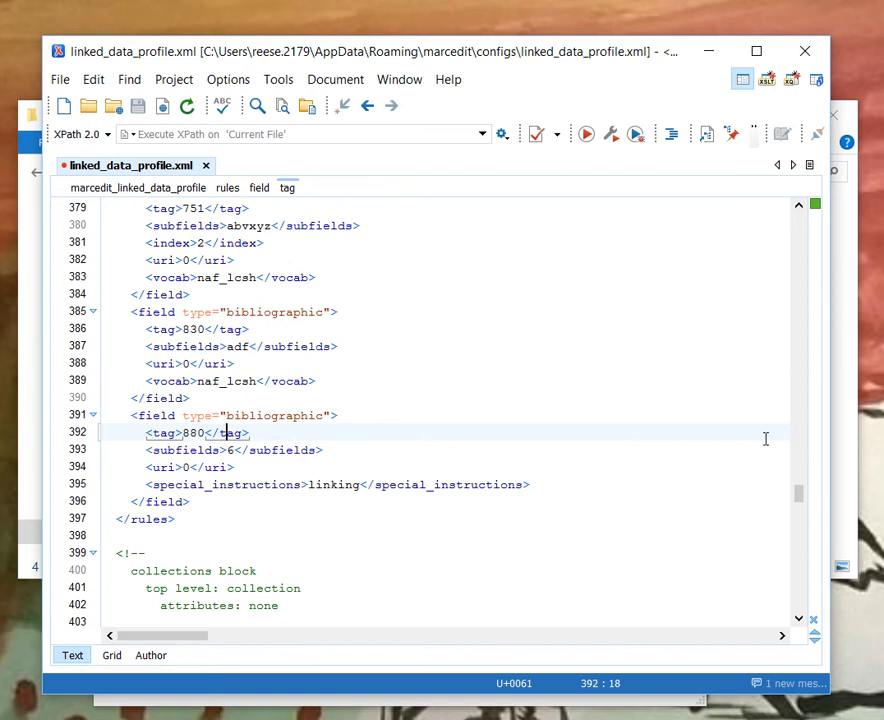
{"action": "left_click_drag", "start_coordinate": [799, 500], "coordinate": [811, 535]}
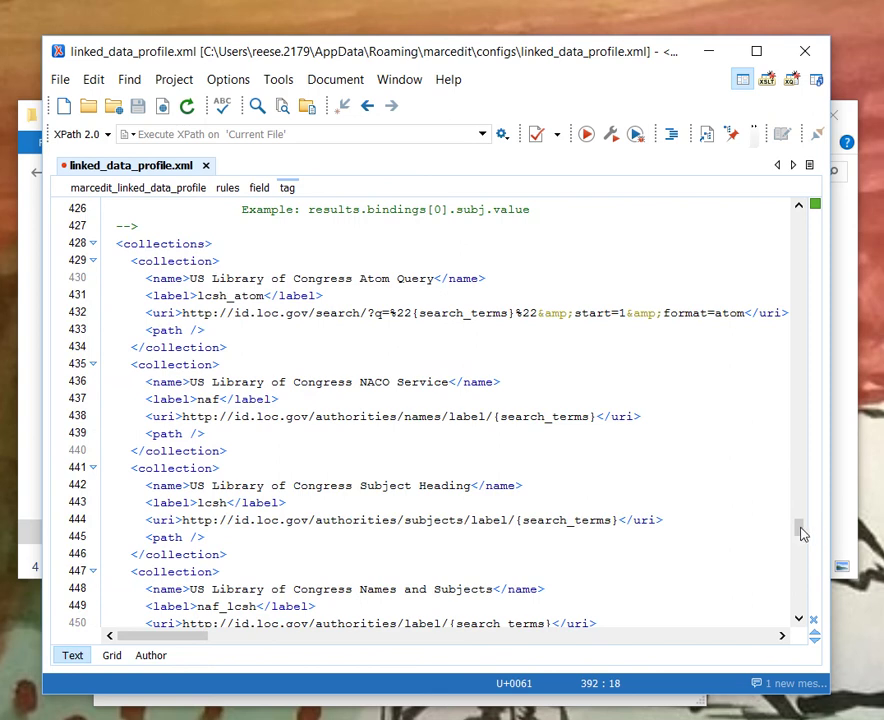
{"action": "left_click_drag", "start_coordinate": [800, 535], "coordinate": [812, 614]}
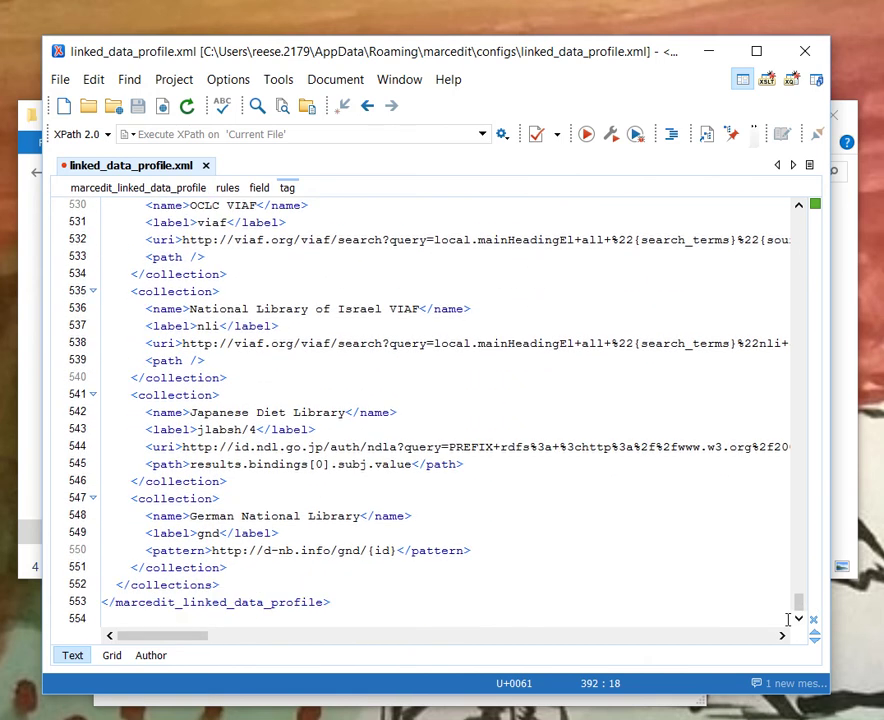
{"action": "left_click", "coordinate": [369, 580]}
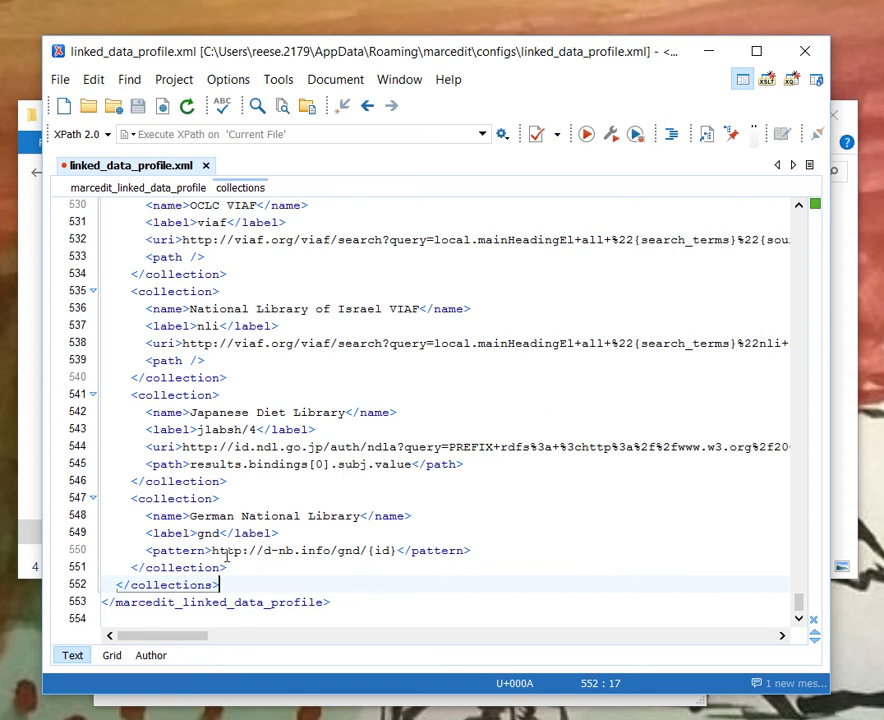
{"action": "left_click_drag", "start_coordinate": [212, 550], "coordinate": [369, 551]}
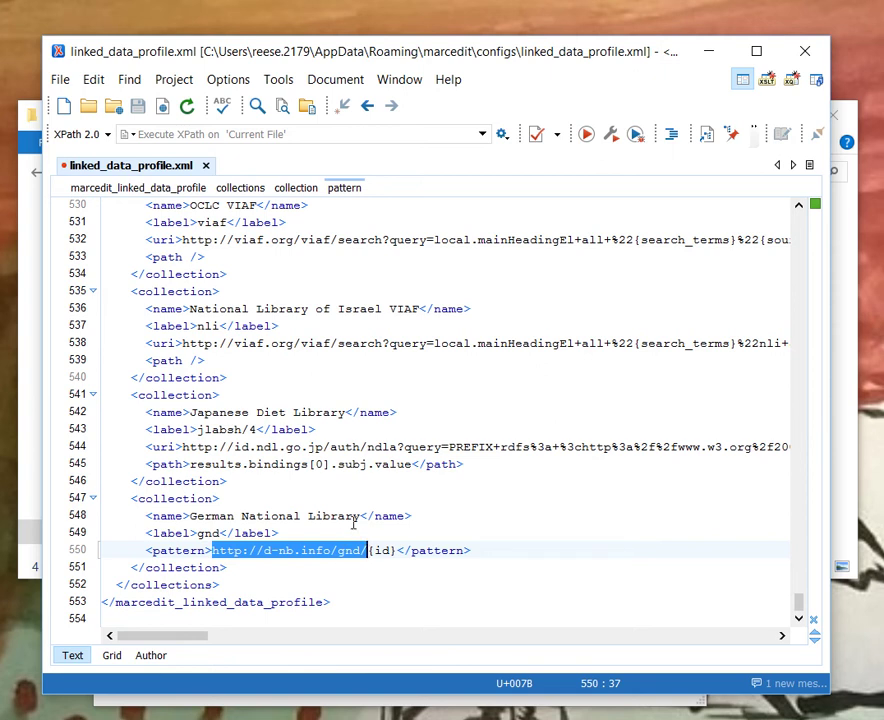
{"action": "scroll", "coordinate": [353, 522], "scroll_direction": "up", "scroll_amount": 7}
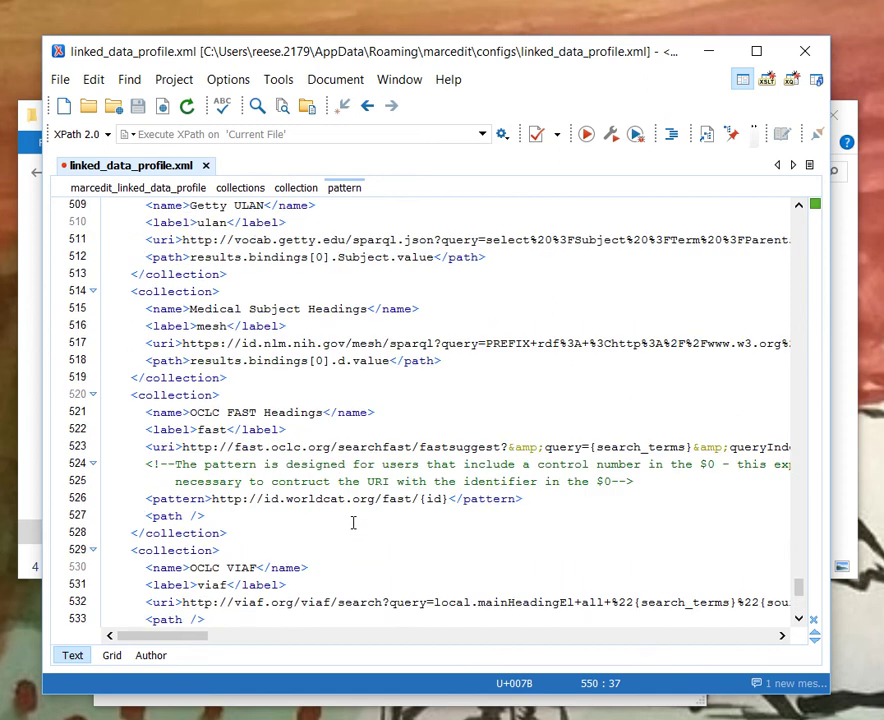
{"action": "scroll", "coordinate": [353, 522], "scroll_direction": "up", "scroll_amount": 2}
{"action": "scroll", "coordinate": [353, 522], "scroll_direction": "down", "scroll_amount": 2}
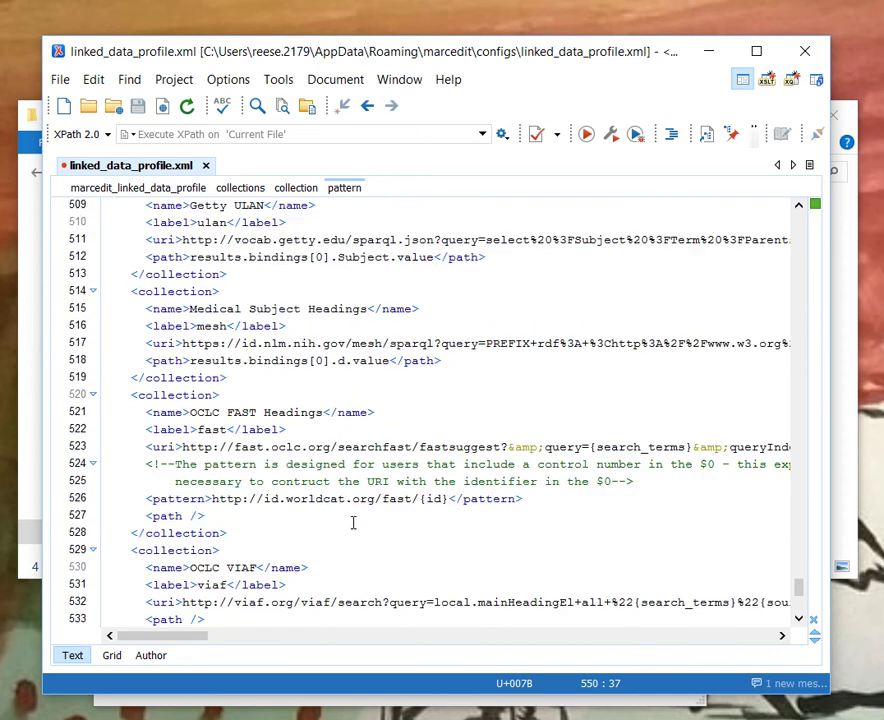
{"action": "left_click", "coordinate": [181, 447]}
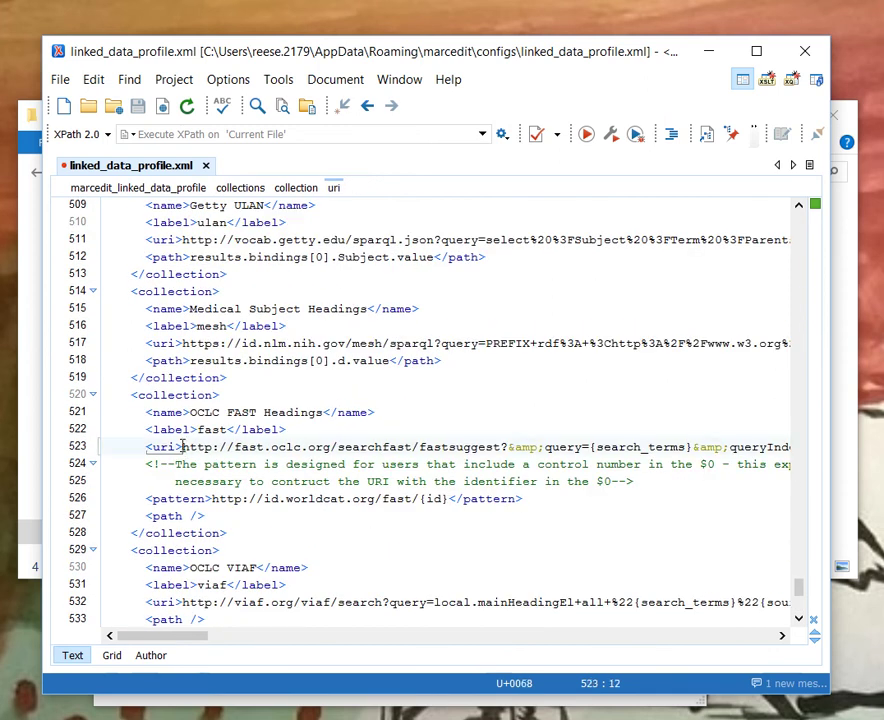
{"action": "left_click", "coordinate": [226, 498]}
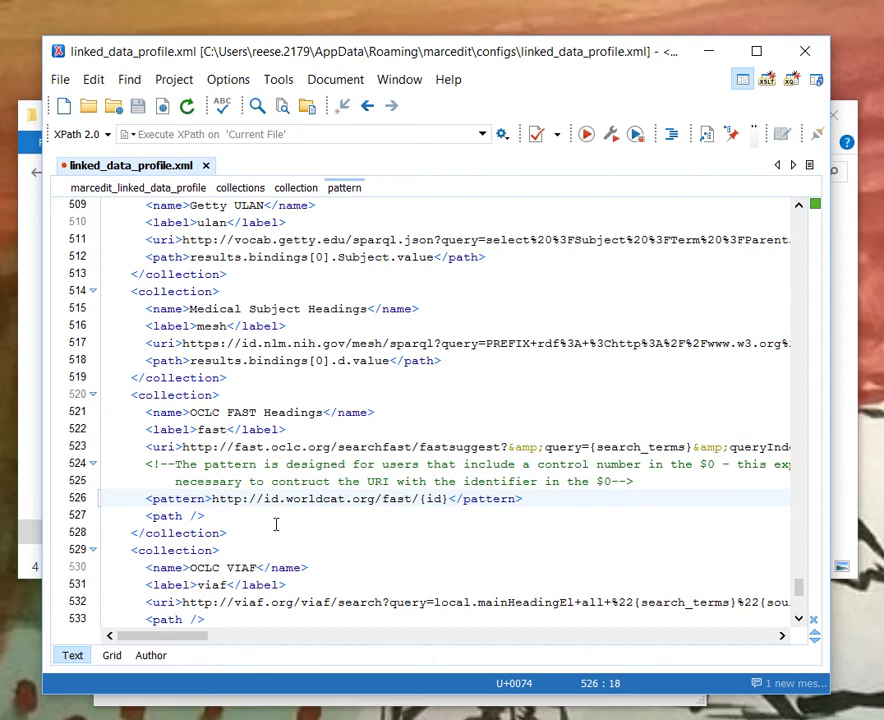
{"action": "scroll", "coordinate": [276, 524], "scroll_direction": "down", "scroll_amount": 7}
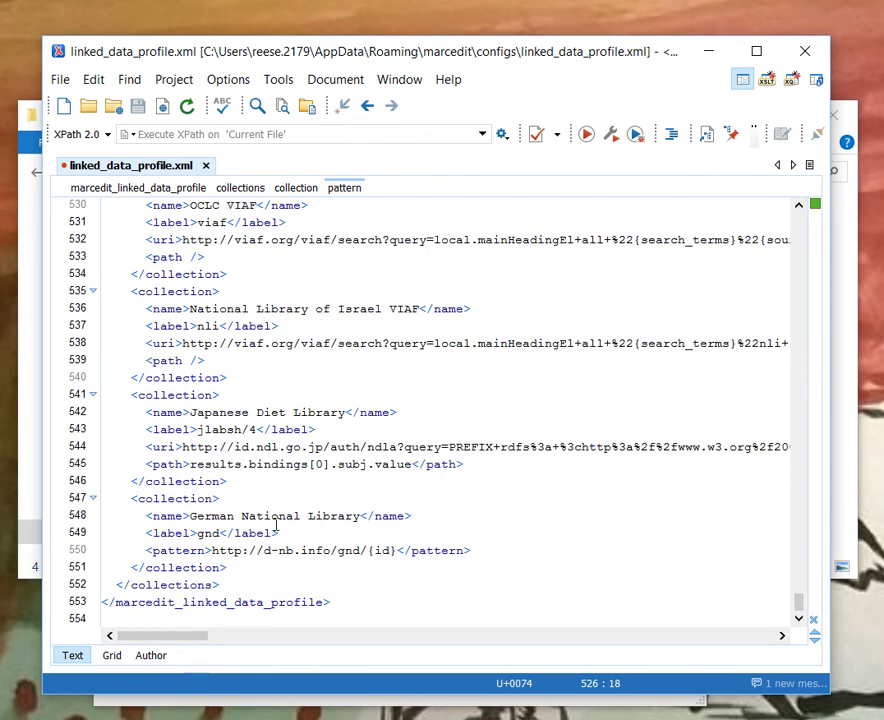
{"action": "left_click", "coordinate": [249, 533]}
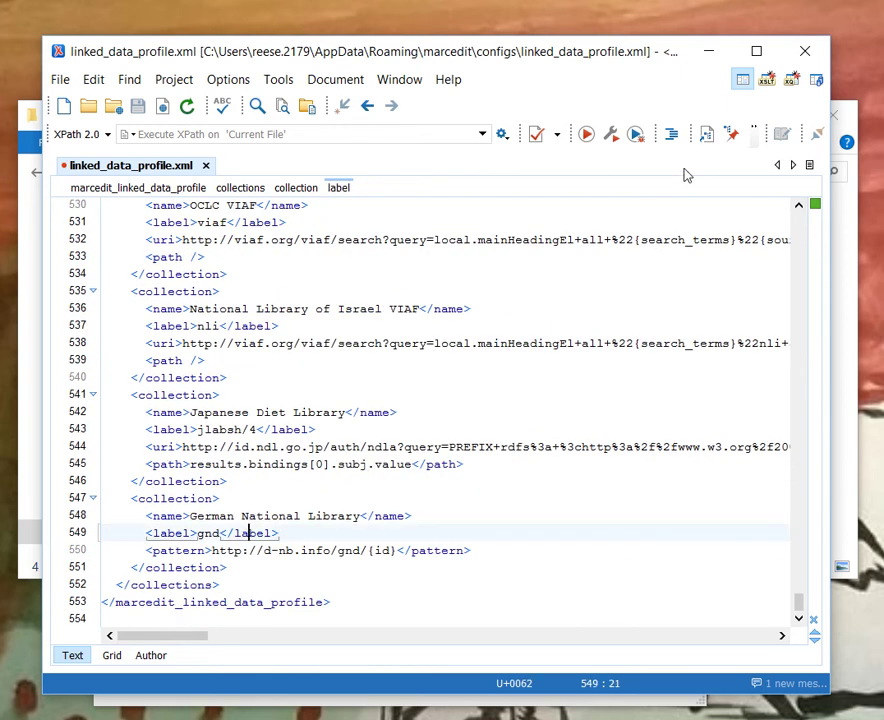
Minimize oXygen and run Build Linked Records on gnd0912.mrk with Subject ID and 3xx options ticked
{"action": "left_click", "coordinate": [708, 50]}
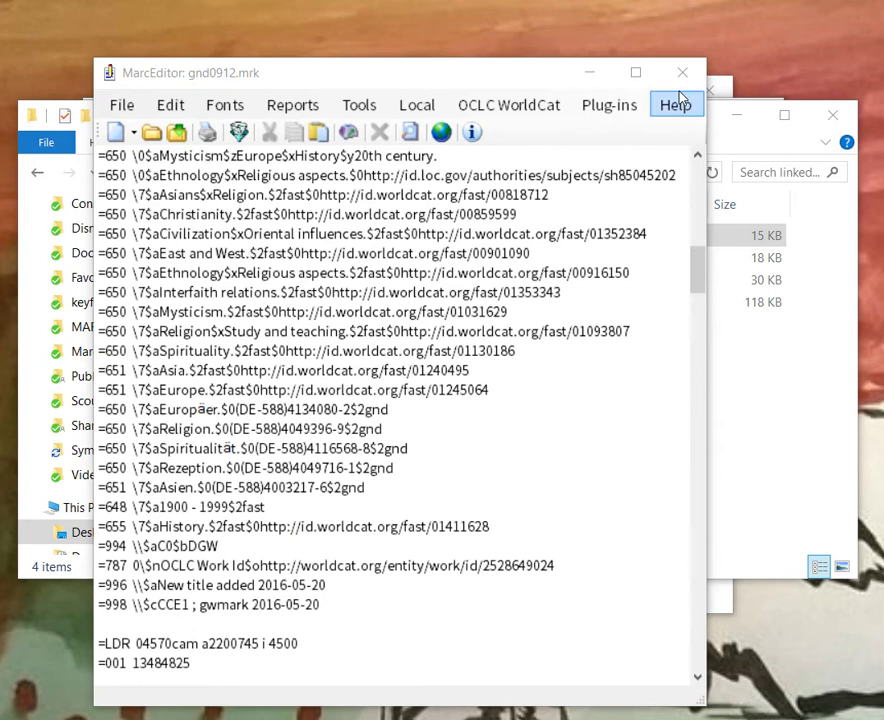
{"action": "left_click", "coordinate": [362, 105]}
{"action": "mouse_move", "coordinate": [670, 133]}
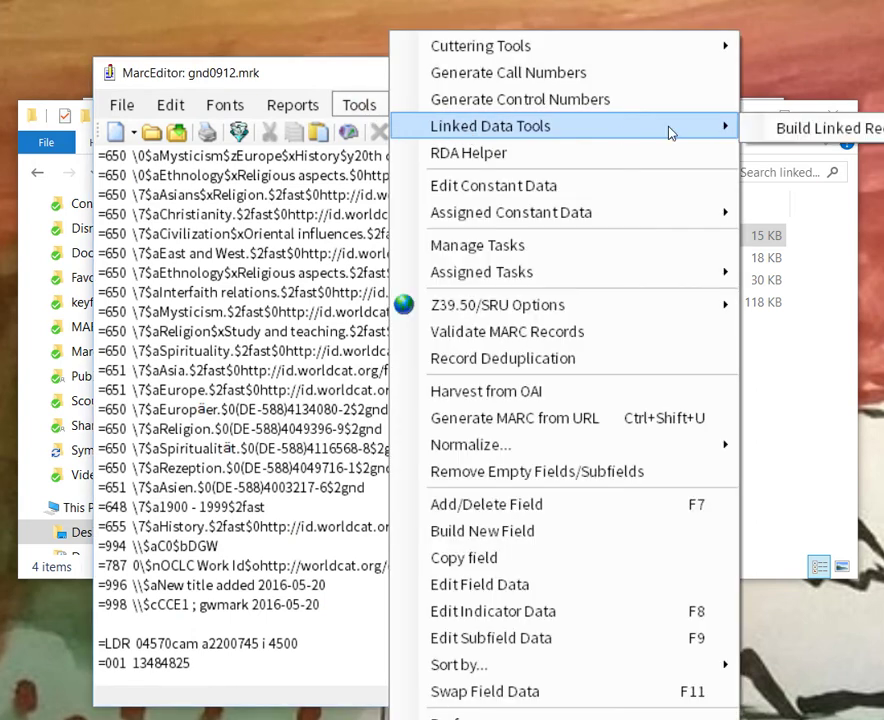
{"action": "left_click", "coordinate": [810, 128]}
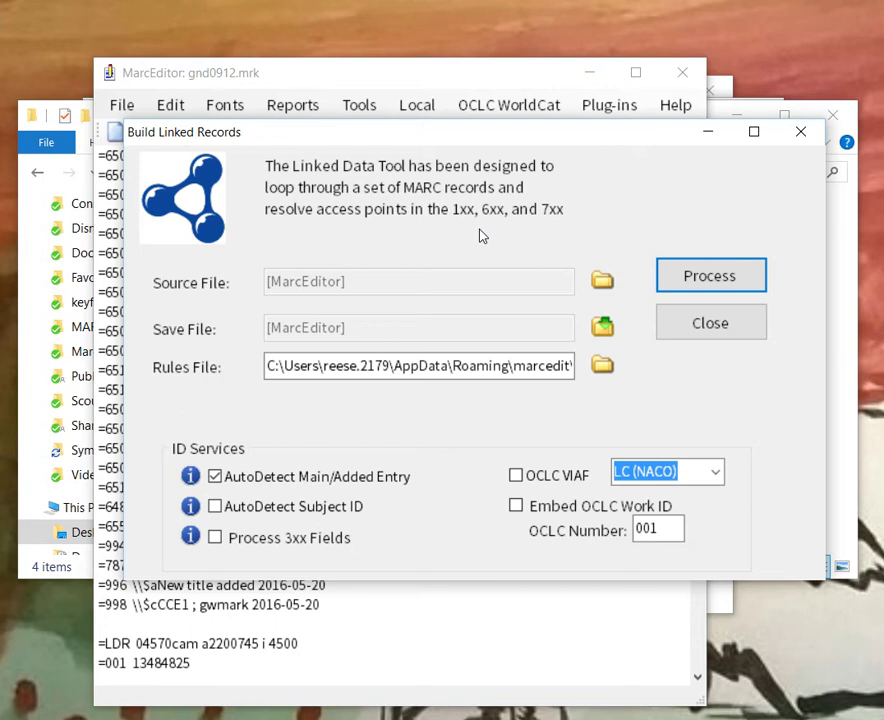
{"action": "left_click", "coordinate": [215, 506]}
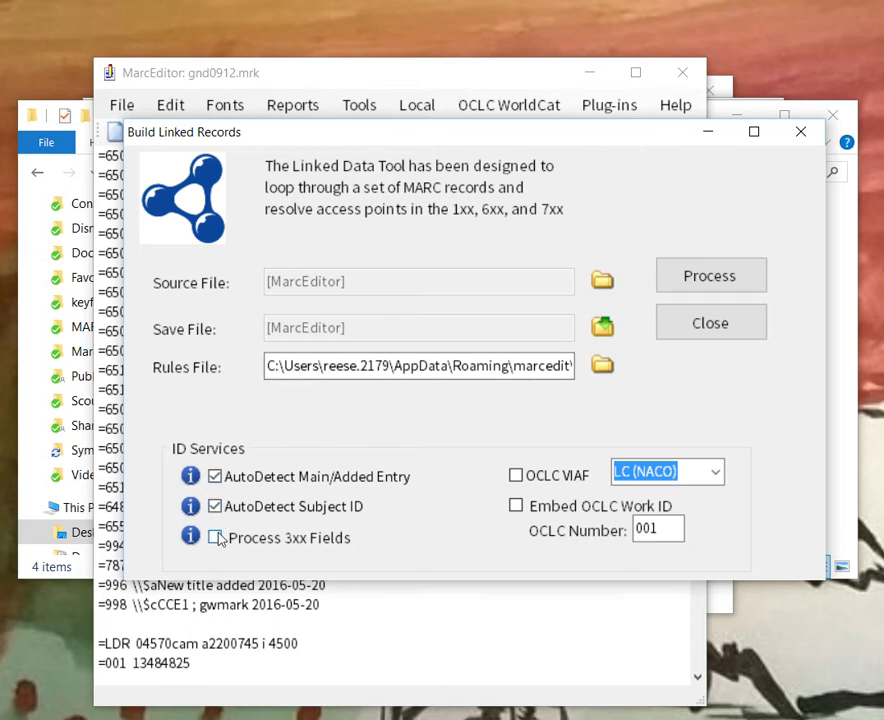
{"action": "left_click", "coordinate": [216, 537]}
{"action": "left_click", "coordinate": [704, 277]}
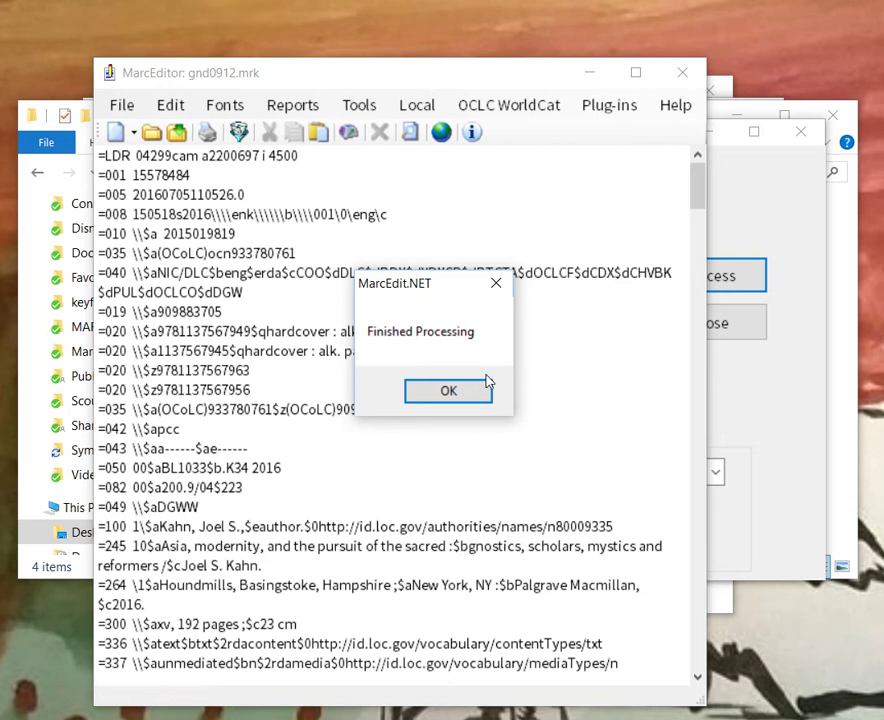
Dismiss the completion message, review the d-nb.info gnd URIs on the 650/651 fields, and close gnd0912.mrk
{"action": "left_click", "coordinate": [466, 391]}
{"action": "scroll", "coordinate": [462, 388], "scroll_direction": "down", "scroll_amount": 4}
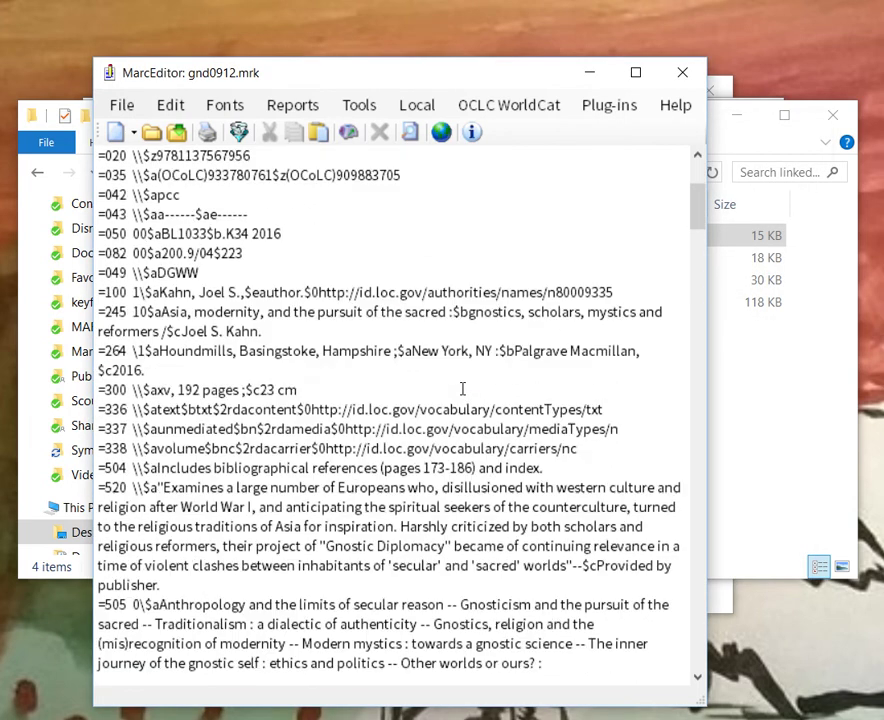
{"action": "scroll", "coordinate": [462, 388], "scroll_direction": "down", "scroll_amount": 7}
{"action": "scroll", "coordinate": [462, 388], "scroll_direction": "down", "scroll_amount": 3}
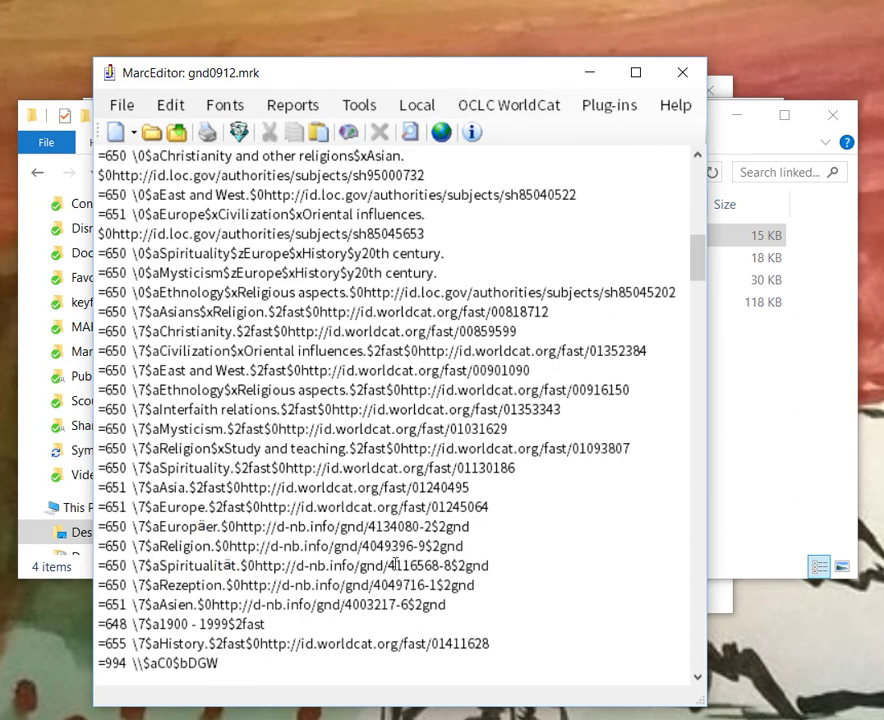
{"action": "left_click", "coordinate": [681, 74]}
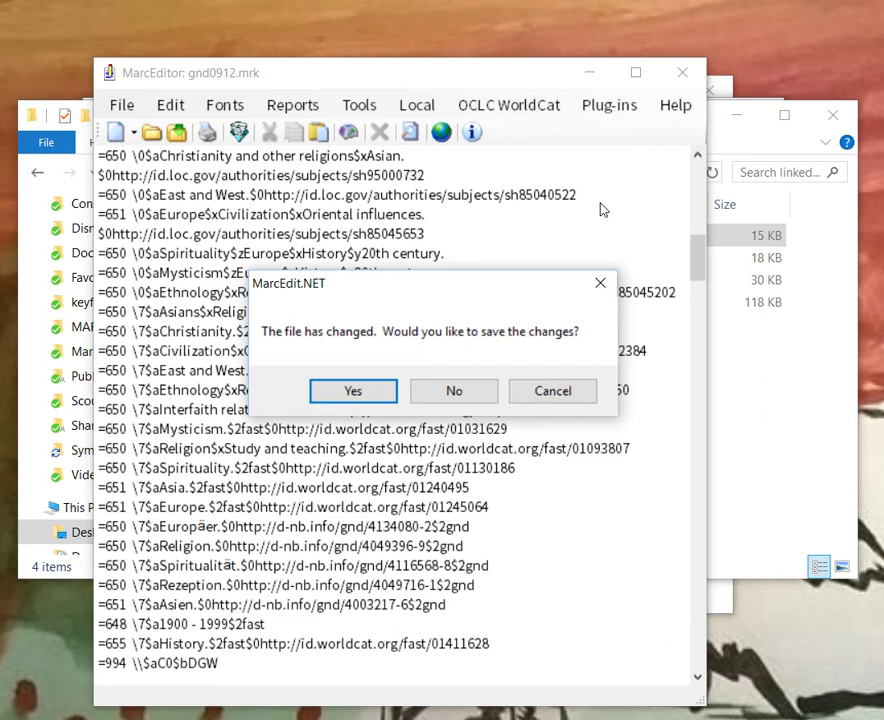
Discard changes to gnd0912.mrk, then open NLM Test AUTH.mrk and scroll through its first record
{"action": "left_click", "coordinate": [454, 397]}
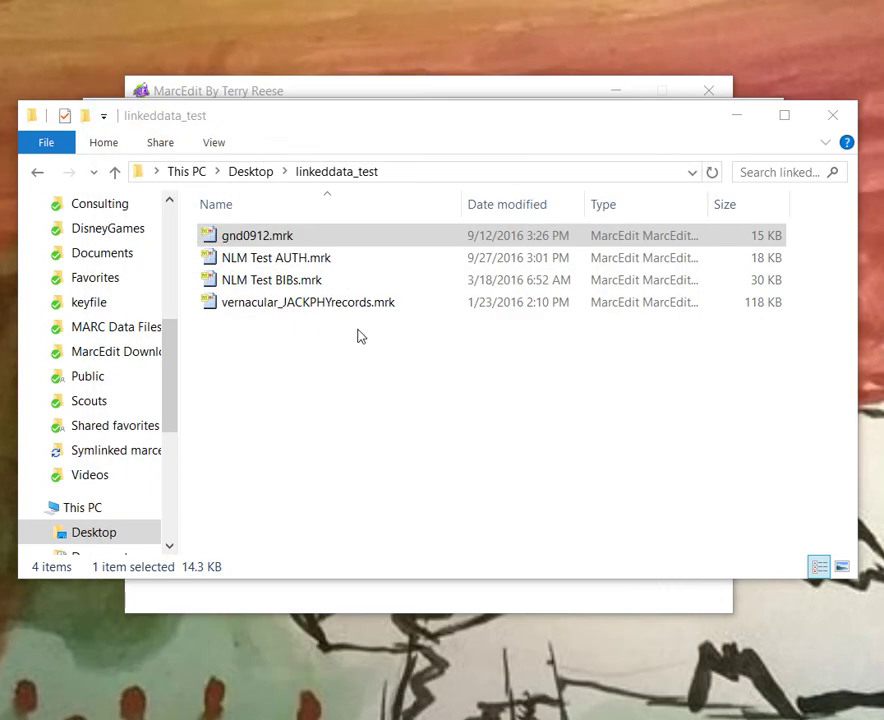
{"action": "double_click", "coordinate": [298, 258]}
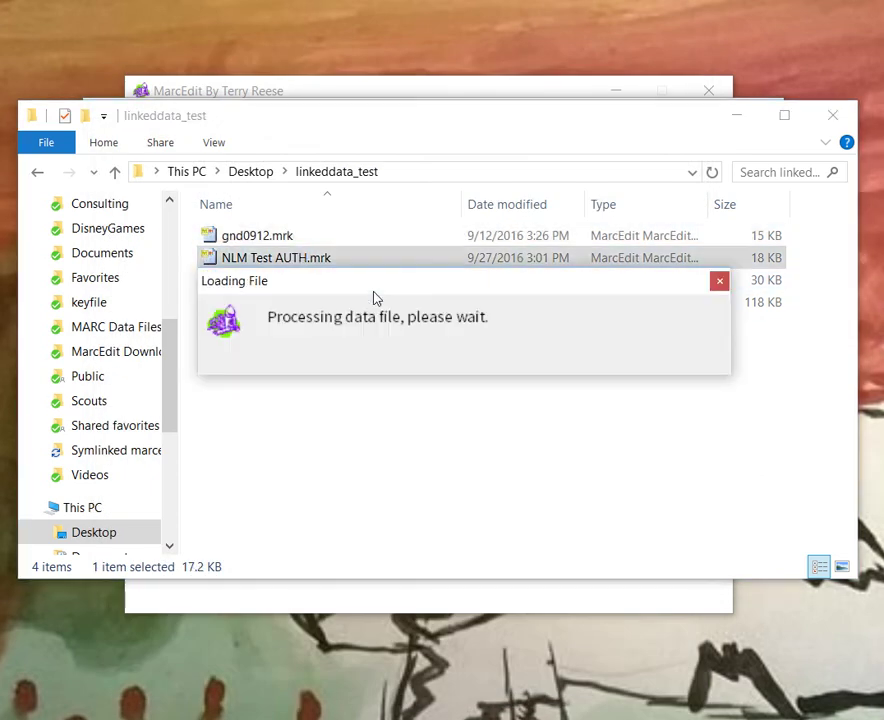
{"action": "scroll", "coordinate": [438, 412], "scroll_direction": "down", "scroll_amount": 7}
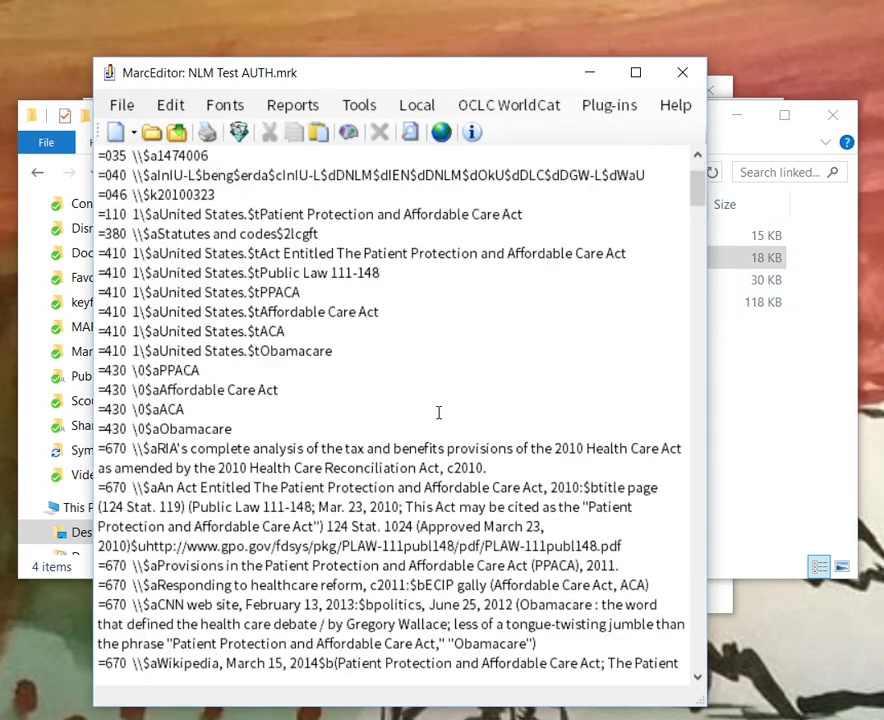
{"action": "scroll", "coordinate": [438, 412], "scroll_direction": "up", "scroll_amount": 4}
{"action": "scroll", "coordinate": [438, 412], "scroll_direction": "up", "scroll_amount": 3}
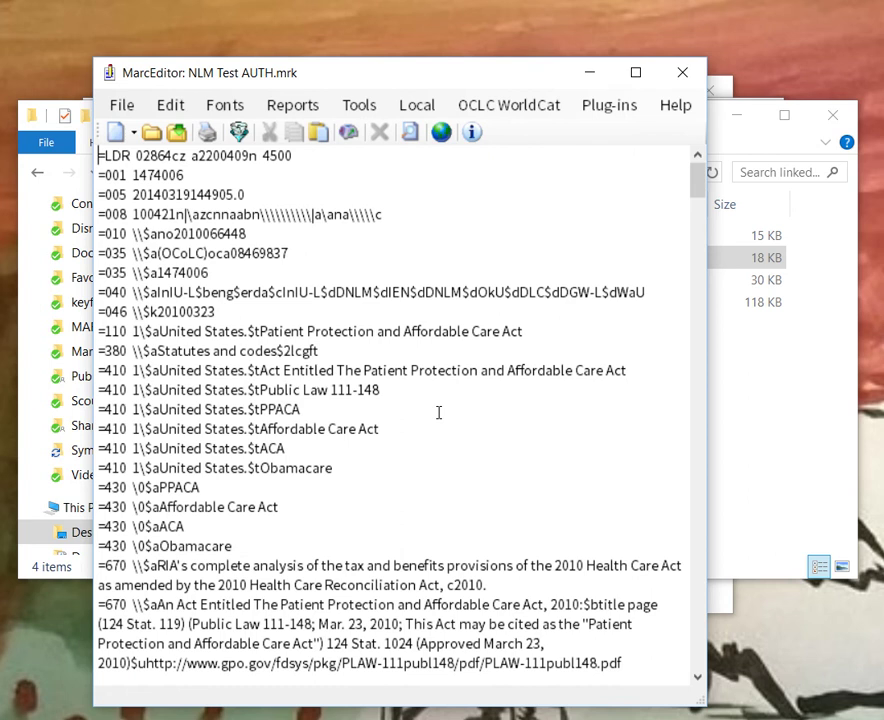
Run Build Linked Records on NLM Test AUTH.mrk with AutoDetect Subject ID and Process 3xx Fields ticked
{"action": "left_click", "coordinate": [364, 110]}
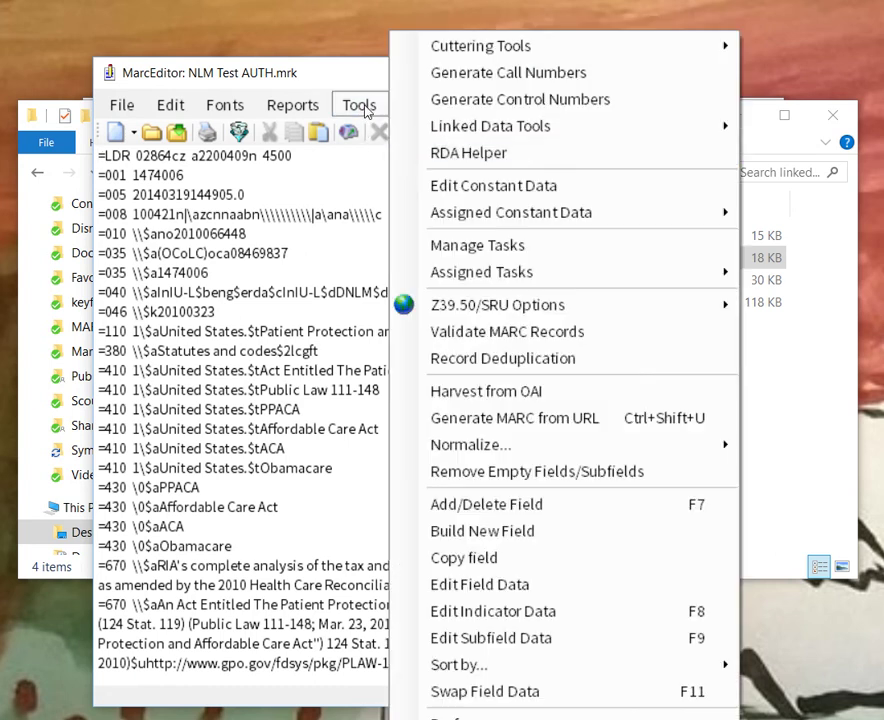
{"action": "mouse_move", "coordinate": [661, 128]}
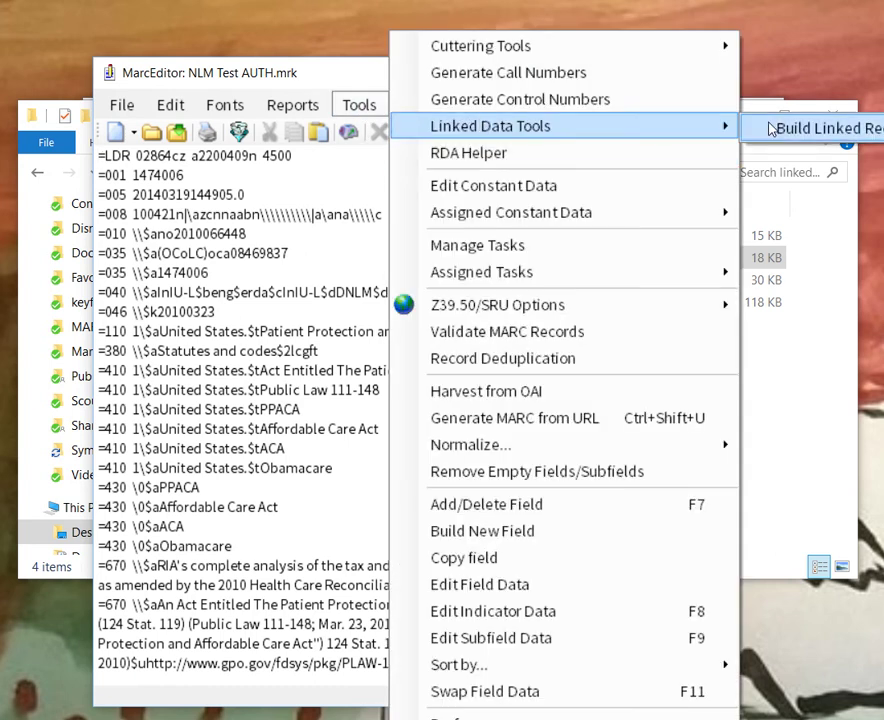
{"action": "left_click", "coordinate": [771, 129]}
{"action": "left_click", "coordinate": [222, 507]}
{"action": "left_click", "coordinate": [246, 539]}
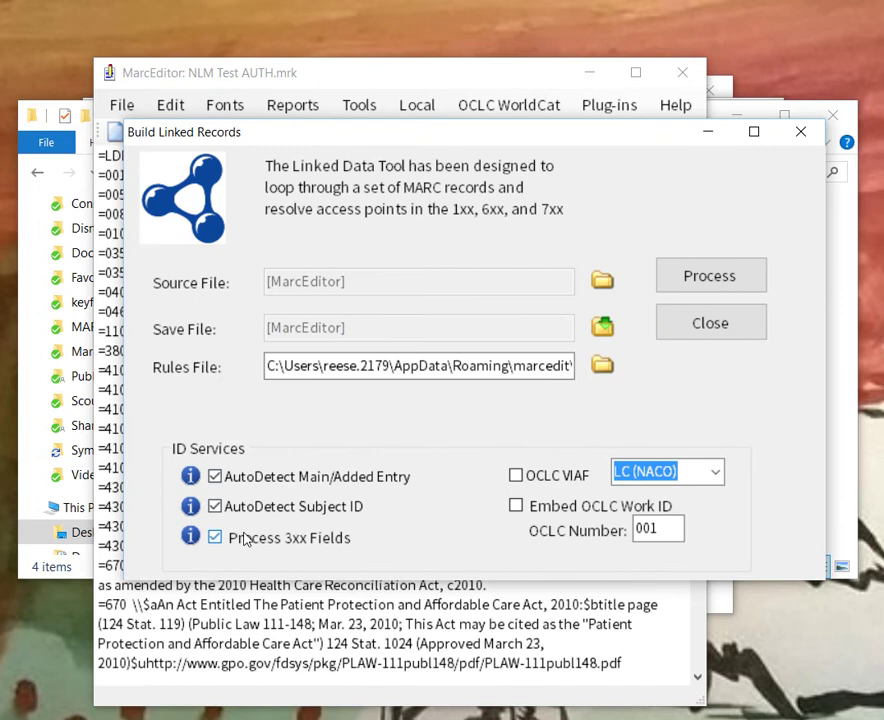
{"action": "left_click", "coordinate": [676, 272]}
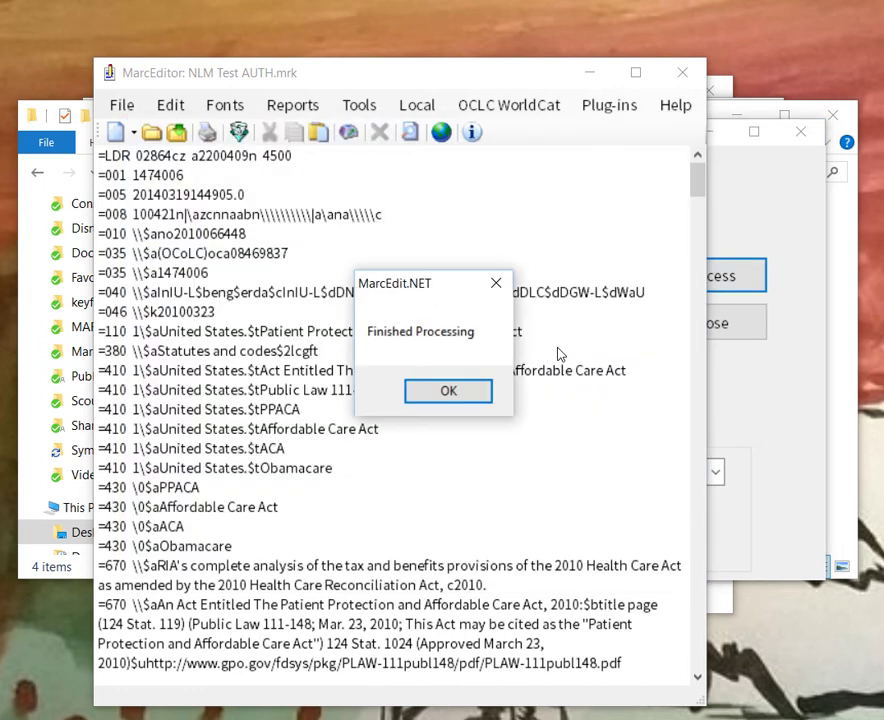
Dismiss the completion message and review the new URIs on the 368 and 377 fields
{"action": "left_click", "coordinate": [467, 393]}
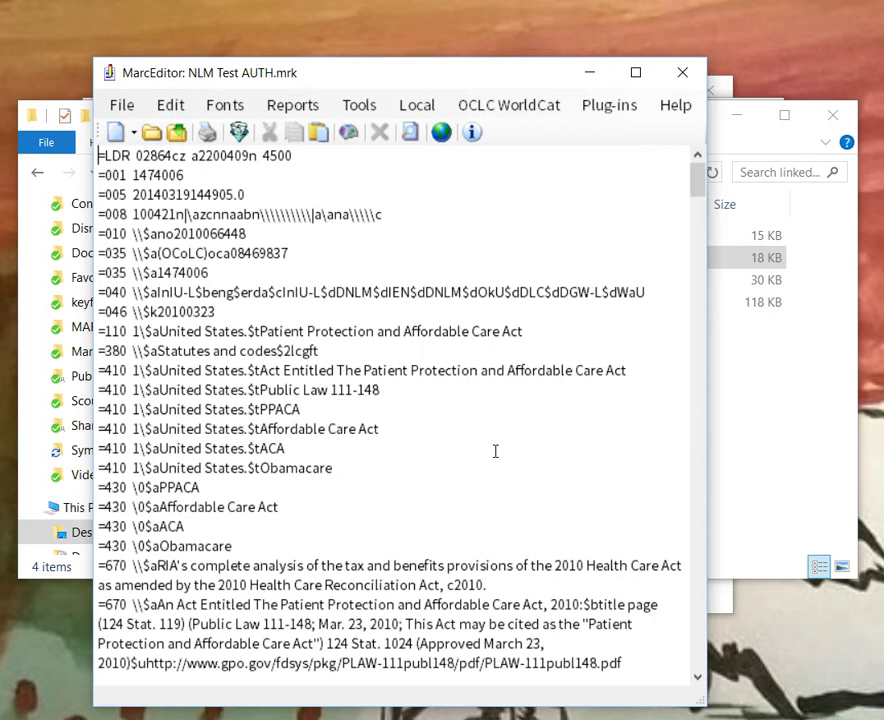
{"action": "scroll", "coordinate": [495, 451], "scroll_direction": "down", "scroll_amount": 1}
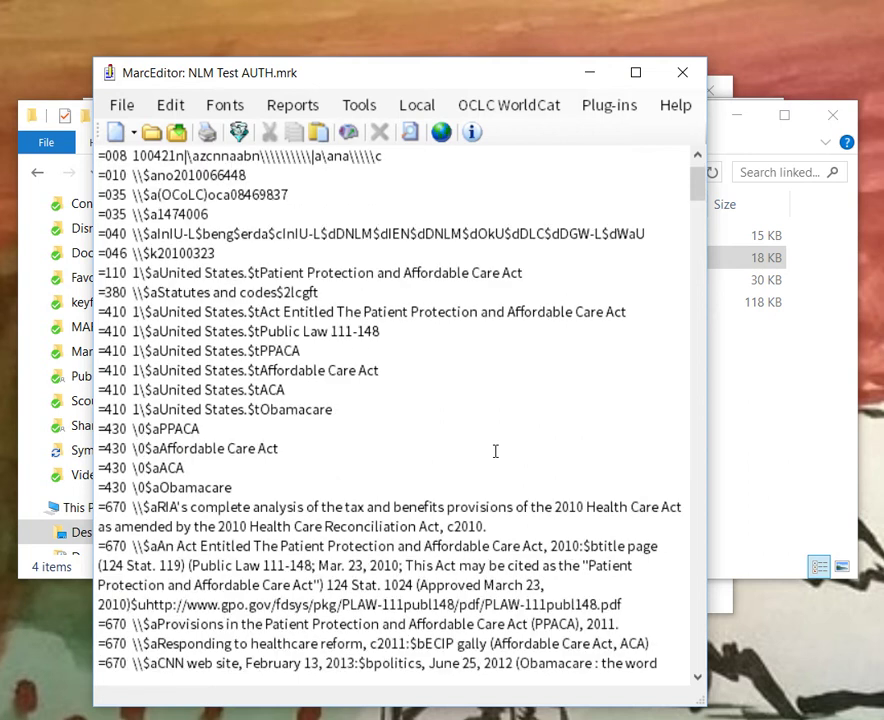
{"action": "scroll", "coordinate": [495, 451], "scroll_direction": "down", "scroll_amount": 13}
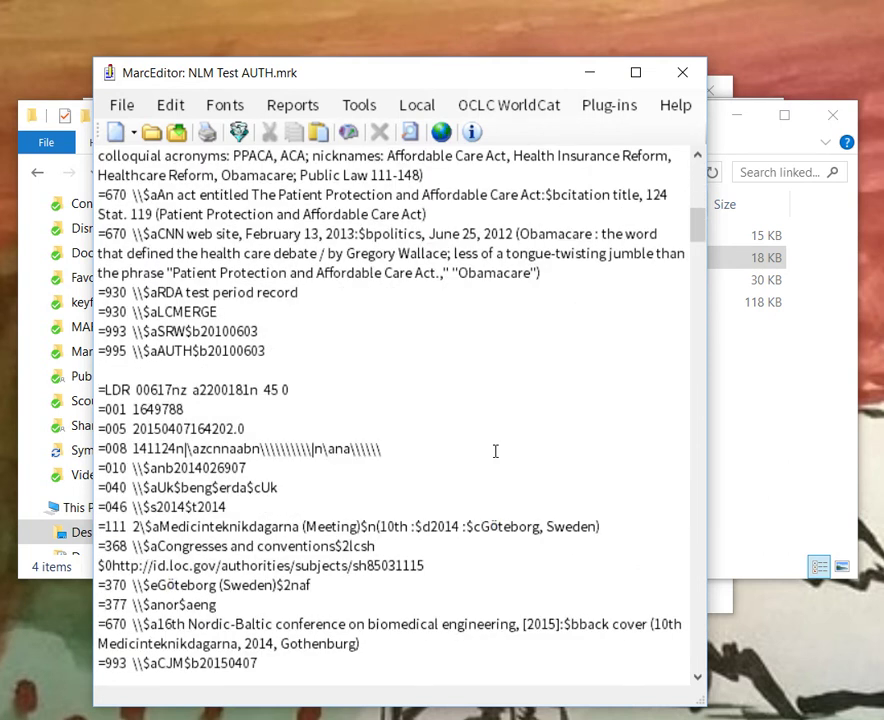
{"action": "scroll", "coordinate": [495, 451], "scroll_direction": "down", "scroll_amount": 2}
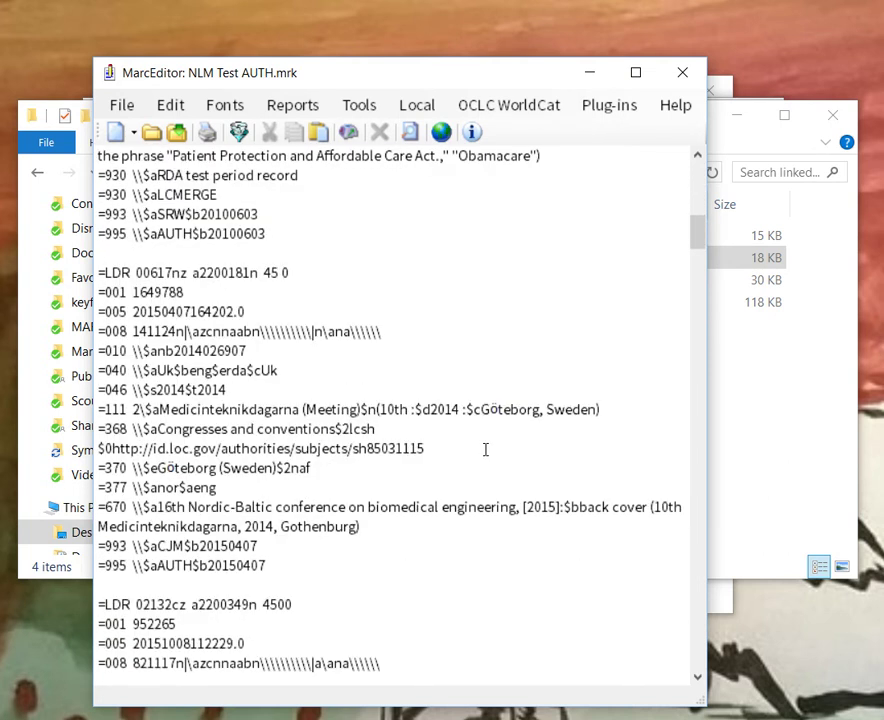
{"action": "left_click", "coordinate": [436, 452]}
{"action": "left_click", "coordinate": [277, 507]}
{"action": "scroll", "coordinate": [395, 505], "scroll_direction": "down", "scroll_amount": 6}
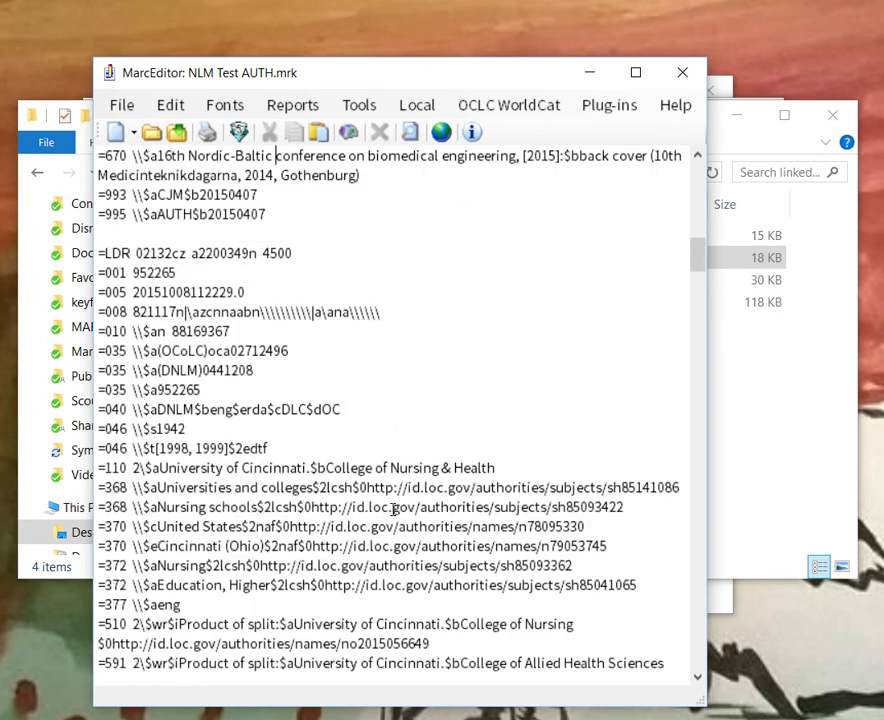
{"action": "left_click", "coordinate": [399, 508]}
{"action": "scroll", "coordinate": [429, 538], "scroll_direction": "down", "scroll_amount": 3}
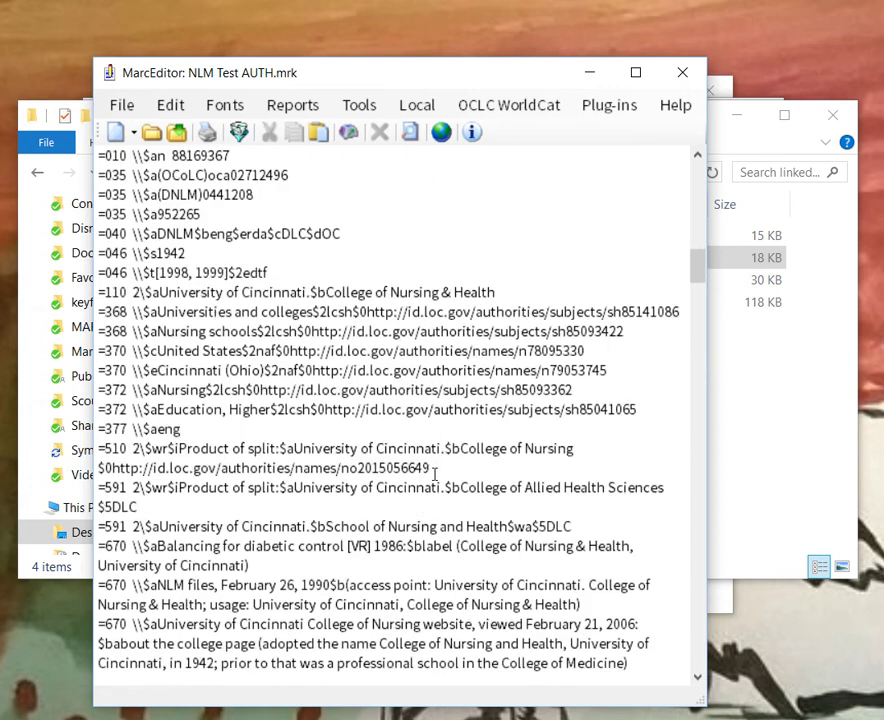
{"action": "scroll", "coordinate": [434, 474], "scroll_direction": "down", "scroll_amount": 1}
{"action": "left_click", "coordinate": [432, 370]}
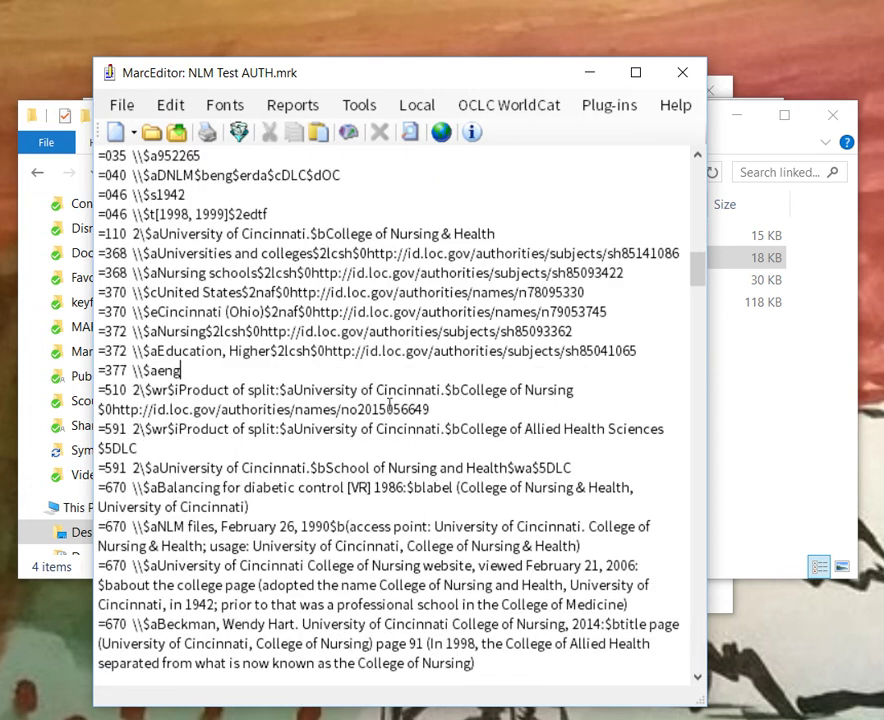
Scroll through later records, mark the Brigham Young record's 110 tag, then close the AUTH records editor
{"action": "scroll", "coordinate": [393, 415], "scroll_direction": "down", "scroll_amount": 1}
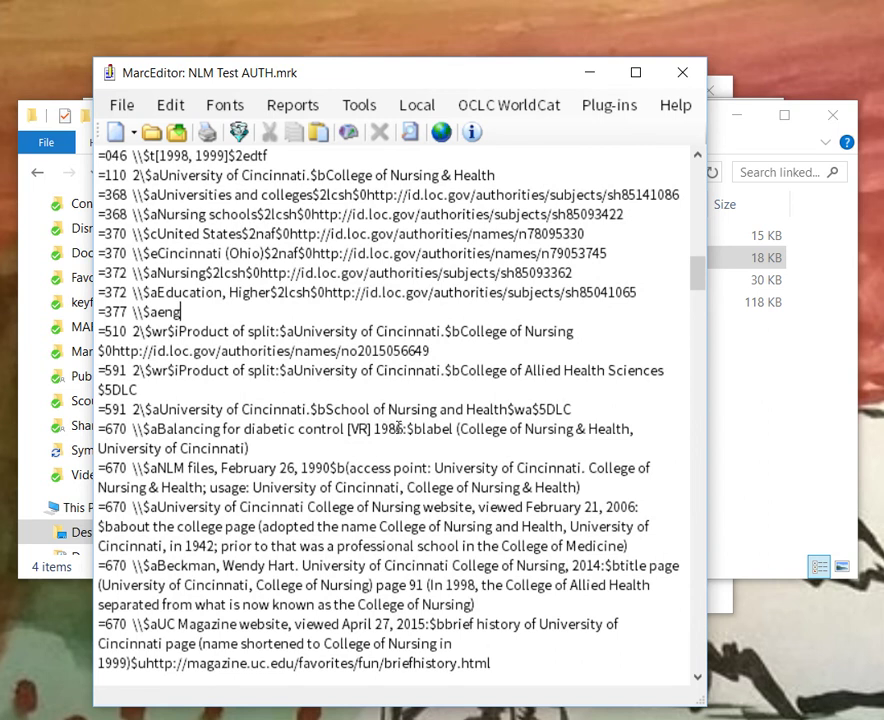
{"action": "scroll", "coordinate": [405, 430], "scroll_direction": "down", "scroll_amount": 12}
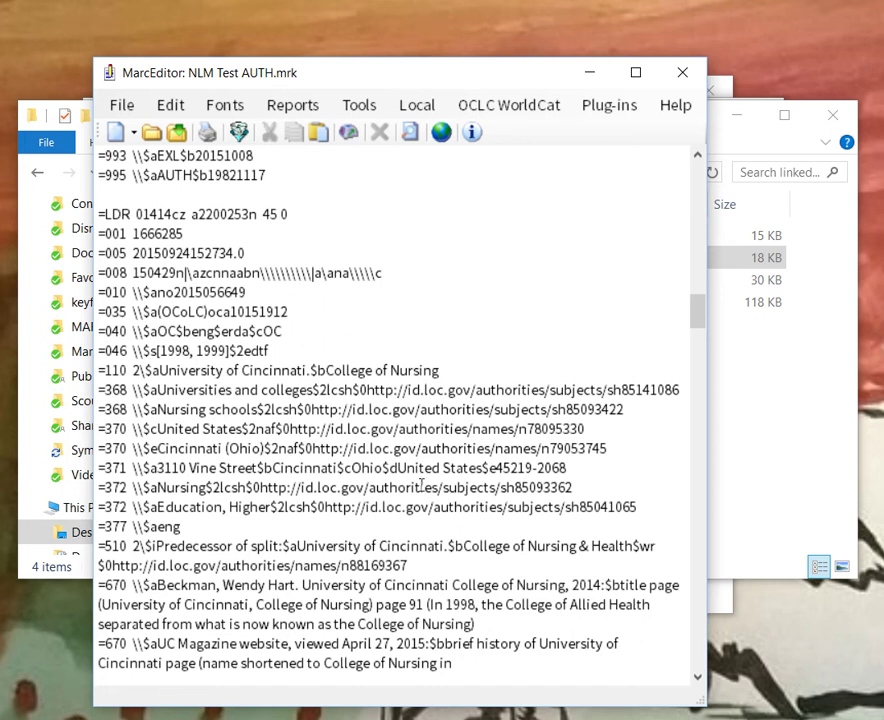
{"action": "scroll", "coordinate": [421, 485], "scroll_direction": "down", "scroll_amount": 3}
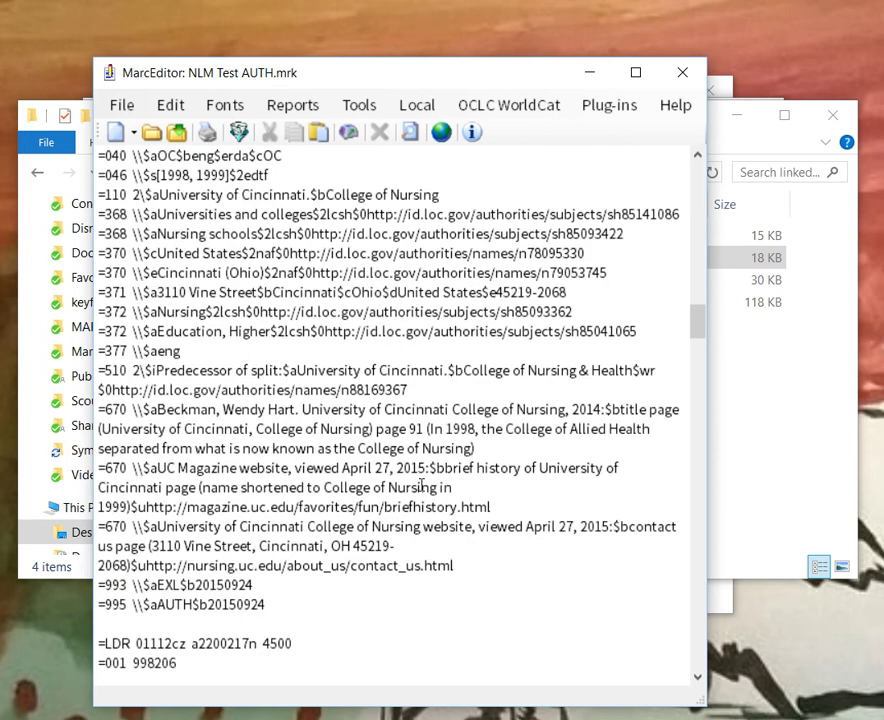
{"action": "scroll", "coordinate": [421, 485], "scroll_direction": "down", "scroll_amount": 9}
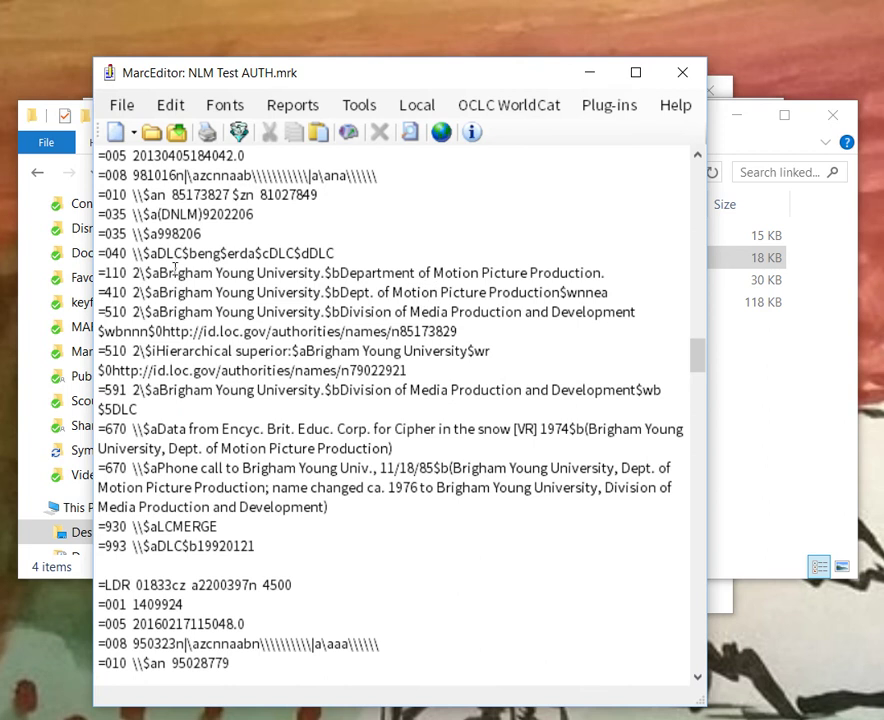
{"action": "left_click_drag", "start_coordinate": [128, 272], "coordinate": [105, 271]}
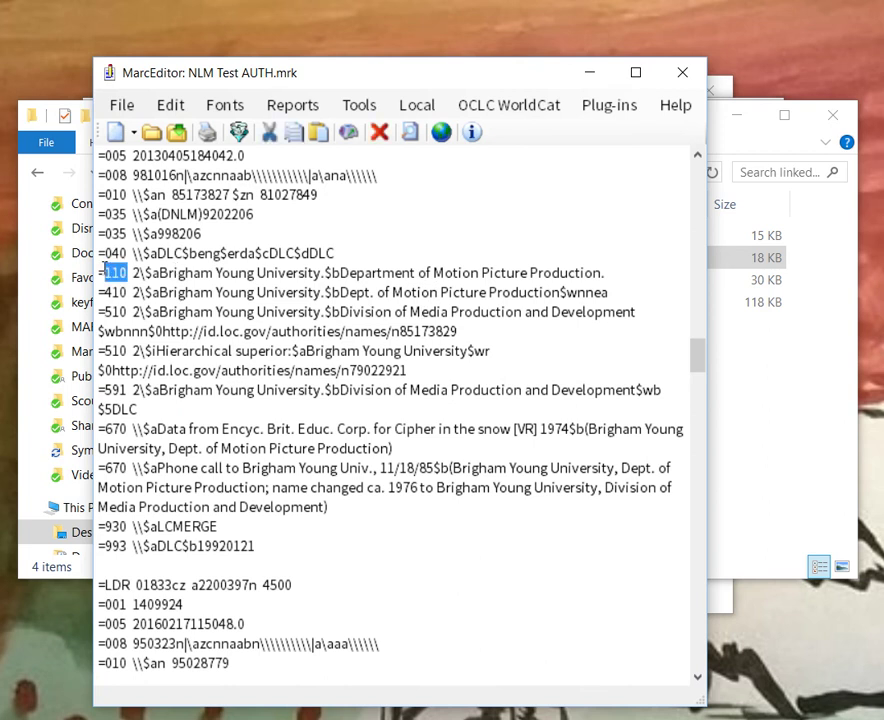
{"action": "left_click", "coordinate": [104, 270]}
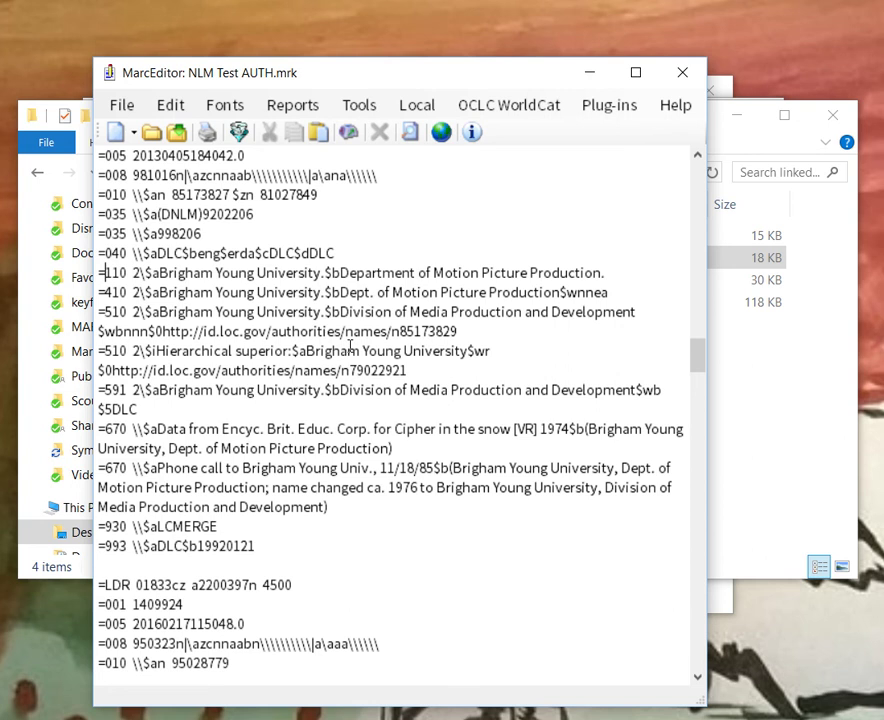
{"action": "scroll", "coordinate": [350, 346], "scroll_direction": "down", "scroll_amount": 7}
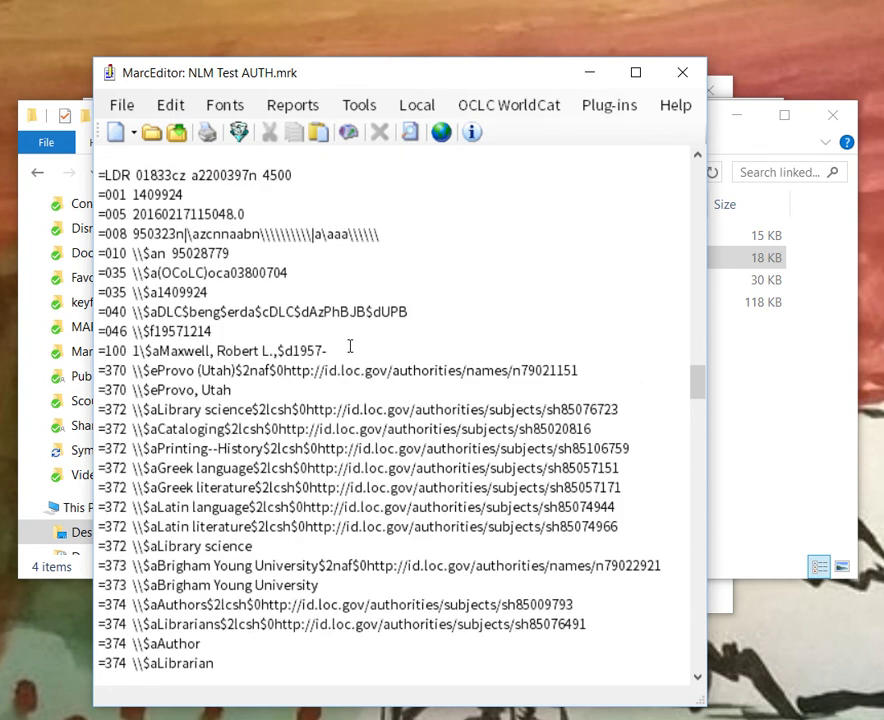
{"action": "scroll", "coordinate": [350, 346], "scroll_direction": "down", "scroll_amount": 1}
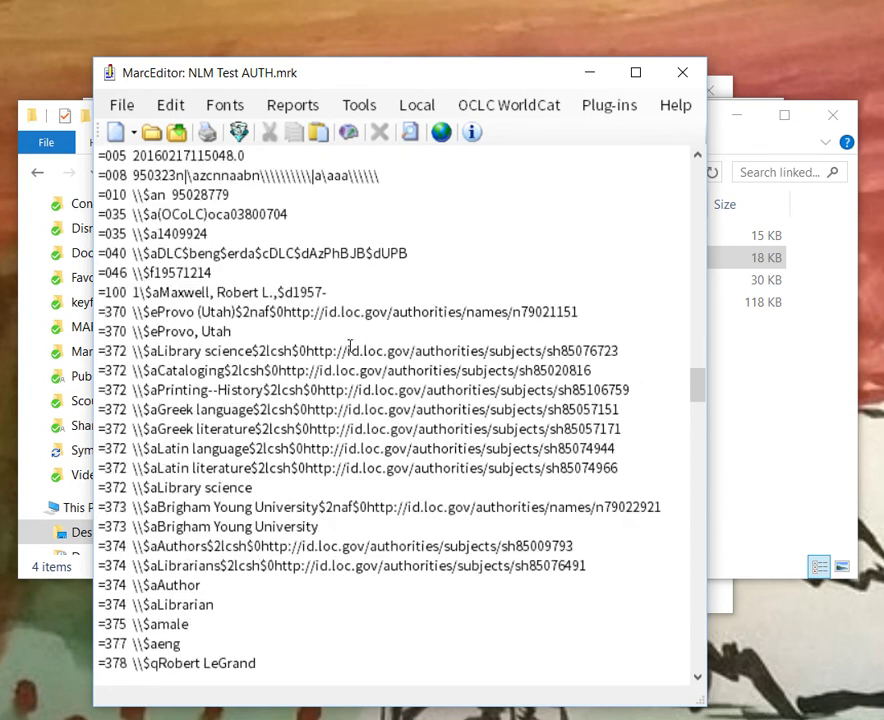
{"action": "left_click", "coordinate": [668, 76]}
Discard the previous file's changes, open NLM Test BIBs.mrk, and run a Field Count report on it
{"action": "left_click", "coordinate": [437, 393]}
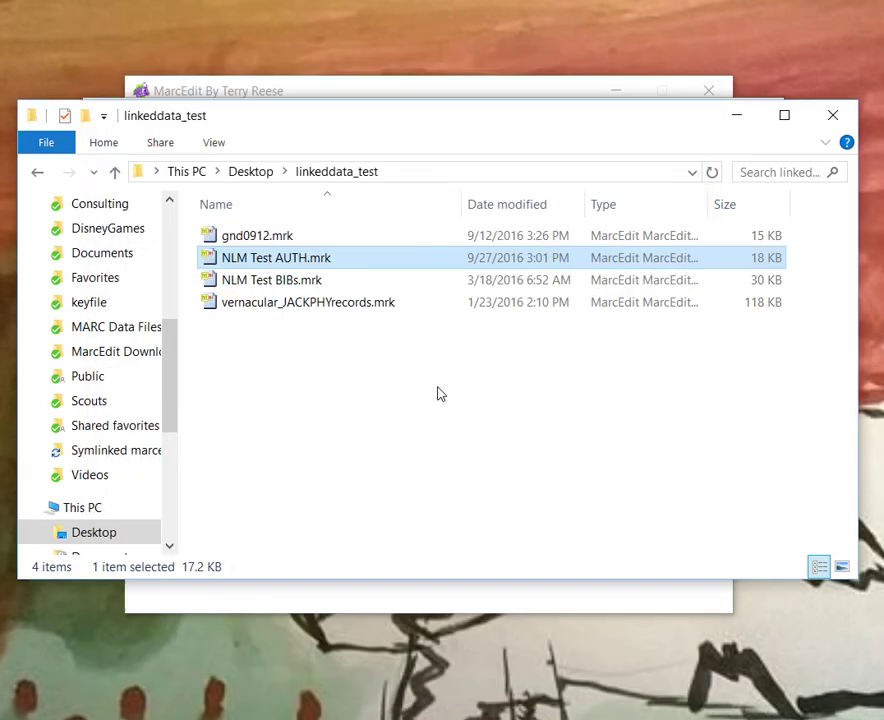
{"action": "double_click", "coordinate": [292, 282]}
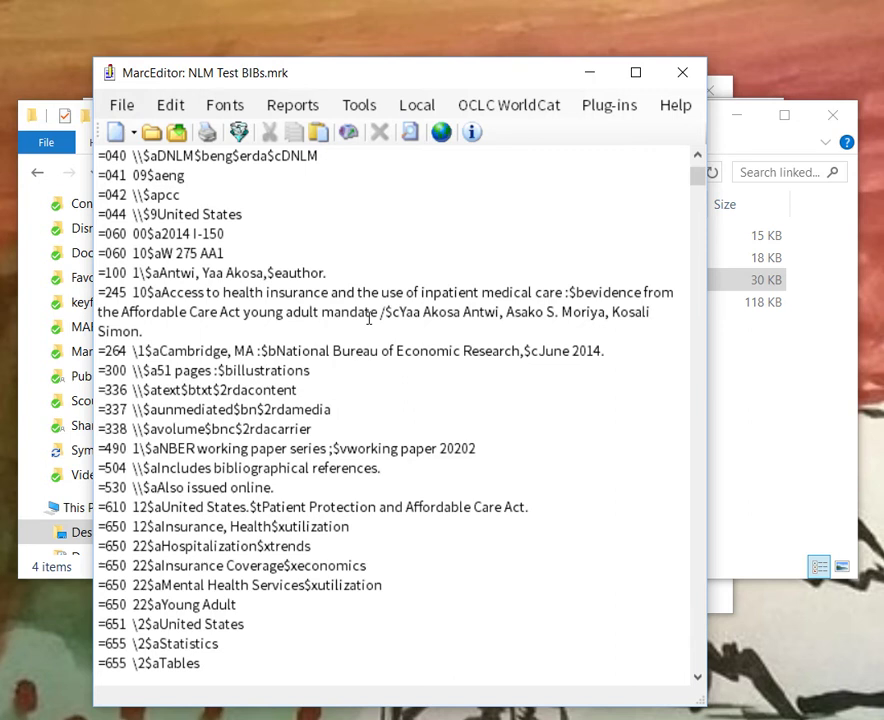
{"action": "left_click", "coordinate": [287, 106]}
{"action": "left_click", "coordinate": [306, 184]}
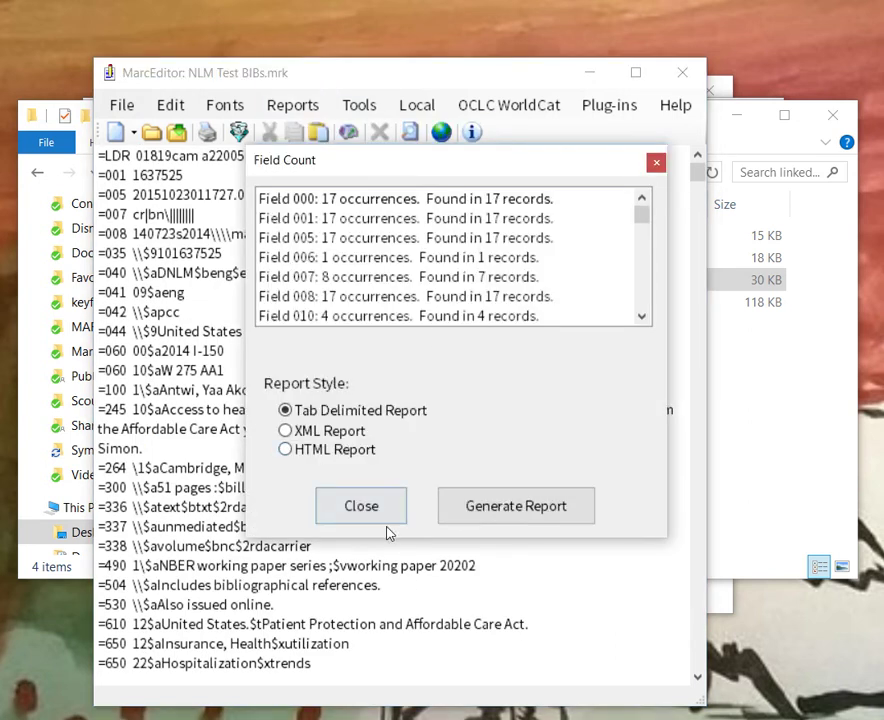
{"action": "left_click", "coordinate": [386, 520]}
{"action": "left_click", "coordinate": [359, 105]}
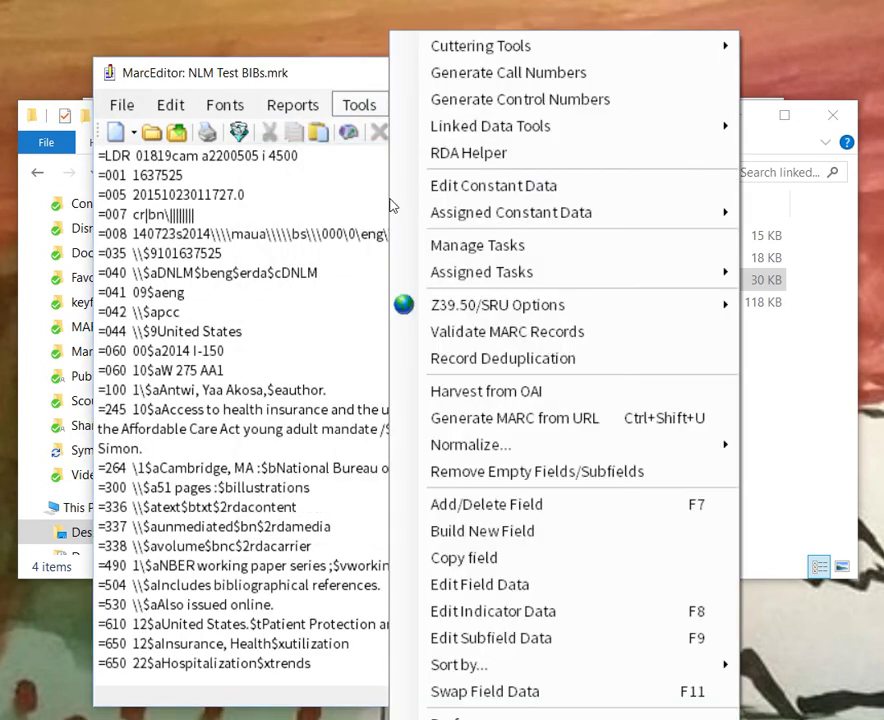
Run Build Linked Records on NLM Test BIBs.mrk with AutoDetect Subject ID and Process 3xx Fields enabled
{"action": "mouse_move", "coordinate": [644, 134]}
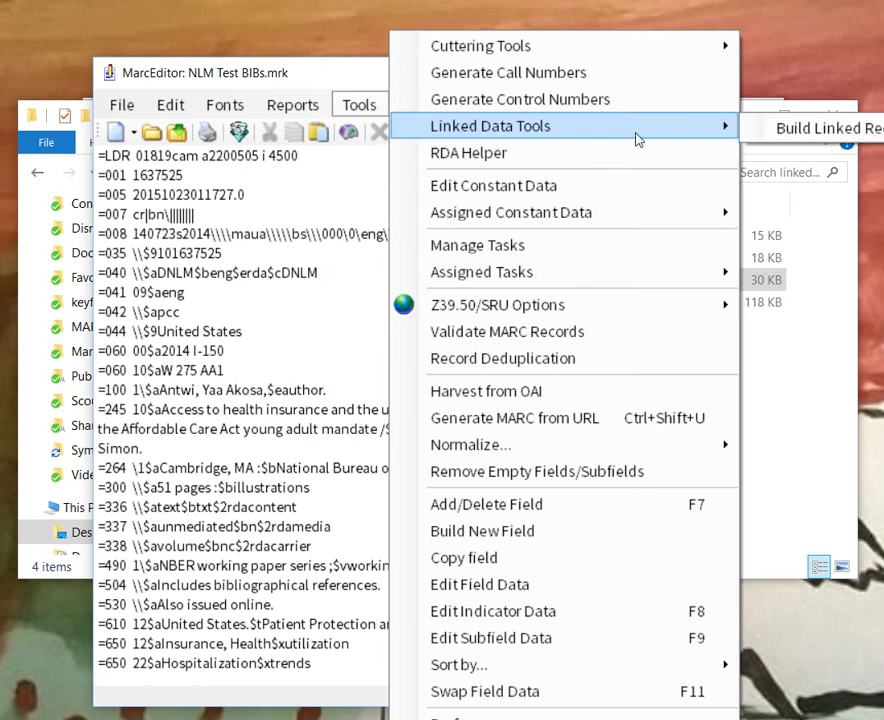
{"action": "left_click", "coordinate": [771, 127]}
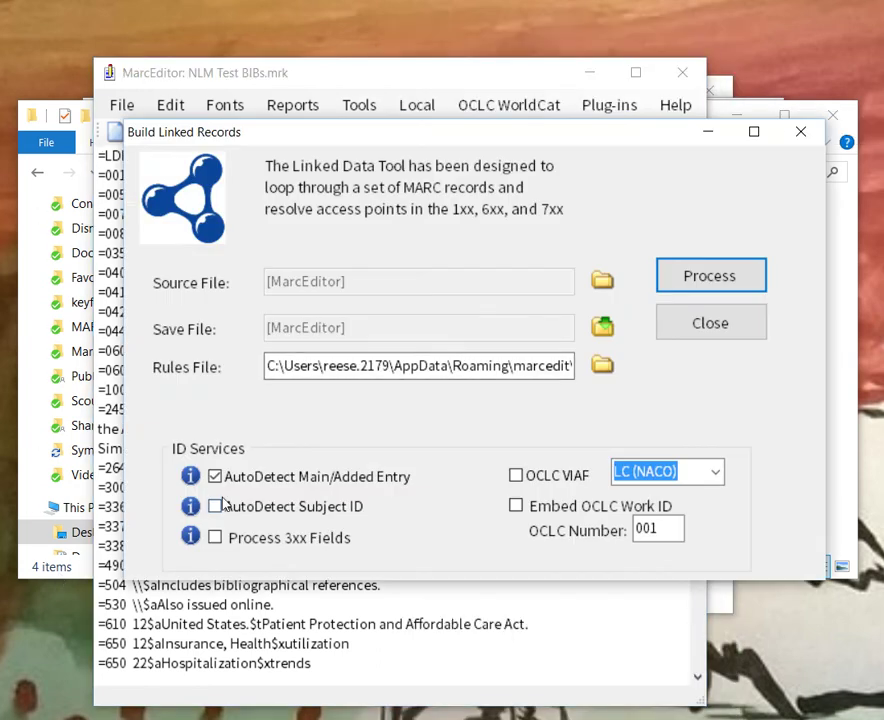
{"action": "left_click", "coordinate": [215, 506]}
{"action": "left_click", "coordinate": [215, 537]}
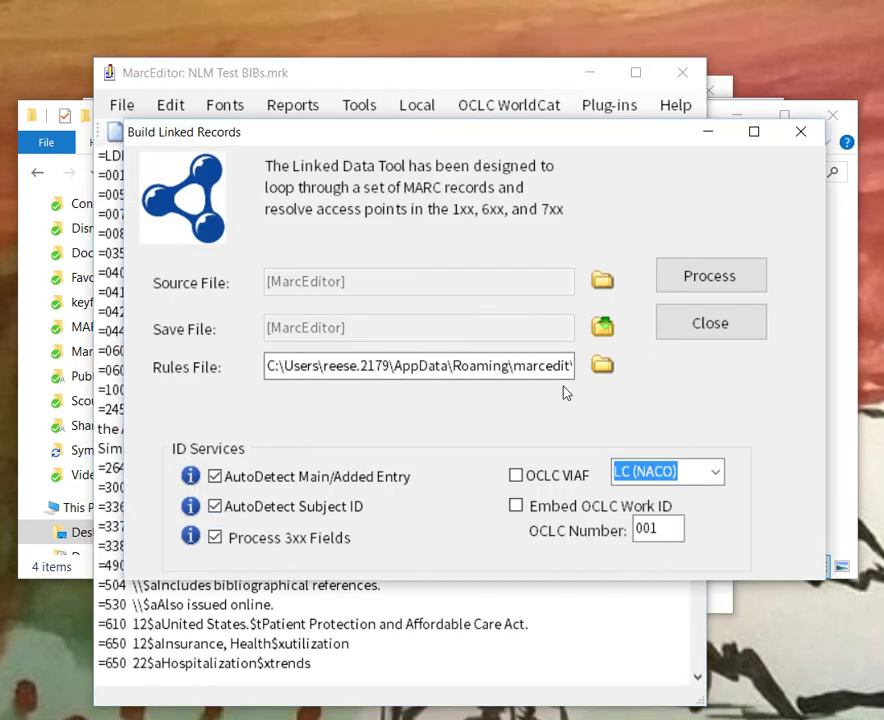
{"action": "left_click", "coordinate": [670, 280]}
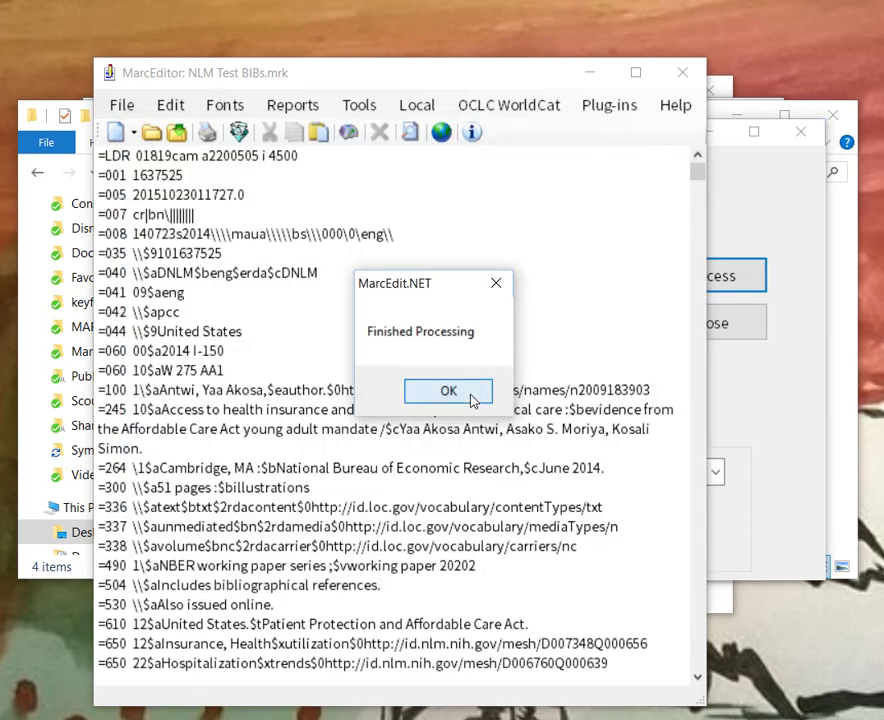
Acknowledge the finished run, review the linked records, then close the editor without saving
{"action": "left_click", "coordinate": [472, 395]}
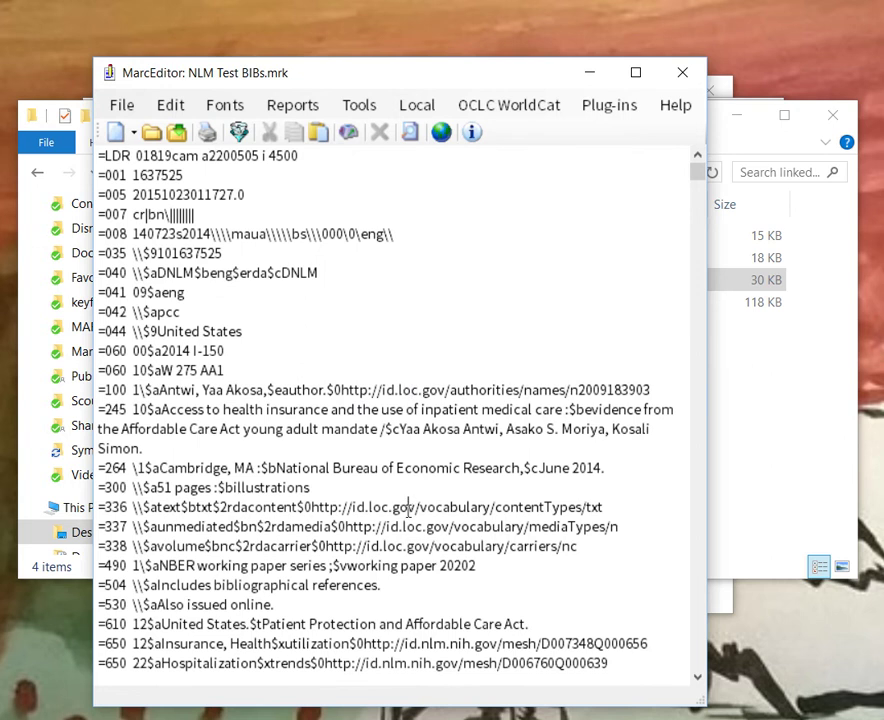
{"action": "left_click", "coordinate": [440, 585]}
{"action": "scroll", "coordinate": [393, 580], "scroll_direction": "down", "scroll_amount": 2}
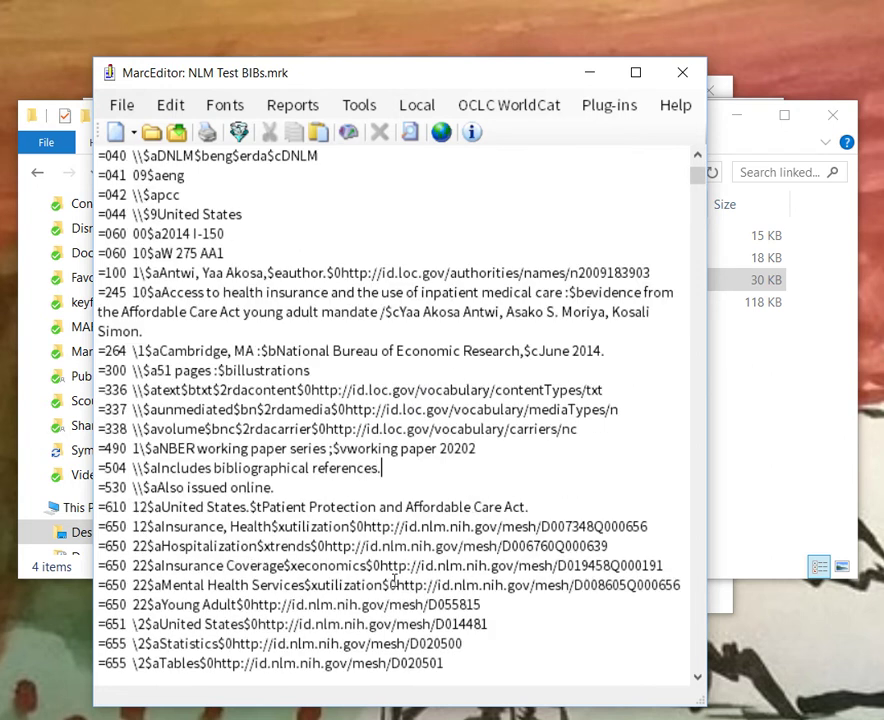
{"action": "scroll", "coordinate": [394, 578], "scroll_direction": "down", "scroll_amount": 1}
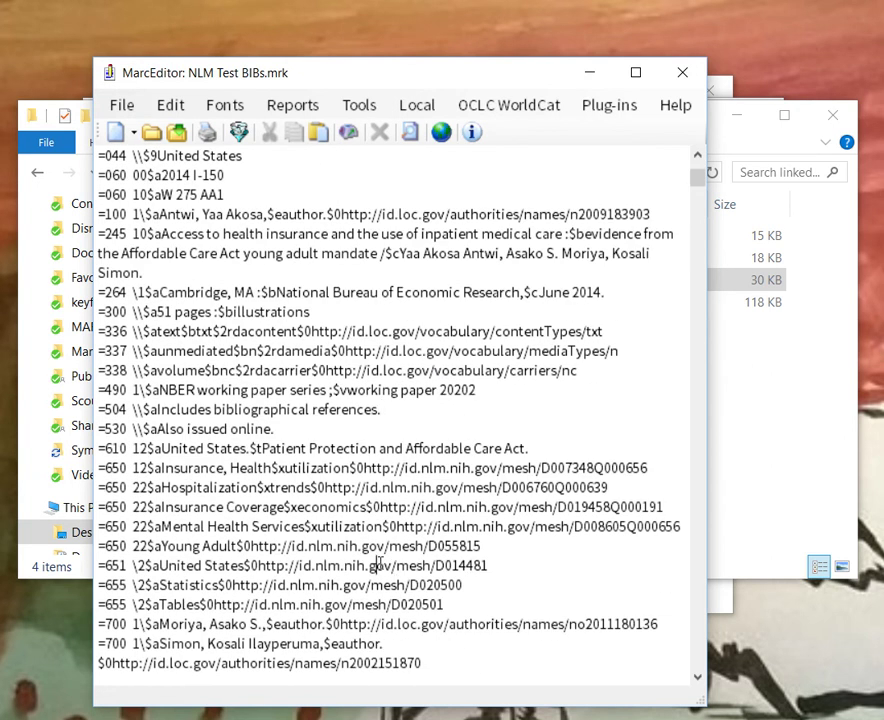
{"action": "scroll", "coordinate": [398, 595], "scroll_direction": "down", "scroll_amount": 10}
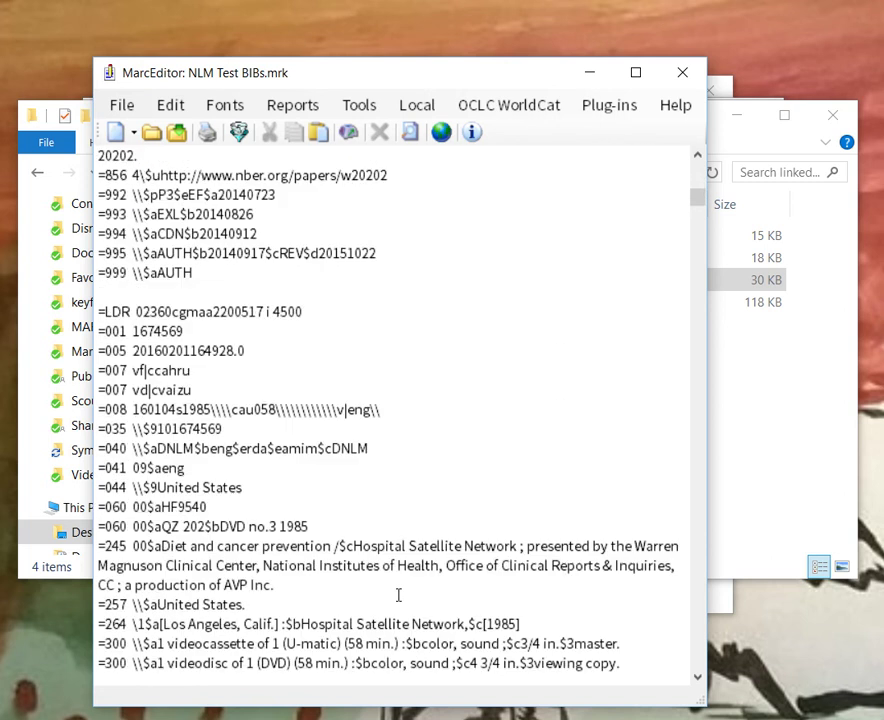
{"action": "scroll", "coordinate": [398, 595], "scroll_direction": "up", "scroll_amount": 1}
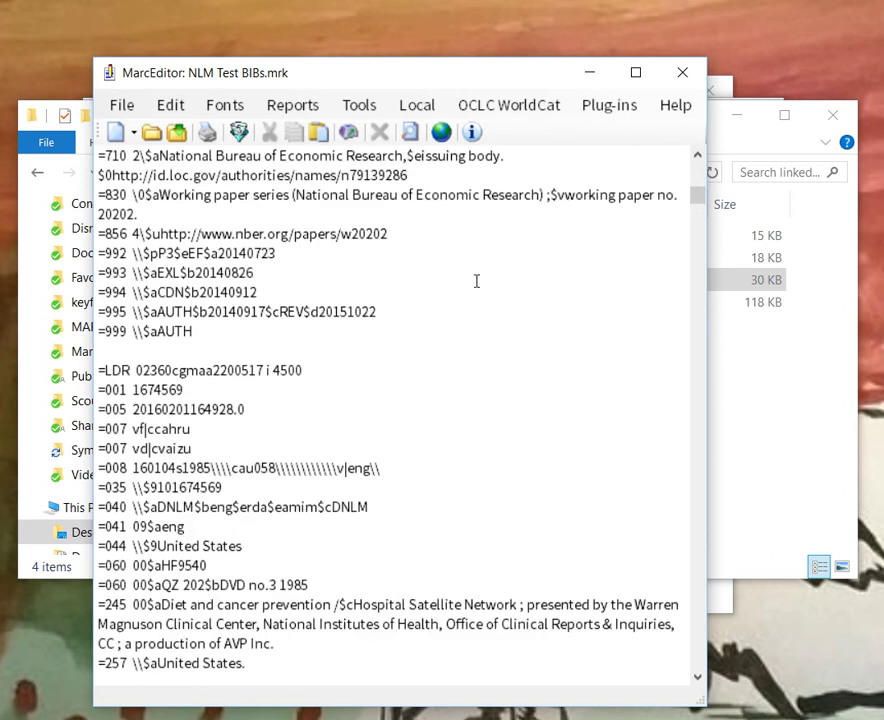
{"action": "left_click", "coordinate": [680, 75]}
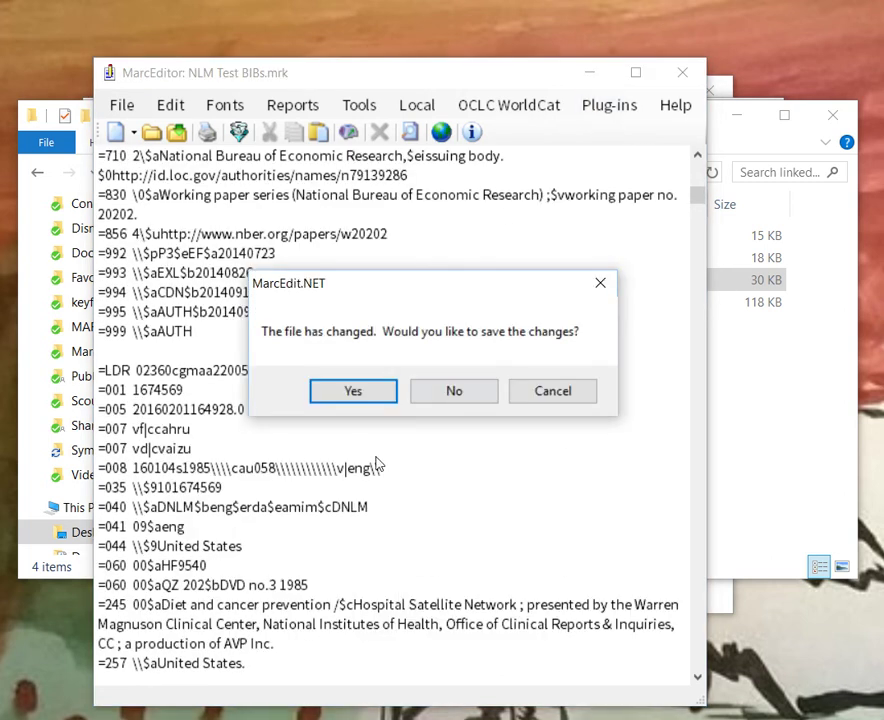
{"action": "left_click", "coordinate": [466, 385]}
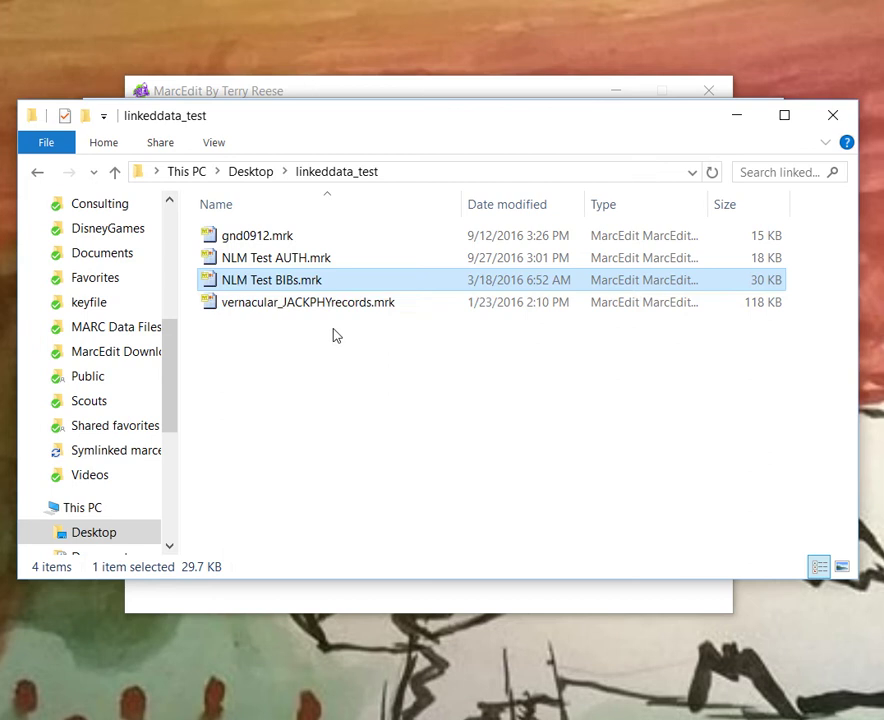
Open vernacular_JACKPHYrecords.mrk and look over its 880 Chinese-script fields
{"action": "left_click", "coordinate": [328, 302]}
{"action": "key", "text": "Return"}
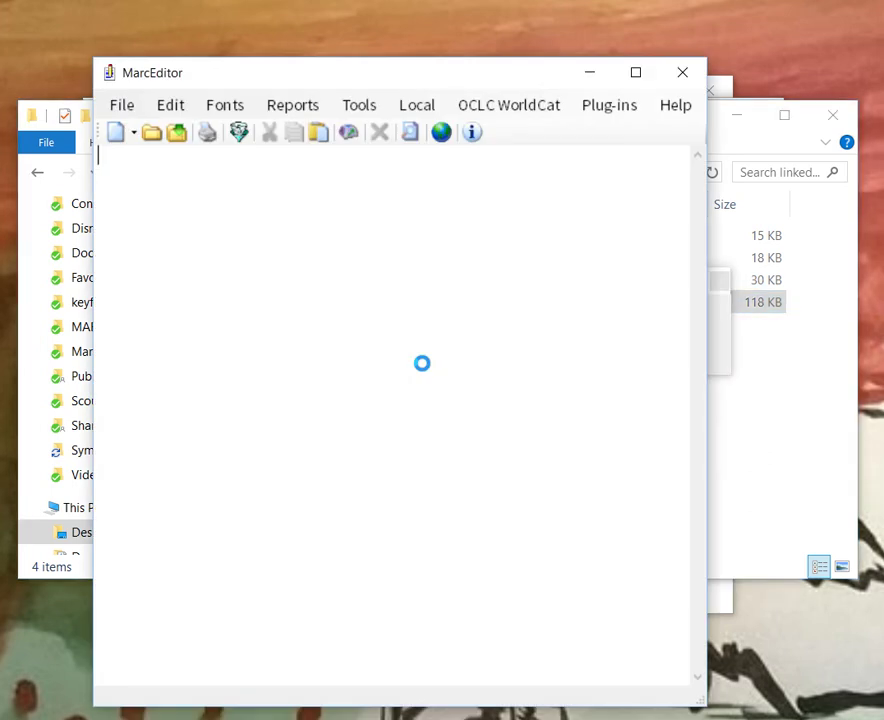
{"action": "scroll", "coordinate": [440, 407], "scroll_direction": "down", "scroll_amount": 3}
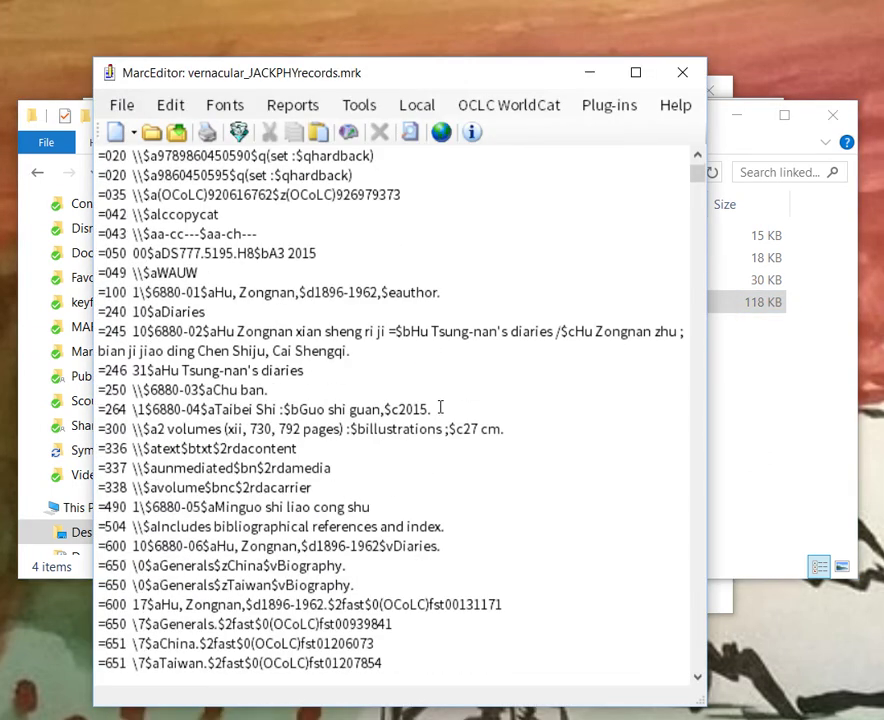
{"action": "scroll", "coordinate": [440, 407], "scroll_direction": "down", "scroll_amount": 5}
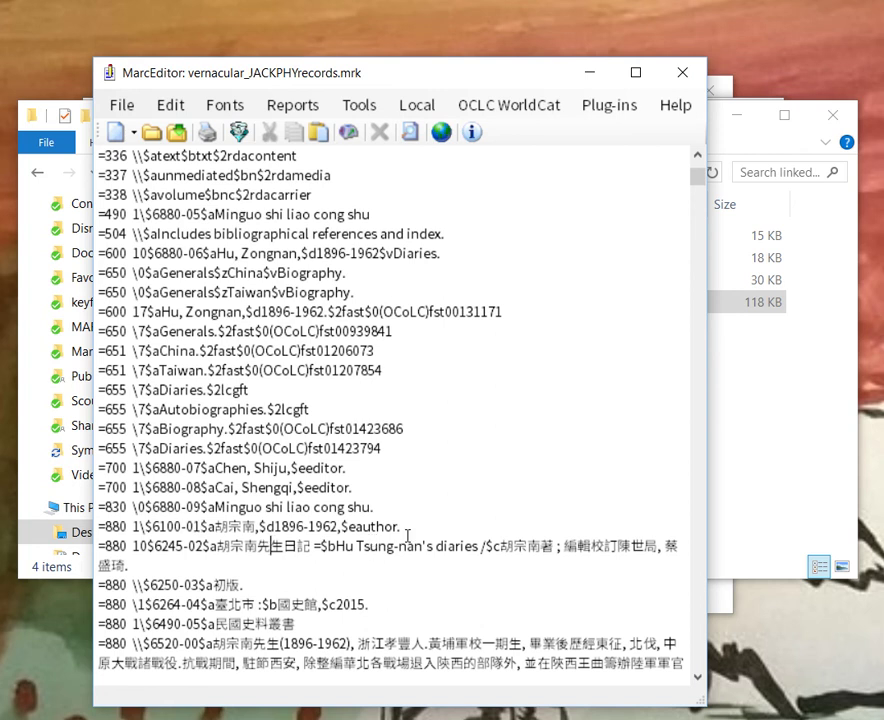
{"action": "scroll", "coordinate": [407, 536], "scroll_direction": "up", "scroll_amount": 8}
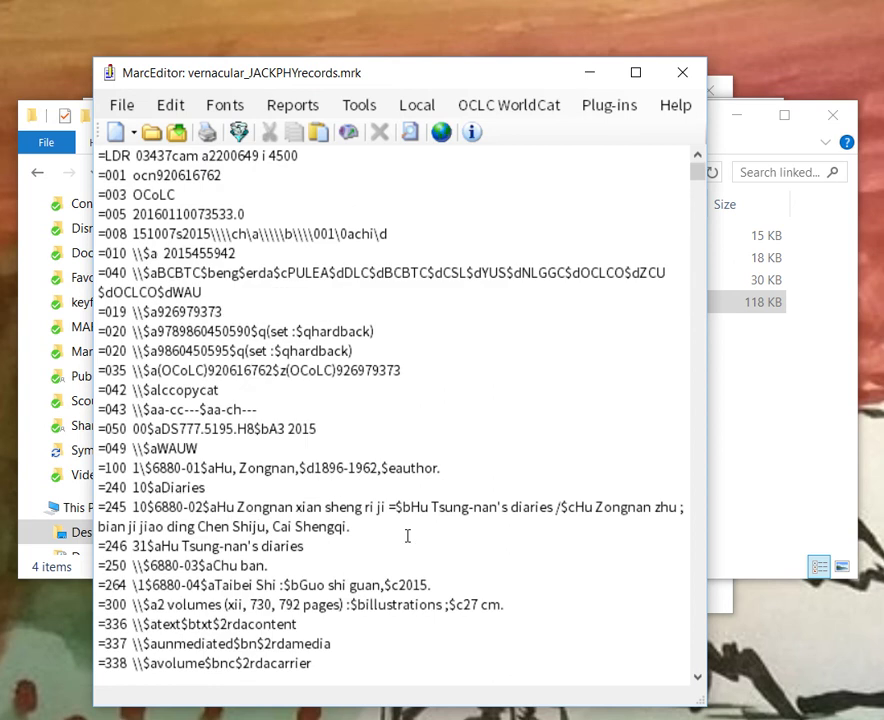
{"action": "left_click", "coordinate": [357, 104]}
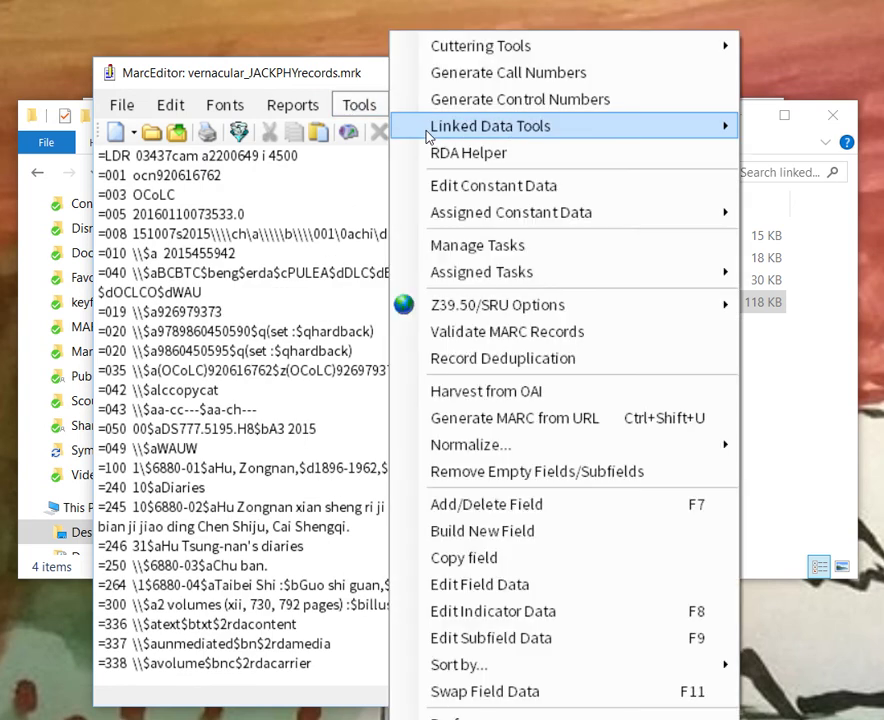
Build linked records for vernacular_JACKPHYrecords.mrk with AutoDetect Subject ID and Process 3xx Fields checked
{"action": "mouse_move", "coordinate": [444, 127]}
{"action": "left_click", "coordinate": [800, 140]}
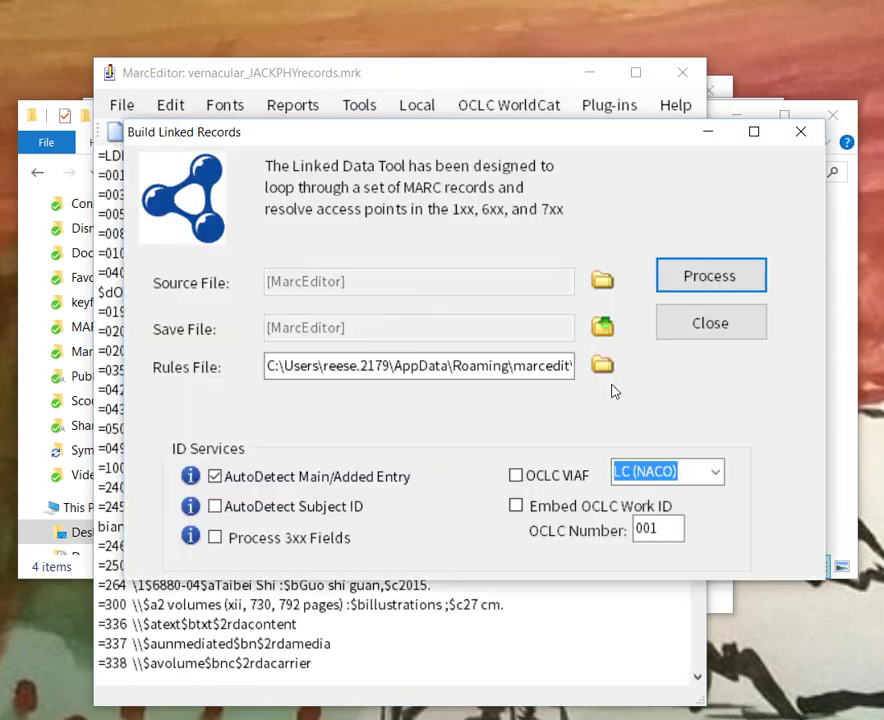
{"action": "left_click", "coordinate": [296, 507]}
{"action": "left_click", "coordinate": [252, 537]}
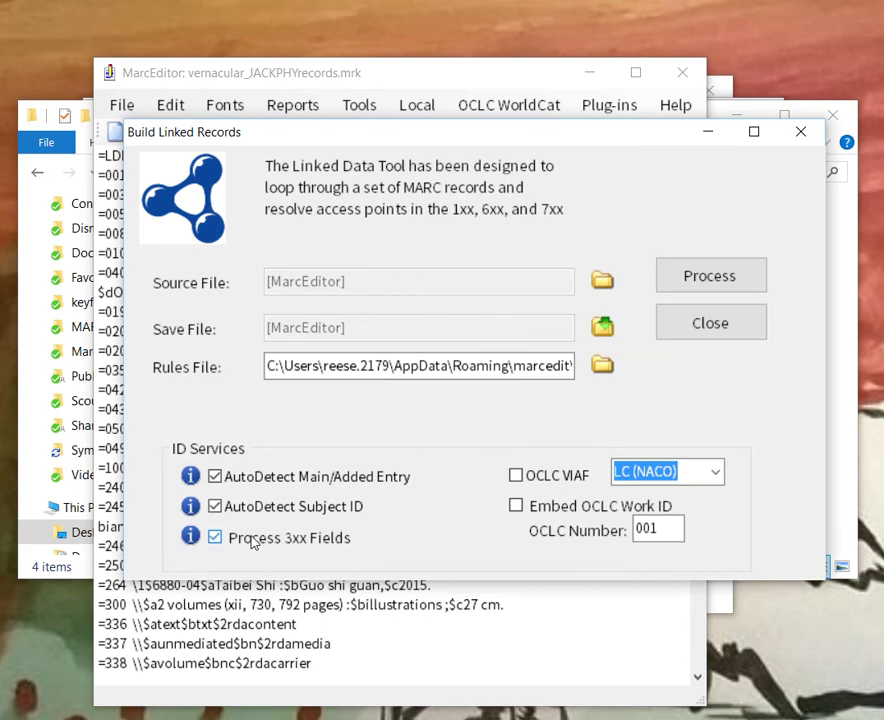
{"action": "left_click", "coordinate": [667, 289]}
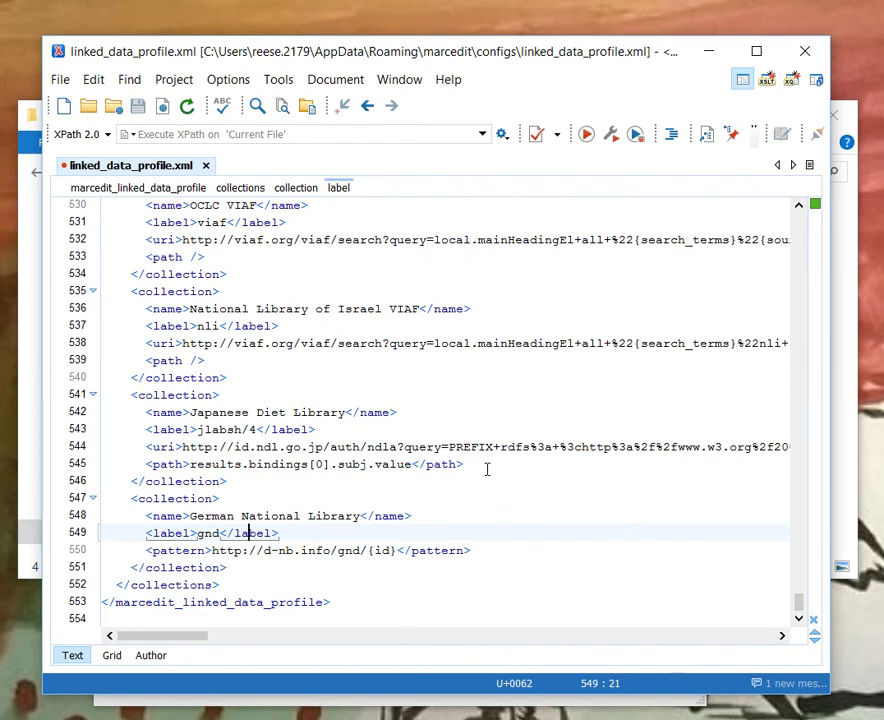
{"action": "scroll", "coordinate": [487, 469], "scroll_direction": "up", "scroll_amount": 9}
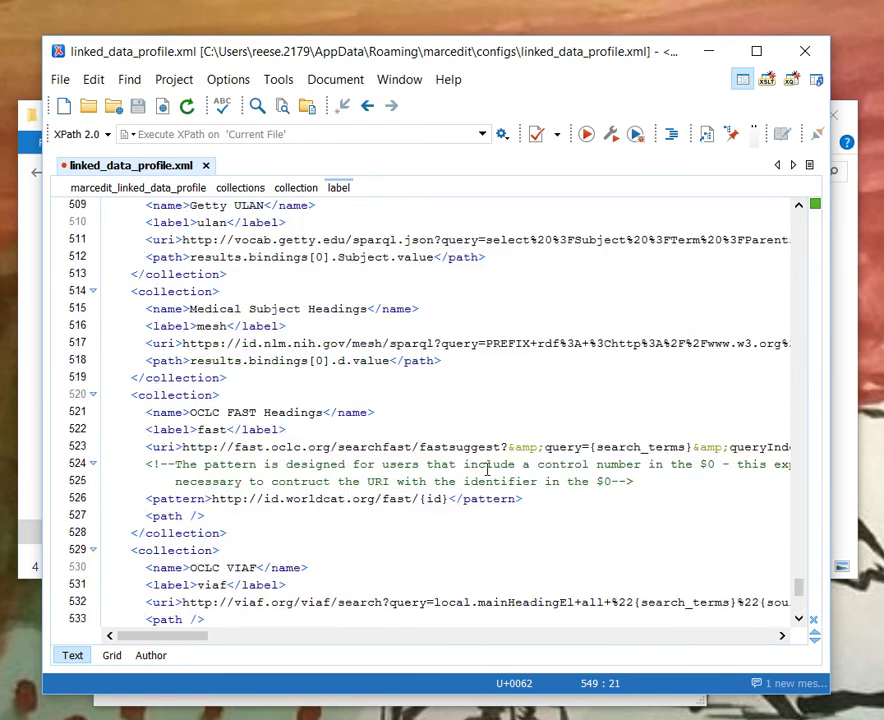
{"action": "scroll", "coordinate": [487, 469], "scroll_direction": "up", "scroll_amount": 5}
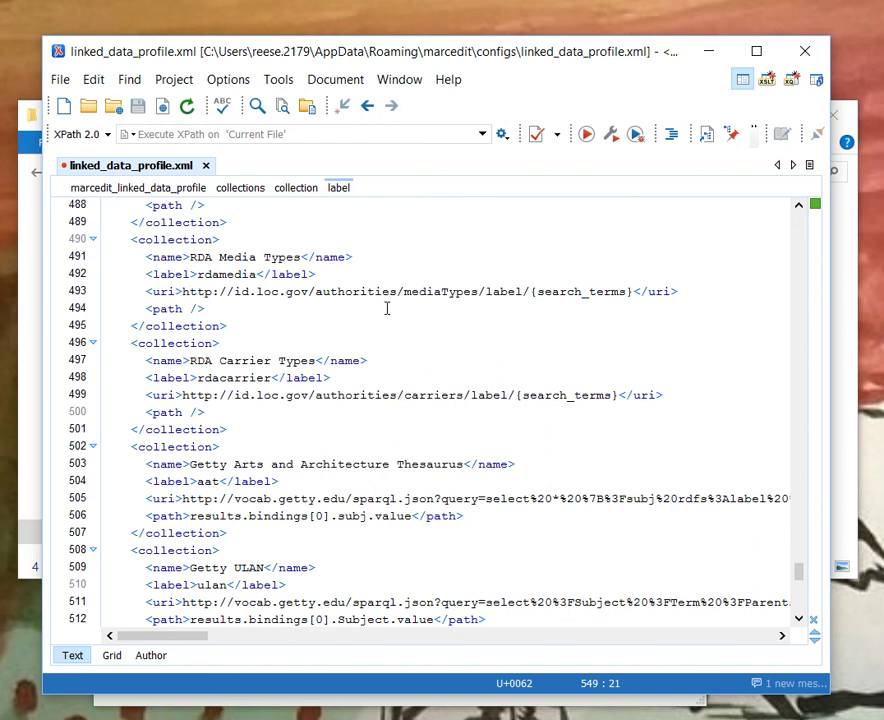
{"action": "scroll", "coordinate": [387, 308], "scroll_direction": "down", "scroll_amount": 9}
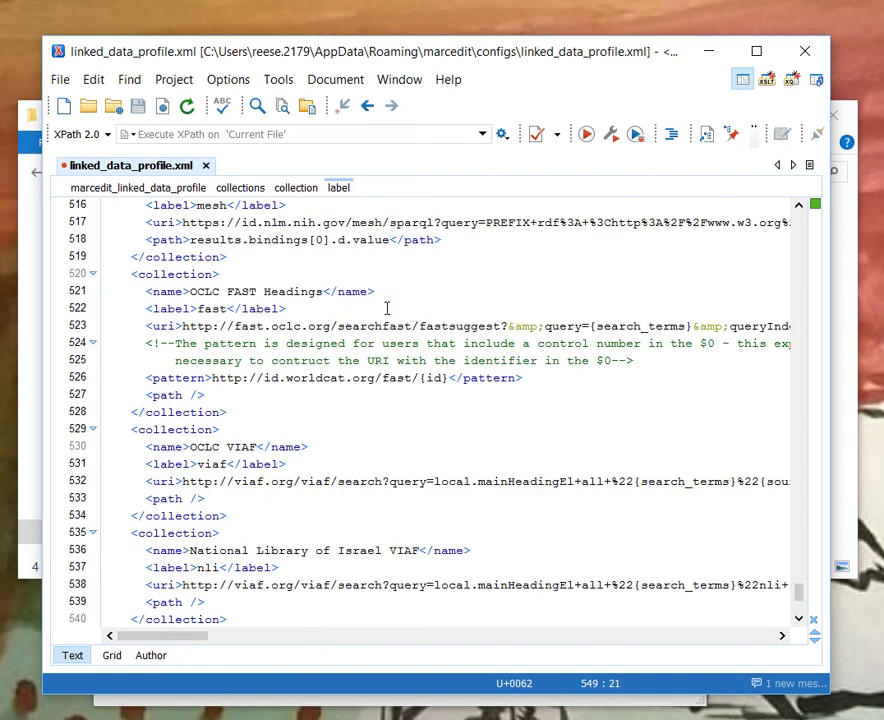
{"action": "scroll", "coordinate": [387, 308], "scroll_direction": "up", "scroll_amount": 2}
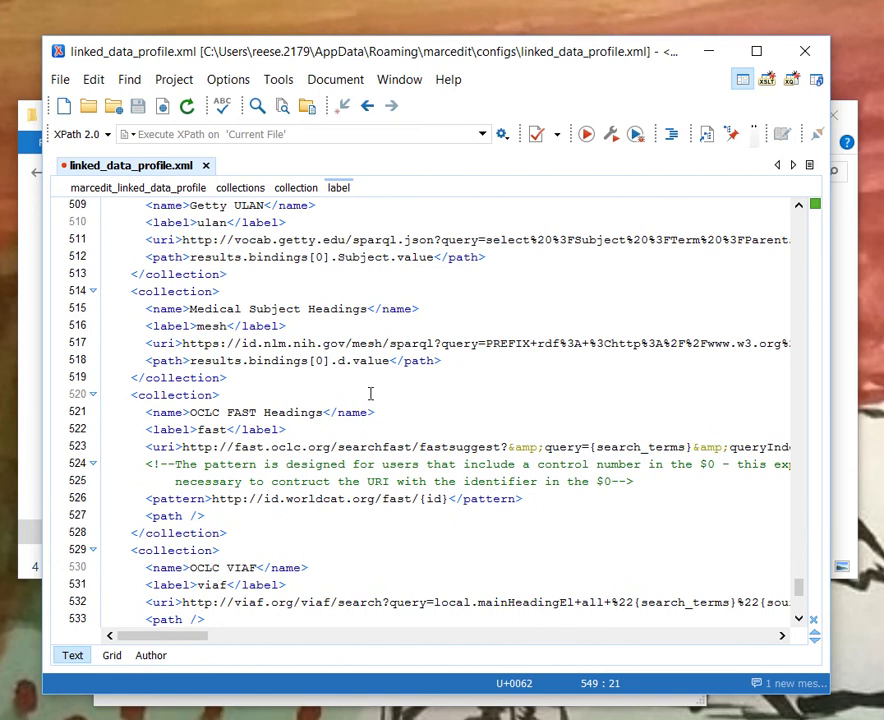
{"action": "scroll", "coordinate": [370, 394], "scroll_direction": "down", "scroll_amount": 7}
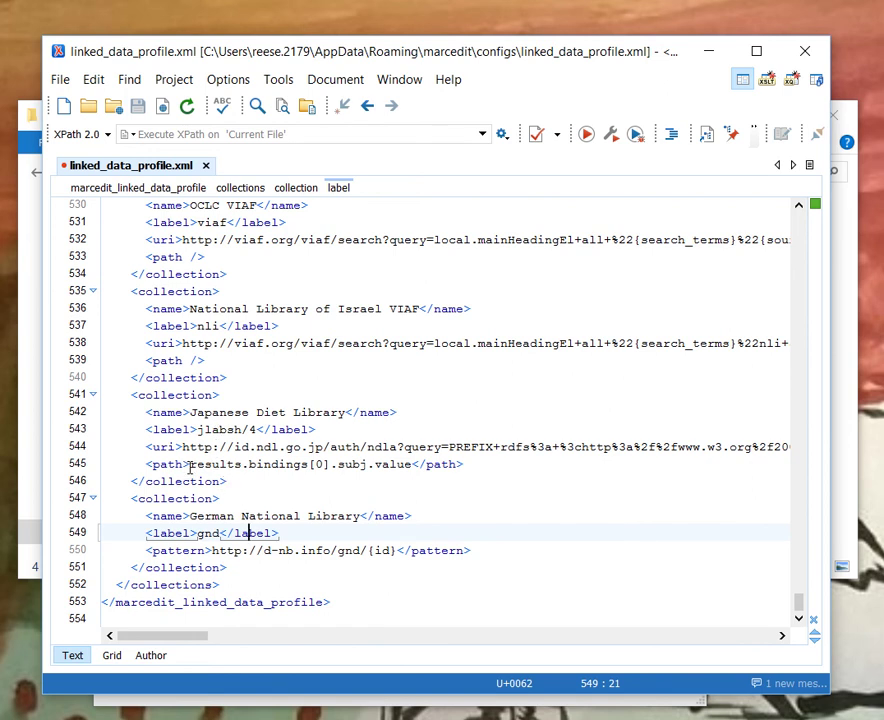
{"action": "left_click_drag", "start_coordinate": [131, 394], "coordinate": [232, 507]}
{"action": "left_click", "coordinate": [231, 500]}
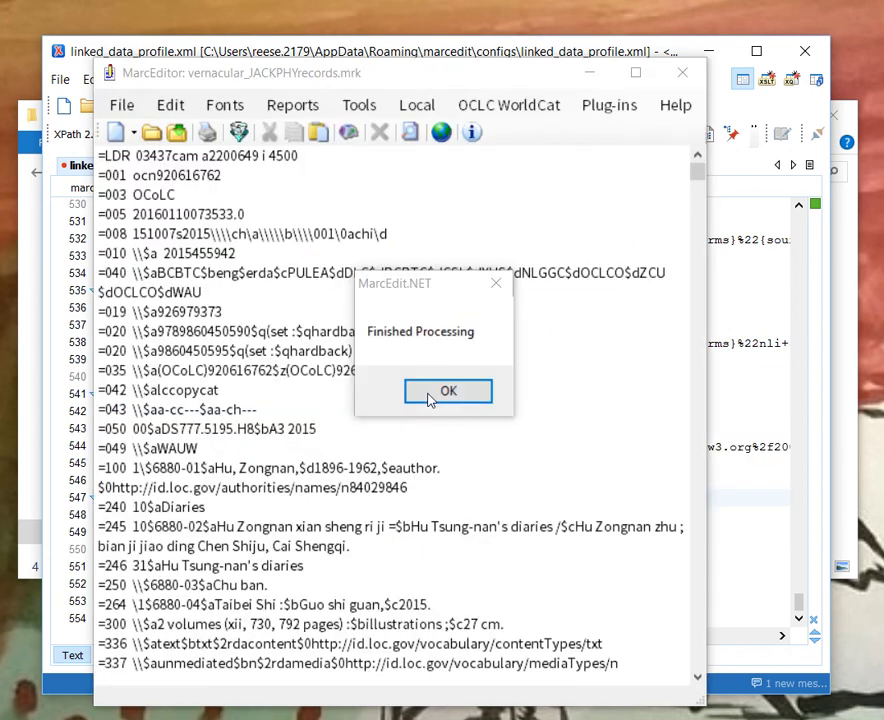
Dismiss the finished notice and inspect the Japanese Diet Library name and jlabsh/4 label
{"action": "left_click", "coordinate": [448, 390]}
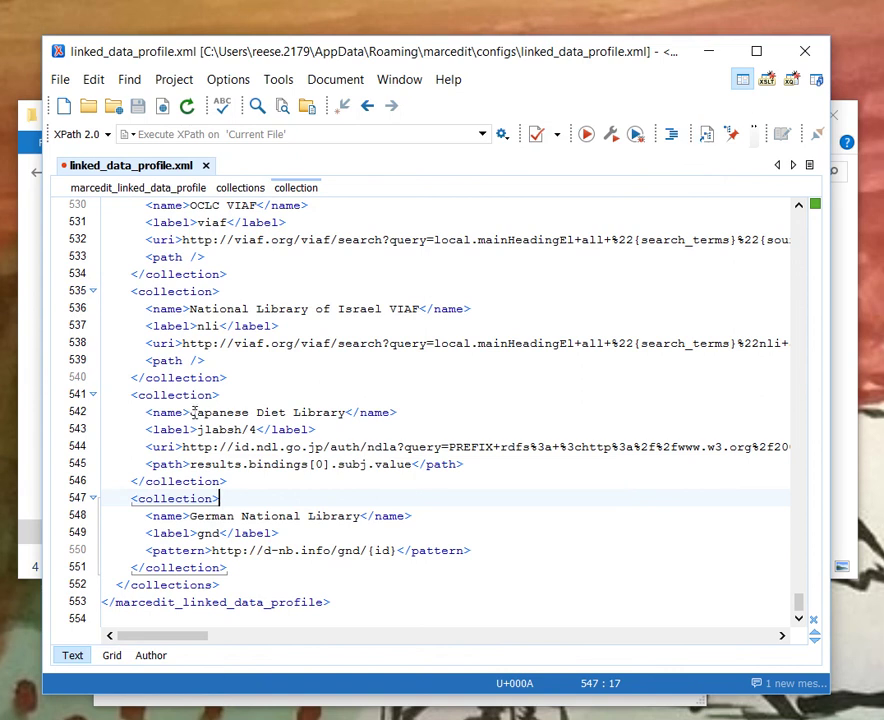
{"action": "left_click_drag", "start_coordinate": [195, 412], "coordinate": [293, 412]}
{"action": "left_click", "coordinate": [300, 412]}
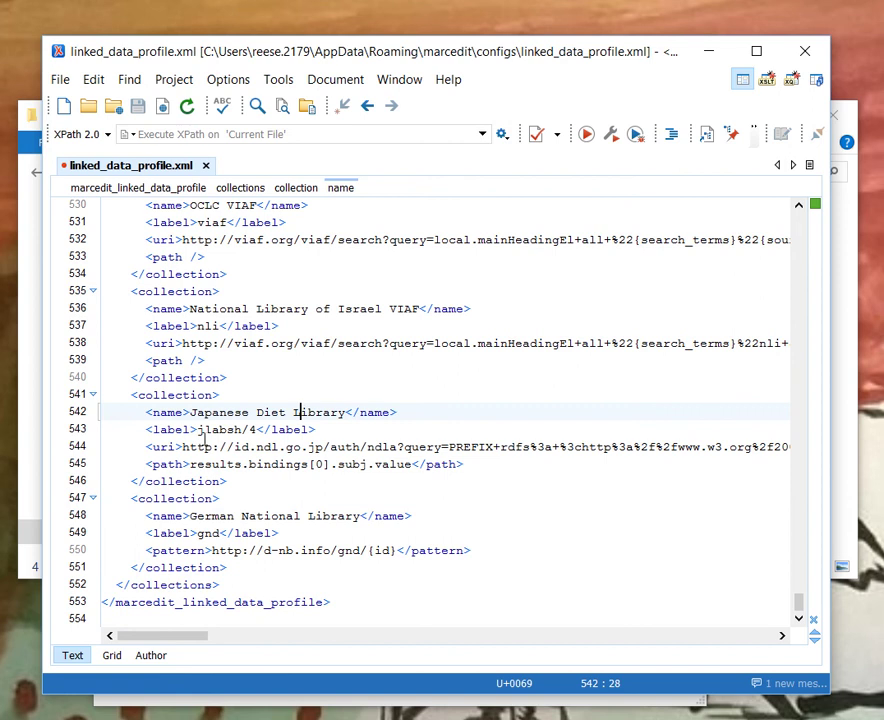
{"action": "left_click_drag", "start_coordinate": [197, 430], "coordinate": [258, 430]}
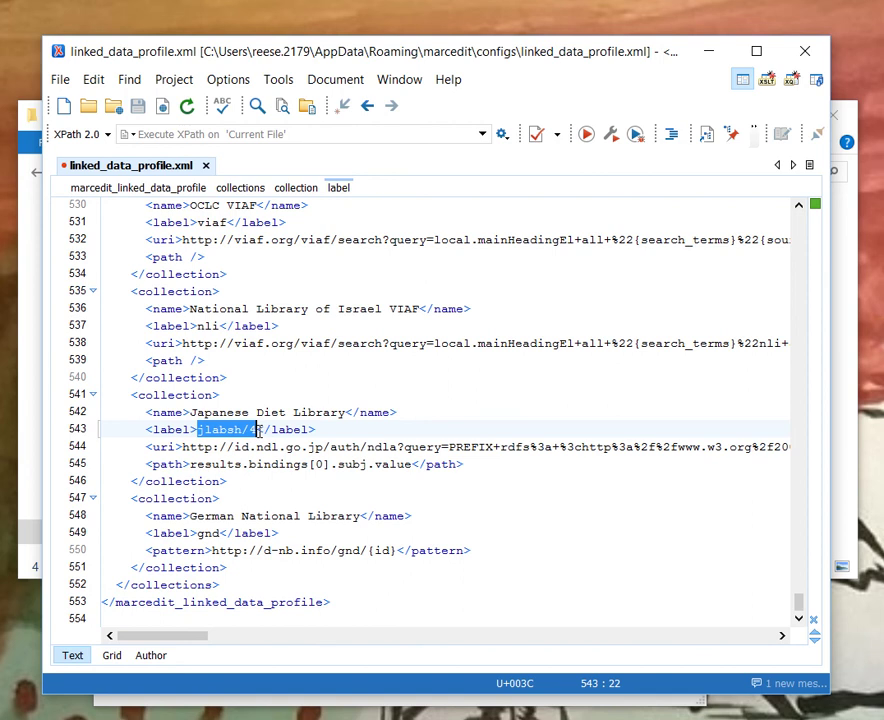
{"action": "left_click", "coordinate": [258, 430]}
{"action": "left_click", "coordinate": [181, 447]}
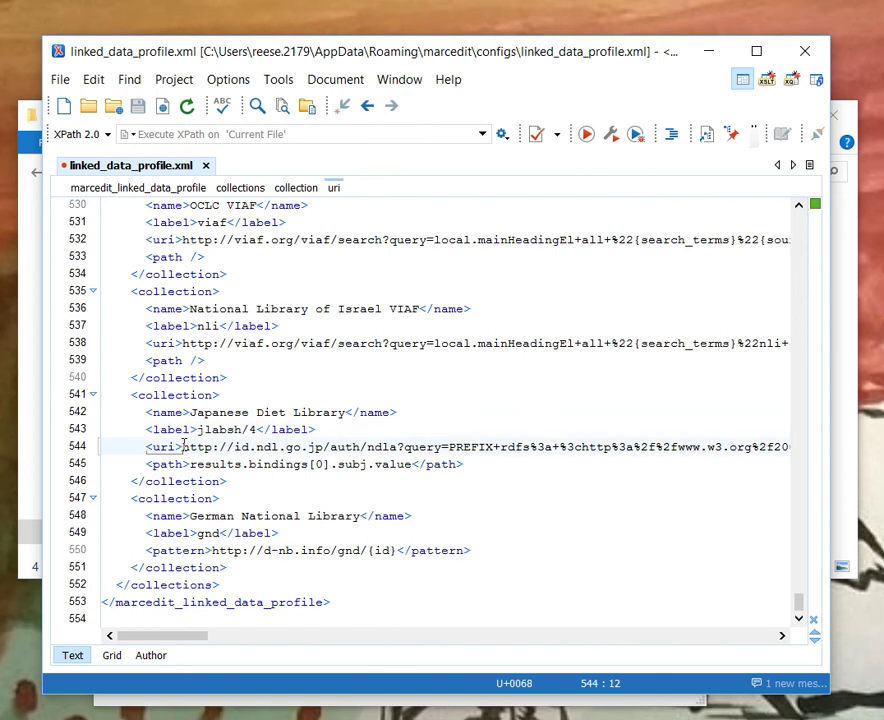
Examine the query URI's {search_terms} placeholder and the results.bindings[0].subj.value path
{"action": "left_click", "coordinate": [212, 636]}
{"action": "left_click_drag", "start_coordinate": [263, 636], "coordinate": [503, 654]}
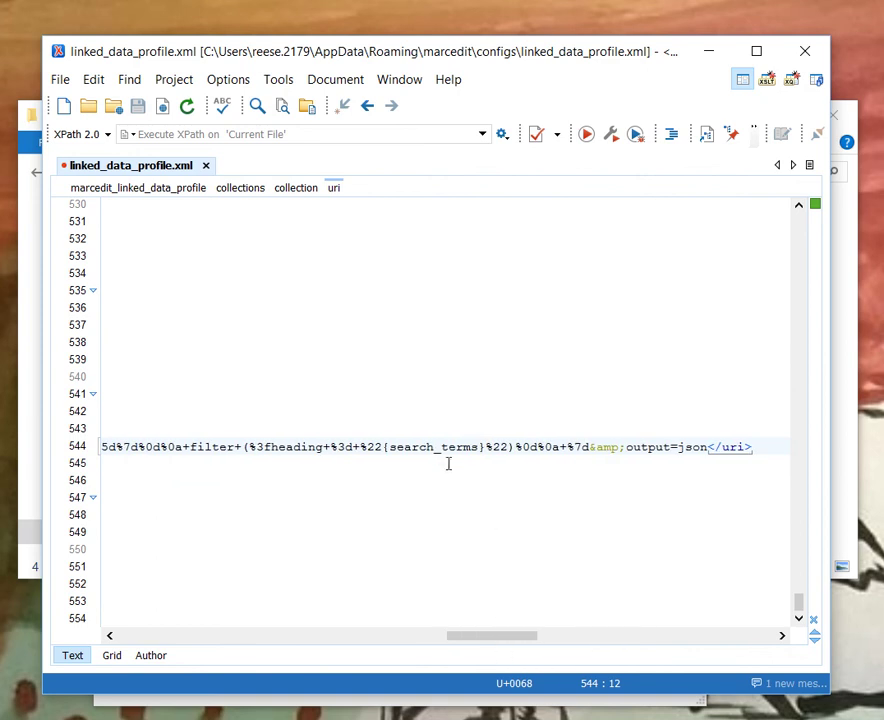
{"action": "left_click", "coordinate": [396, 447]}
{"action": "left_click_drag", "start_coordinate": [384, 447], "coordinate": [487, 447]}
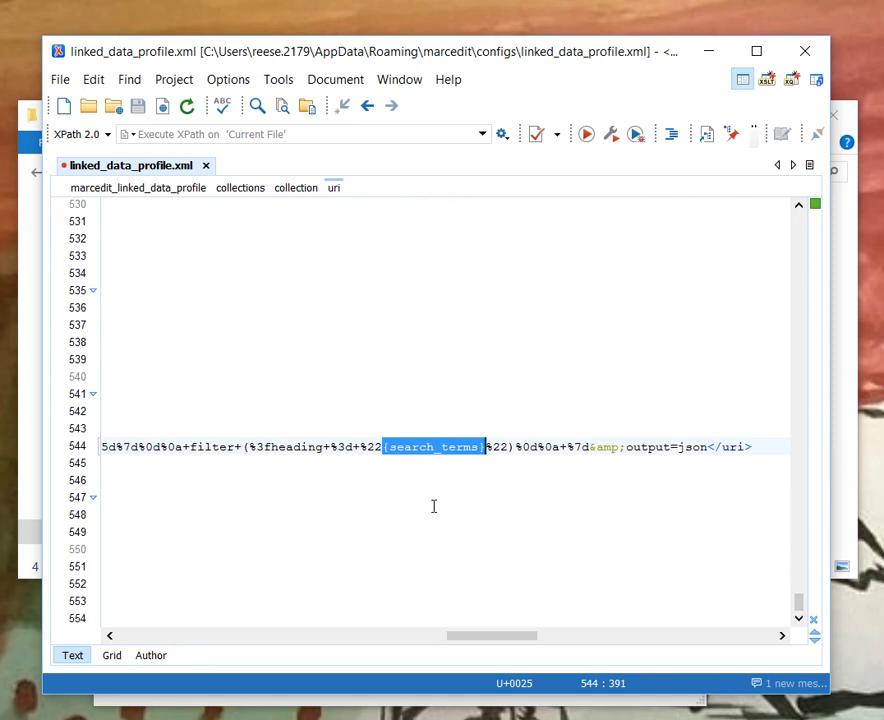
{"action": "left_click_drag", "start_coordinate": [476, 647], "coordinate": [128, 627]}
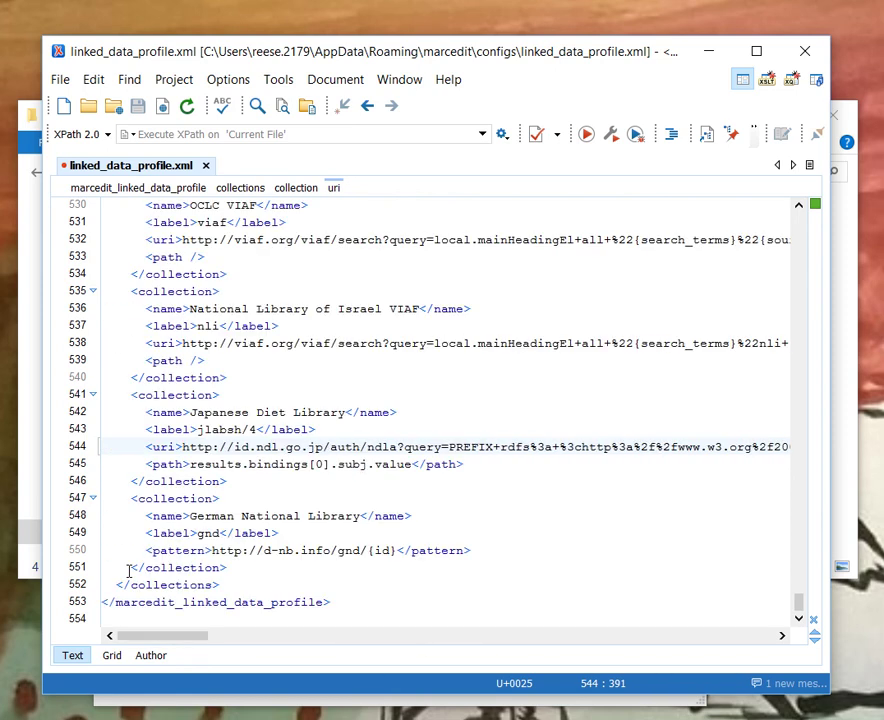
{"action": "left_click", "coordinate": [186, 464]}
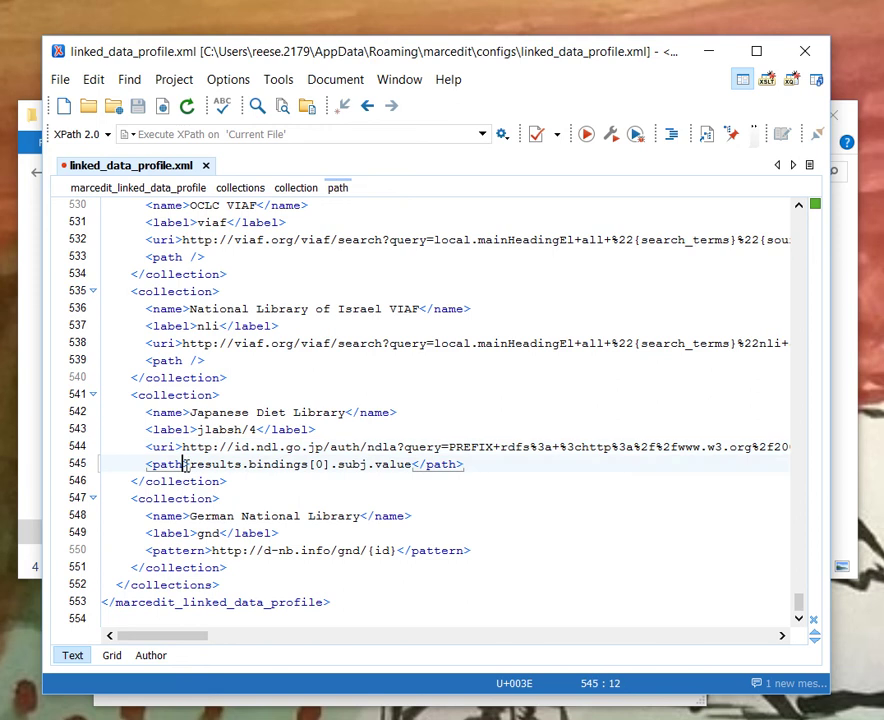
{"action": "key", "text": "Right"}
{"action": "key", "text": "Right"}
{"action": "left_click", "coordinate": [174, 550]}
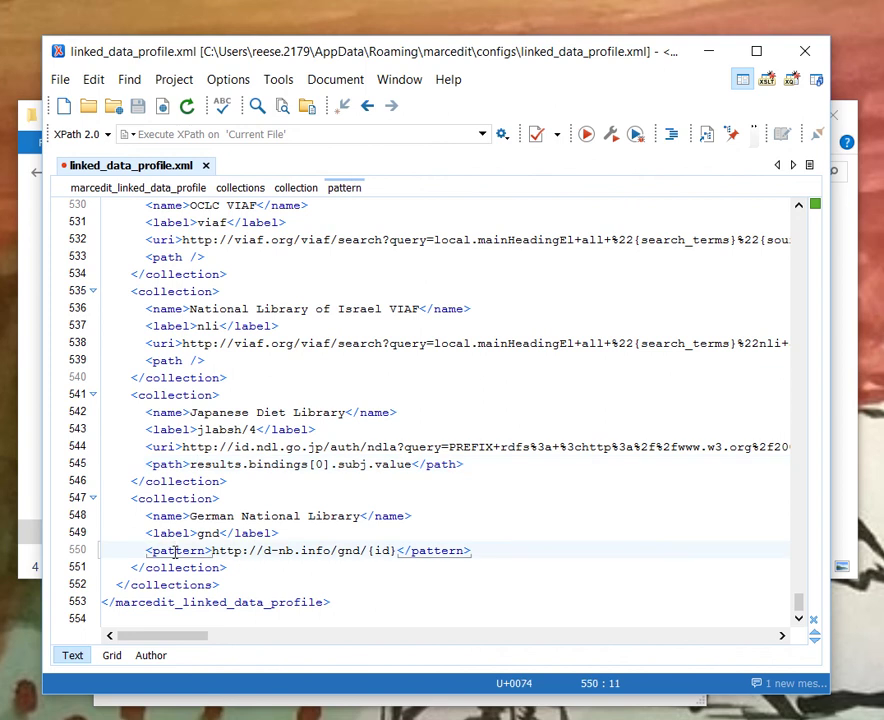
{"action": "left_click", "coordinate": [204, 516]}
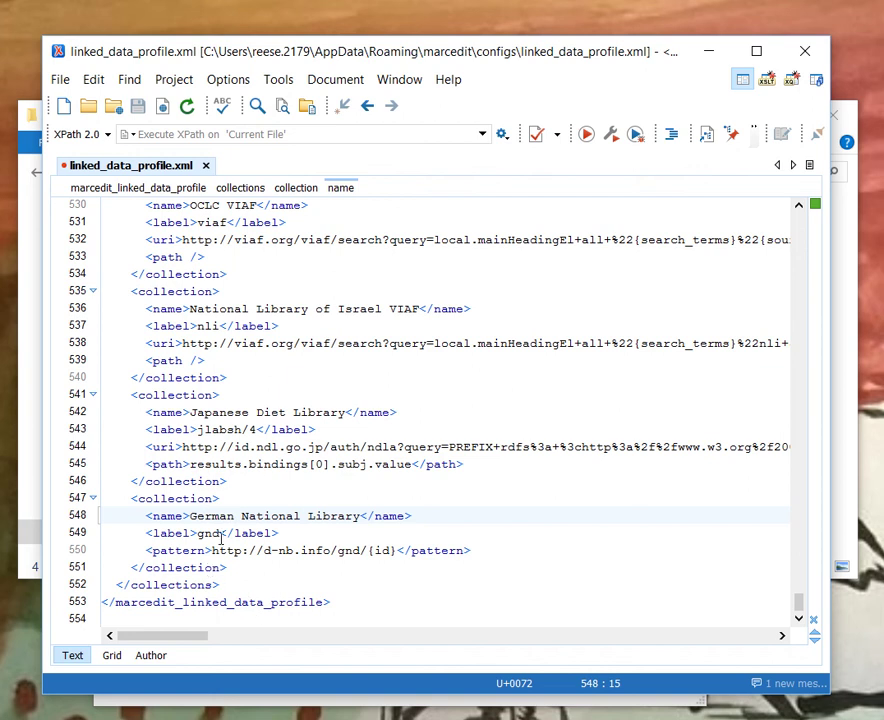
{"action": "left_click_drag", "start_coordinate": [213, 550], "coordinate": [374, 550]}
{"action": "left_click", "coordinate": [374, 550]}
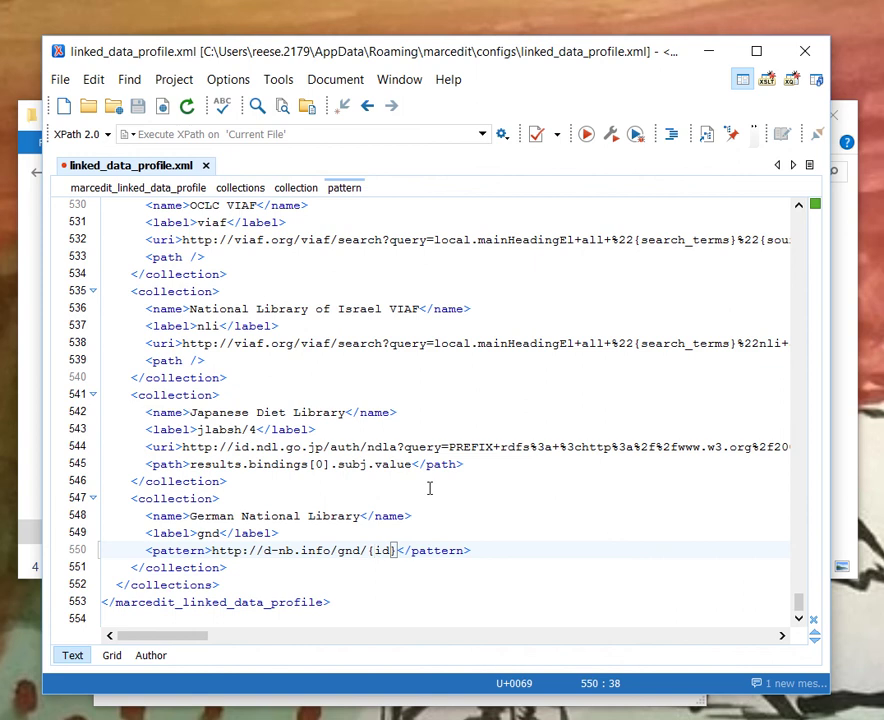
{"action": "scroll", "coordinate": [430, 488], "scroll_direction": "up", "scroll_amount": 2}
{"action": "scroll", "coordinate": [430, 488], "scroll_direction": "up", "scroll_amount": 2}
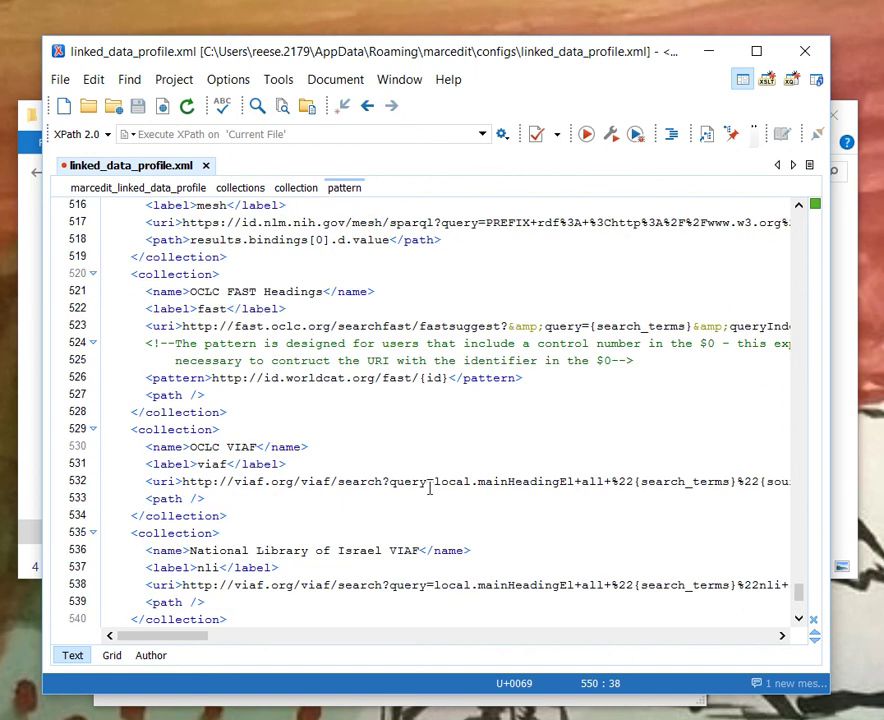
Minimize oXygen and scroll through the linked vernacular_JACKPHYrecords.mrk records
{"action": "left_click", "coordinate": [710, 50]}
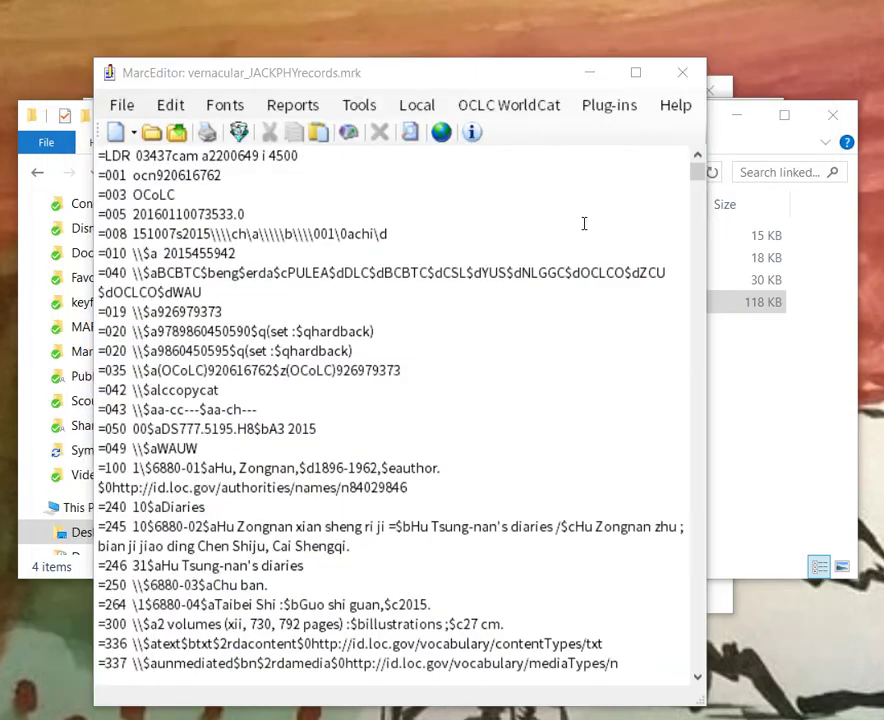
{"action": "left_click", "coordinate": [485, 362]}
{"action": "scroll", "coordinate": [485, 362], "scroll_direction": "down", "scroll_amount": 2}
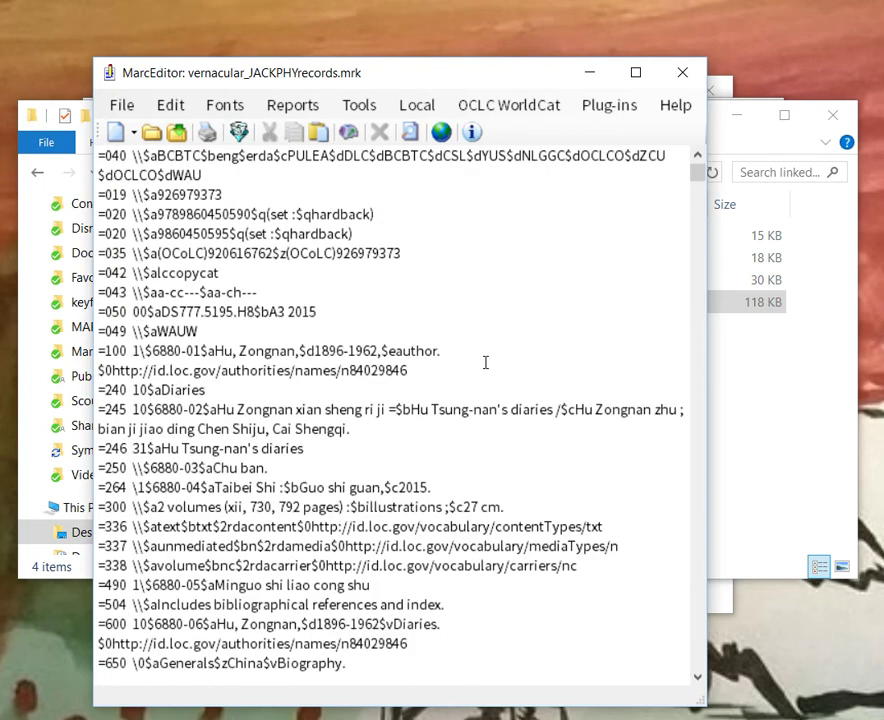
{"action": "scroll", "coordinate": [485, 362], "scroll_direction": "down", "scroll_amount": 1}
{"action": "scroll", "coordinate": [485, 362], "scroll_direction": "down", "scroll_amount": 2}
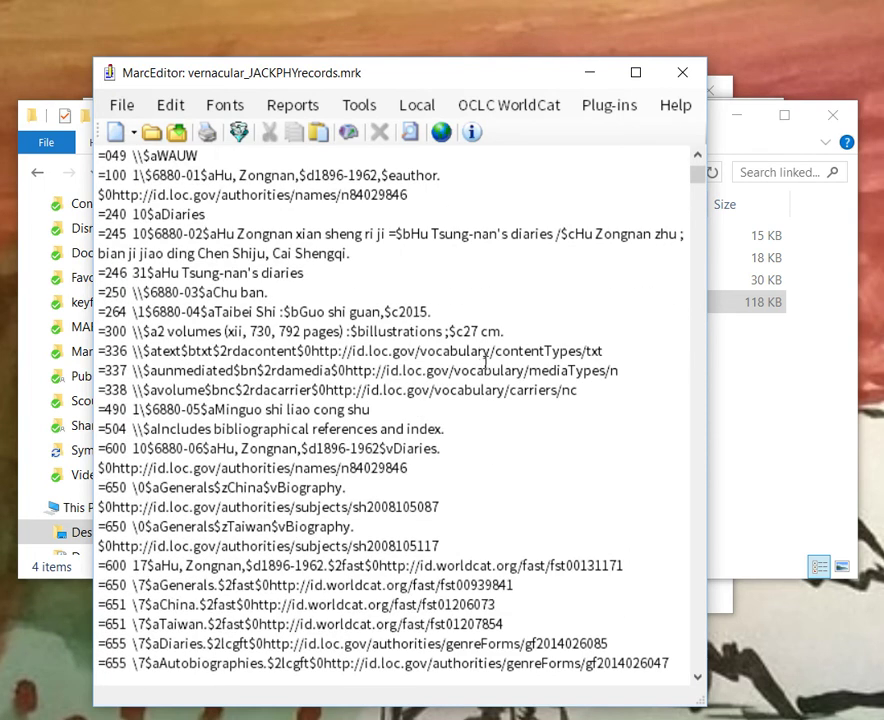
{"action": "scroll", "coordinate": [436, 389], "scroll_direction": "down", "scroll_amount": 3}
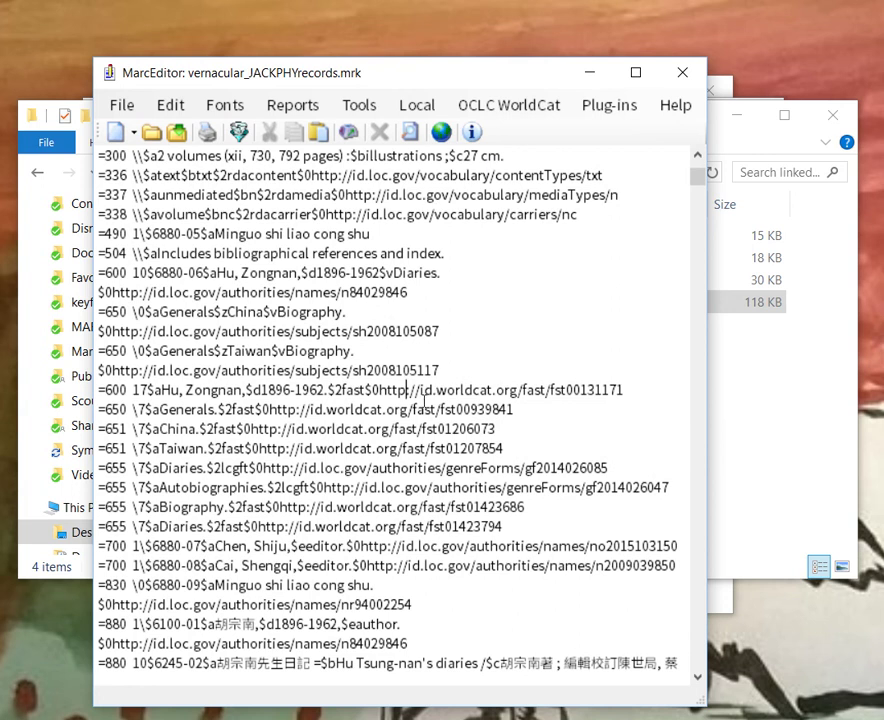
Inspect the added URIs: =651 Taiwan FAST, =655 Diaries genre, and the 880 field's $0 name URI
{"action": "left_click", "coordinate": [434, 448]}
{"action": "left_click", "coordinate": [442, 472]}
{"action": "scroll", "coordinate": [442, 476], "scroll_direction": "down", "scroll_amount": 2}
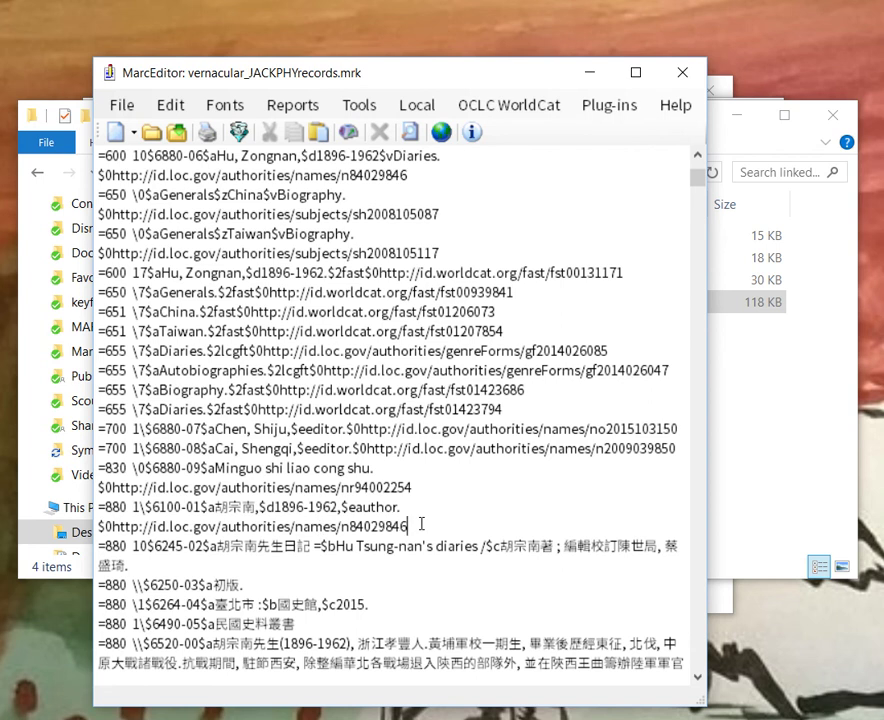
{"action": "left_click_drag", "start_coordinate": [415, 525], "coordinate": [96, 524]}
{"action": "left_click", "coordinate": [96, 524]}
{"action": "scroll", "coordinate": [222, 494], "scroll_direction": "down", "scroll_amount": 1}
{"action": "scroll", "coordinate": [222, 494], "scroll_direction": "down", "scroll_amount": 4}
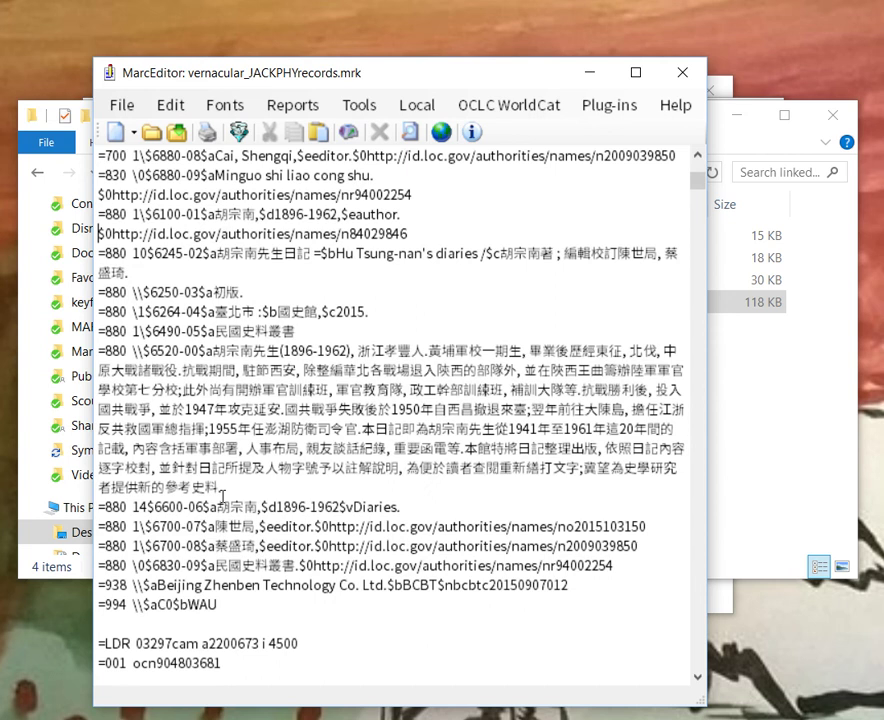
{"action": "scroll", "coordinate": [222, 494], "scroll_direction": "down", "scroll_amount": 3}
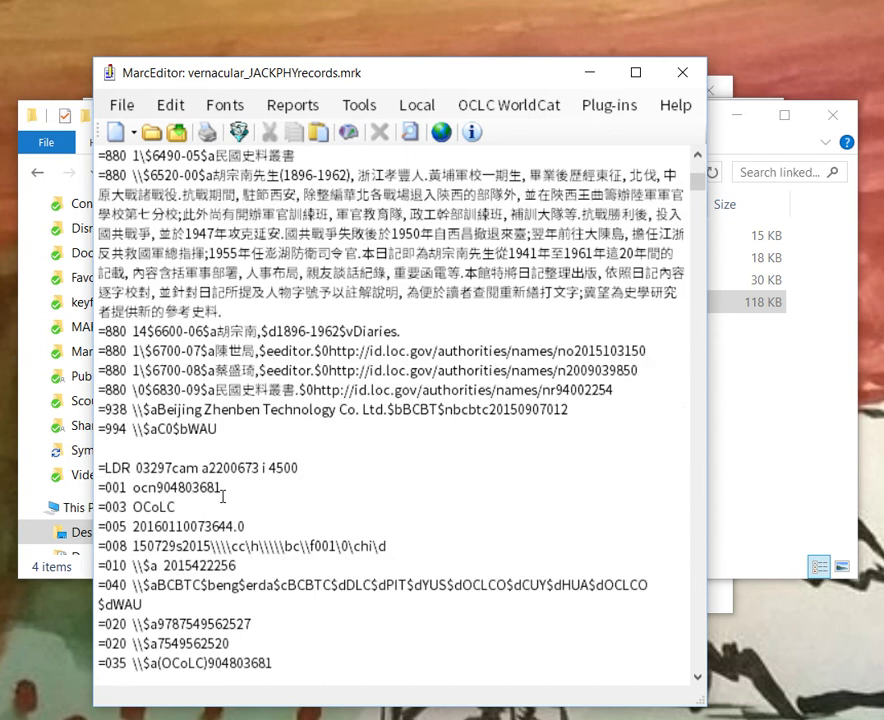
Close the records file without saving, then close the file browser and Build Linked Records tool
{"action": "left_click", "coordinate": [682, 72]}
{"action": "left_click", "coordinate": [450, 390]}
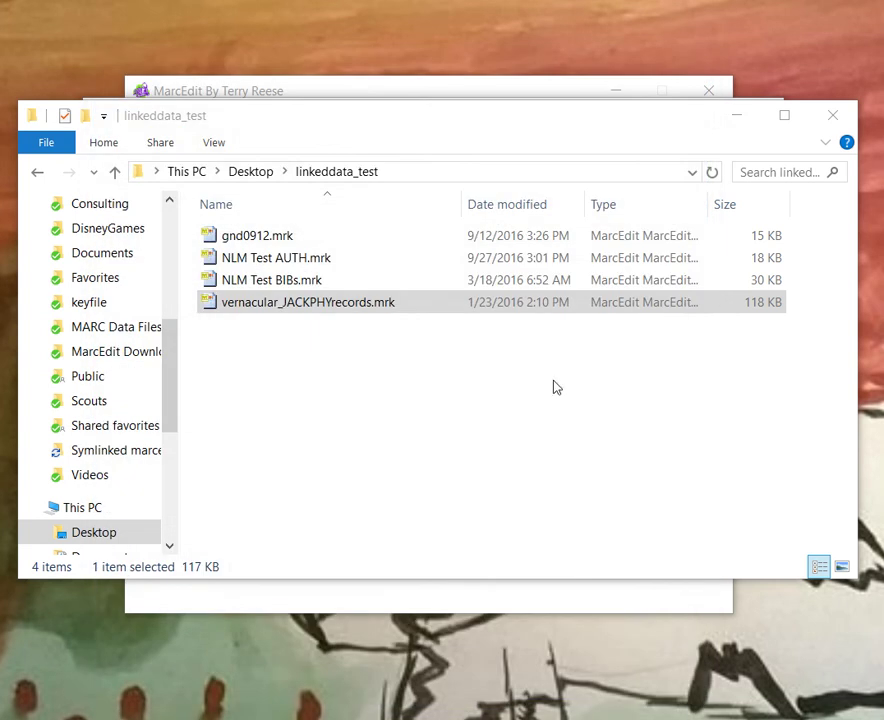
{"action": "left_click", "coordinate": [832, 116]}
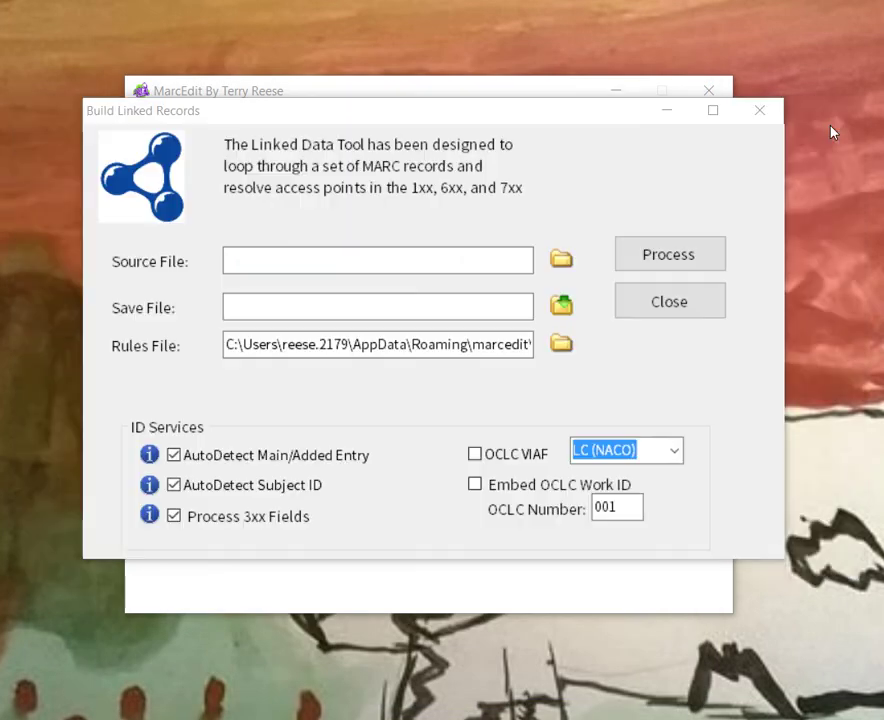
{"action": "left_click", "coordinate": [668, 309]}
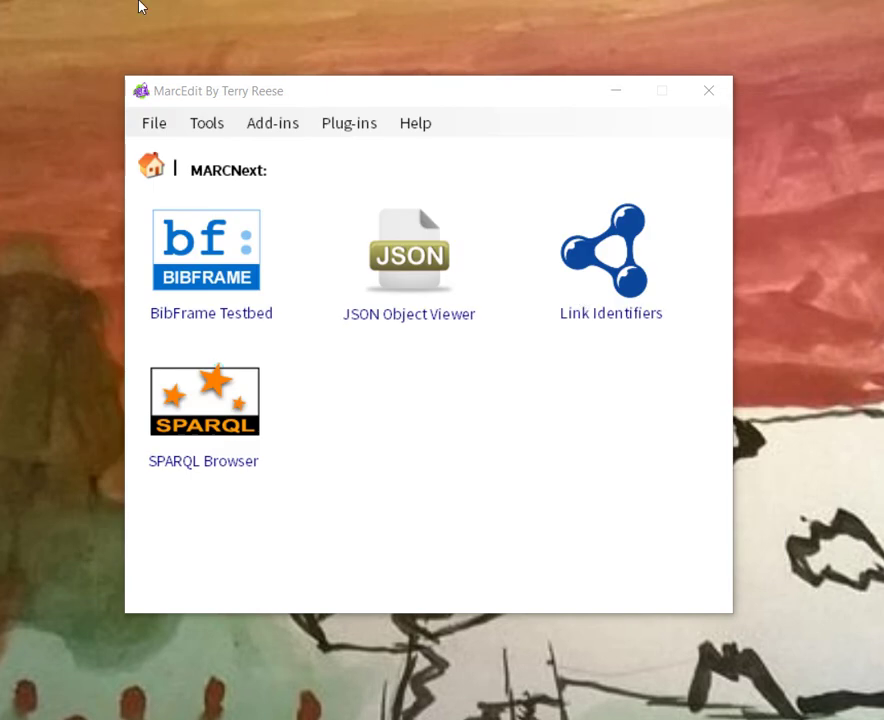
From the Home launcher, open MARCNext's Build Linked Records tool and close it again
{"action": "left_click", "coordinate": [151, 166]}
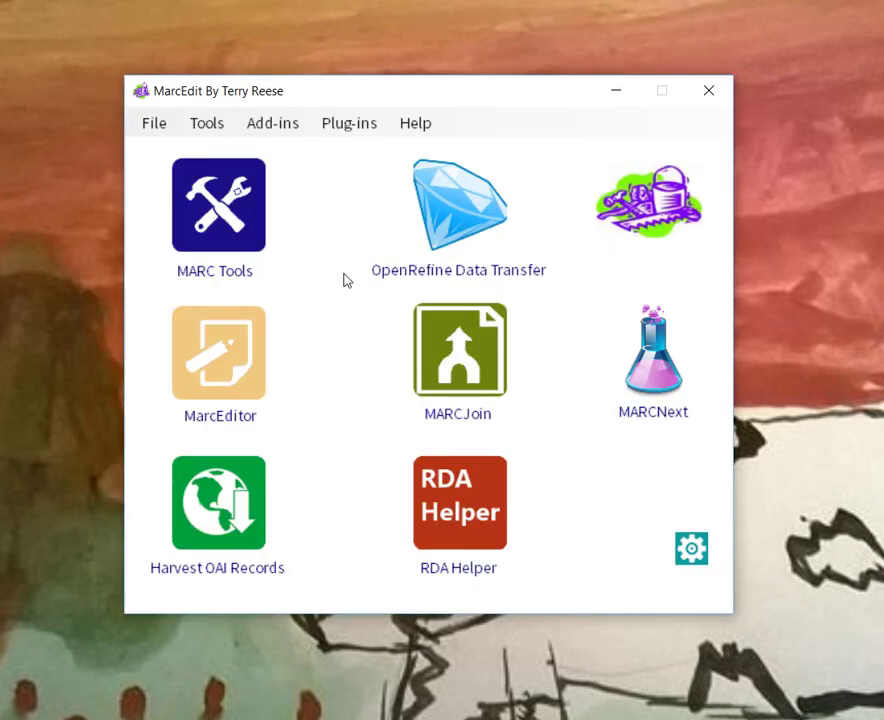
{"action": "left_click", "coordinate": [636, 352]}
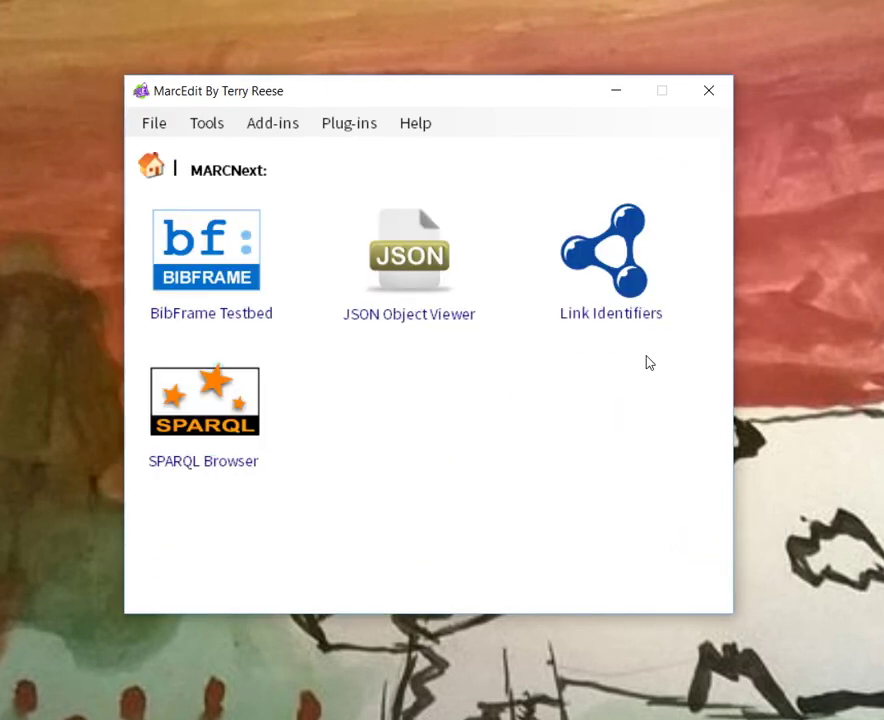
{"action": "left_click", "coordinate": [629, 322]}
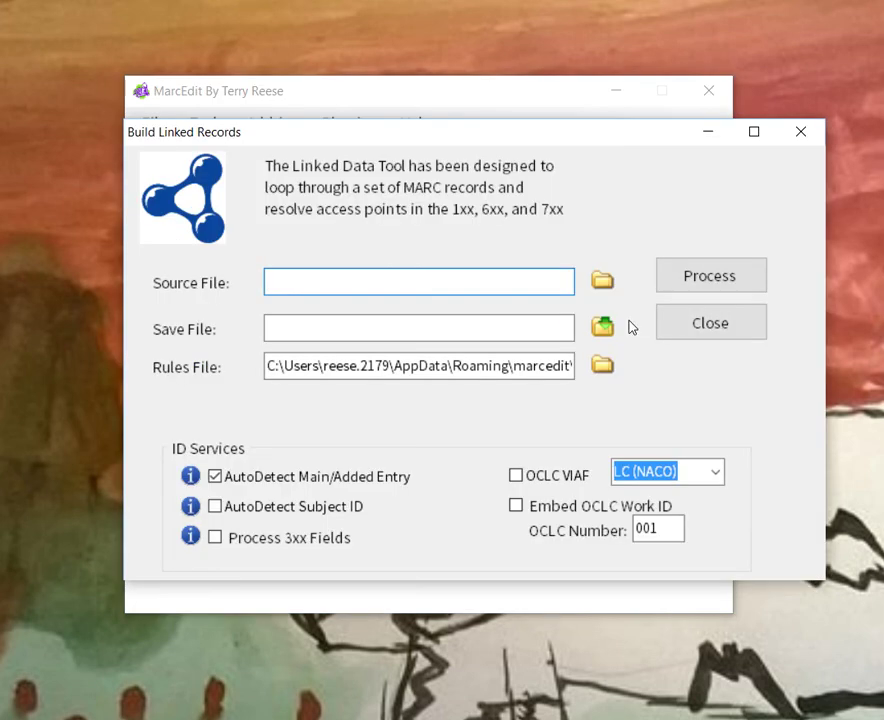
{"action": "left_click", "coordinate": [679, 328]}
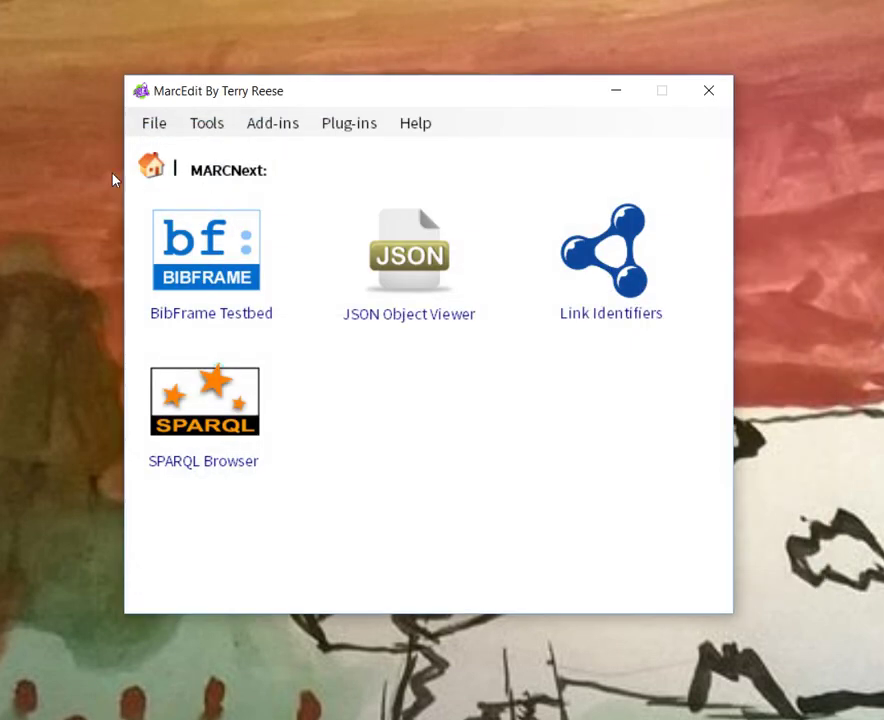
{"action": "left_click", "coordinate": [150, 167]}
Open MarcEditor, look through its Tools menu, then close it
{"action": "left_click", "coordinate": [240, 342]}
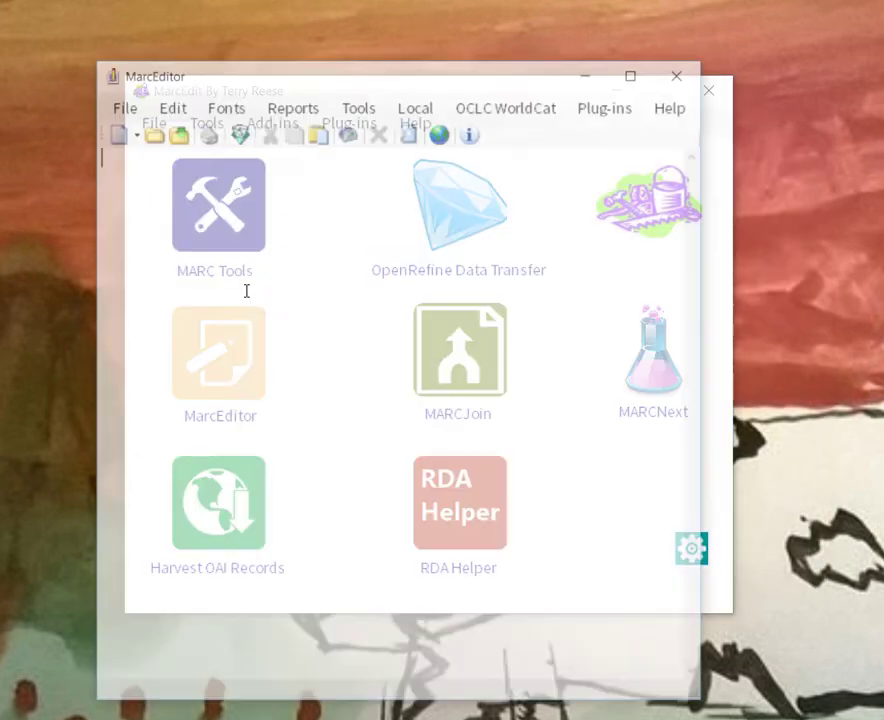
{"action": "left_click", "coordinate": [382, 110]}
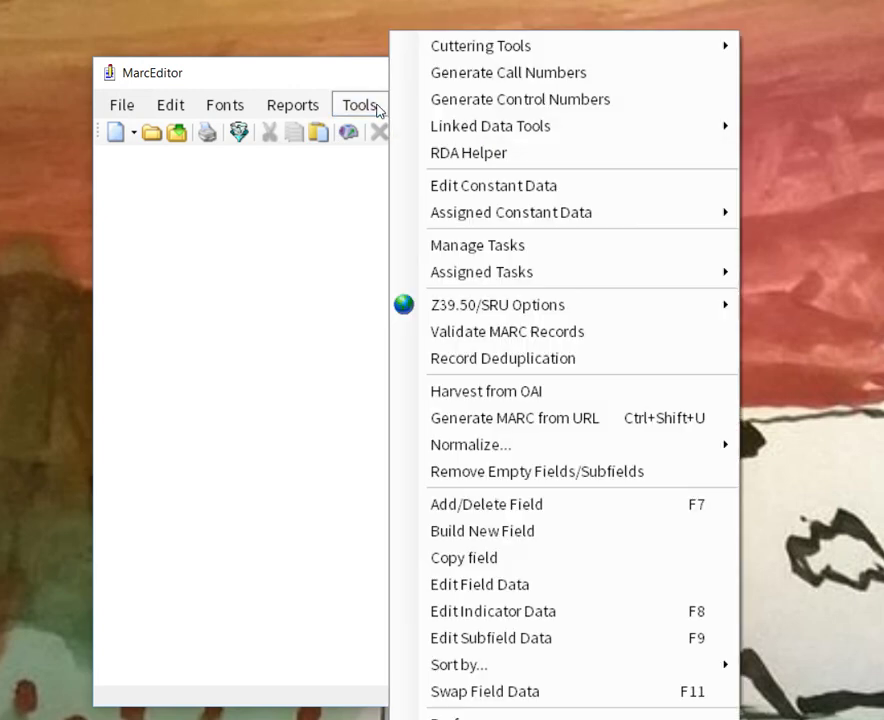
{"action": "left_click", "coordinate": [360, 100]}
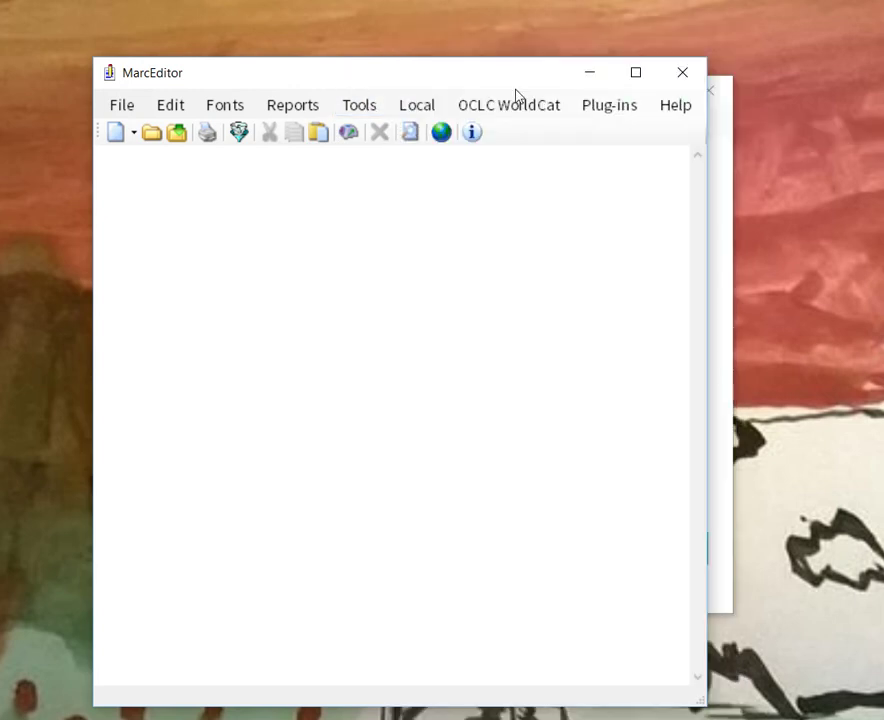
{"action": "left_click", "coordinate": [667, 82]}
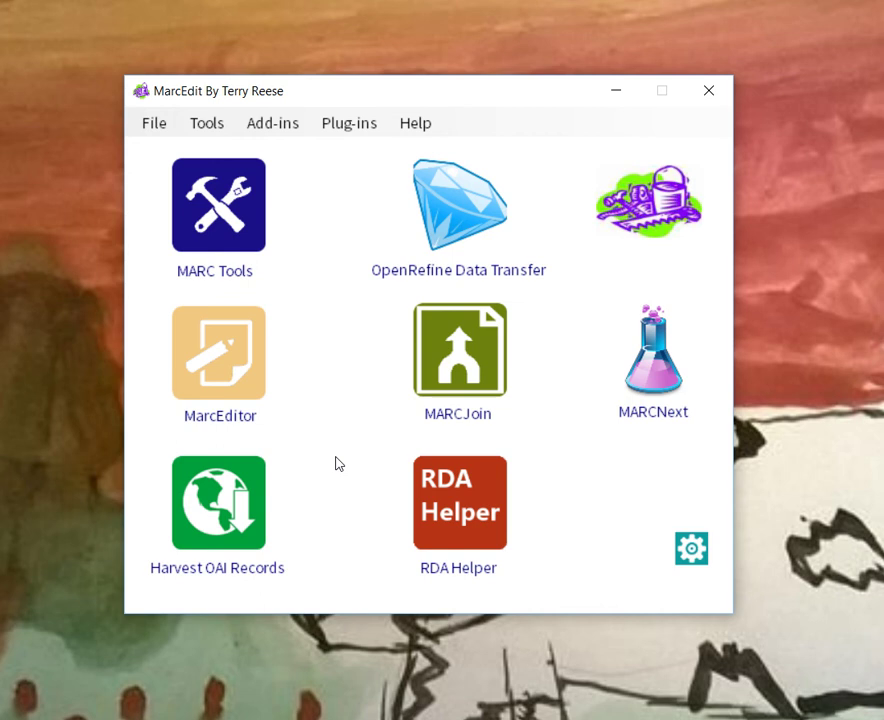
Open linked_data_profile.xml via Add-ins > Edit Linked Data Rules > Edit XML Rules File, viewing its top
{"action": "left_click", "coordinate": [281, 128]}
{"action": "mouse_move", "coordinate": [310, 182]}
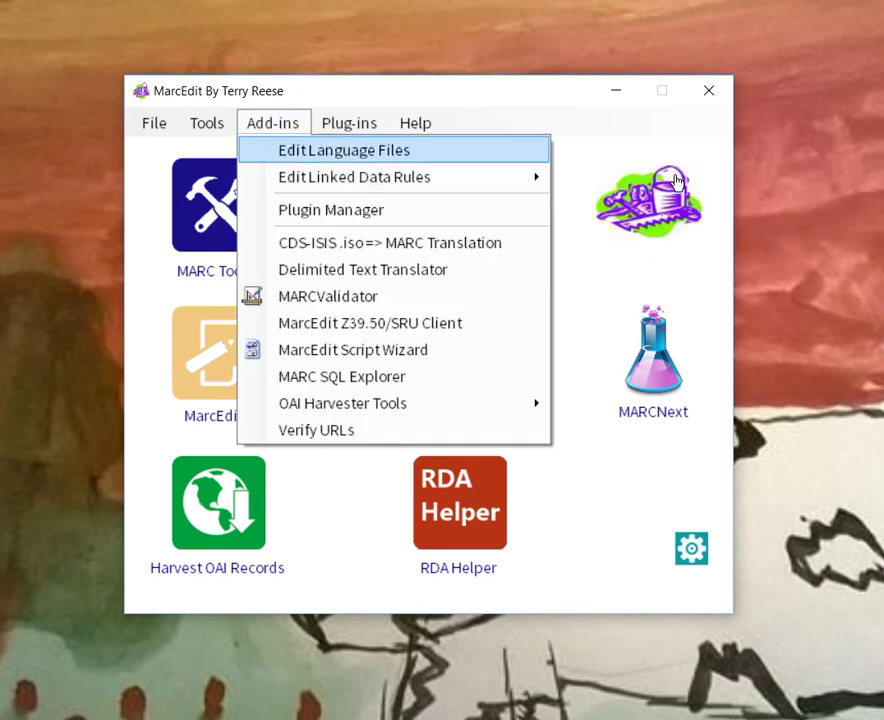
{"action": "left_click", "coordinate": [618, 186]}
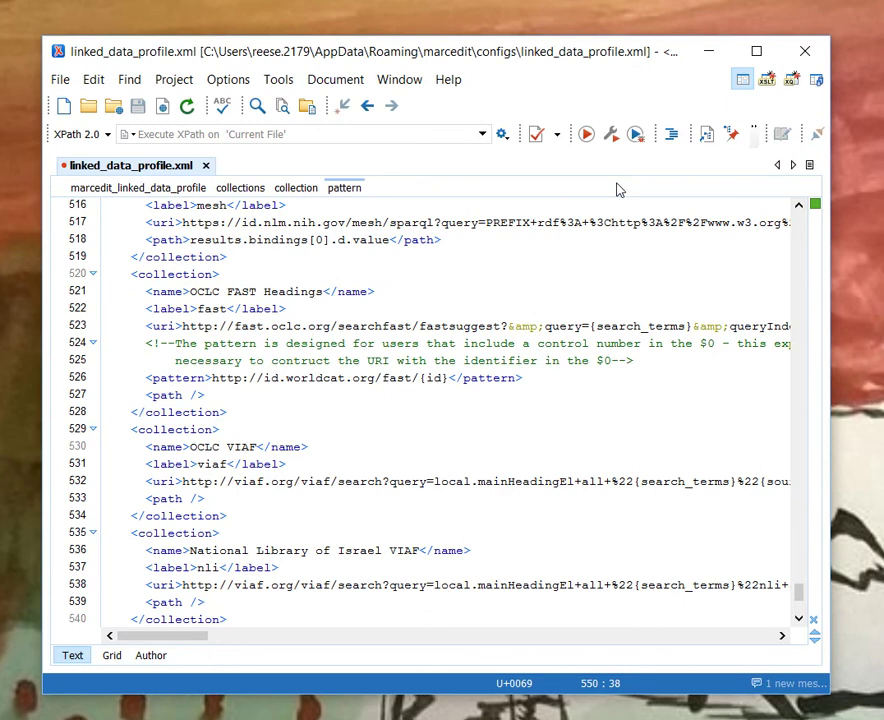
{"action": "left_click_drag", "start_coordinate": [799, 594], "coordinate": [779, 209]}
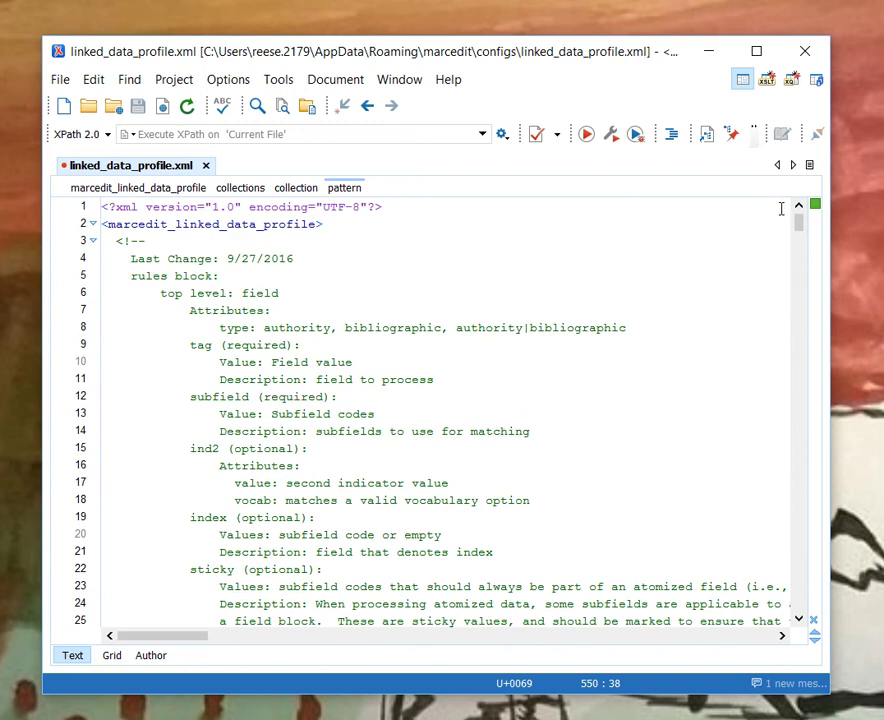
Minimize the XML editor and open the 'How Do I Profile New EndPoints?' help from Add-ins
{"action": "left_click", "coordinate": [716, 52]}
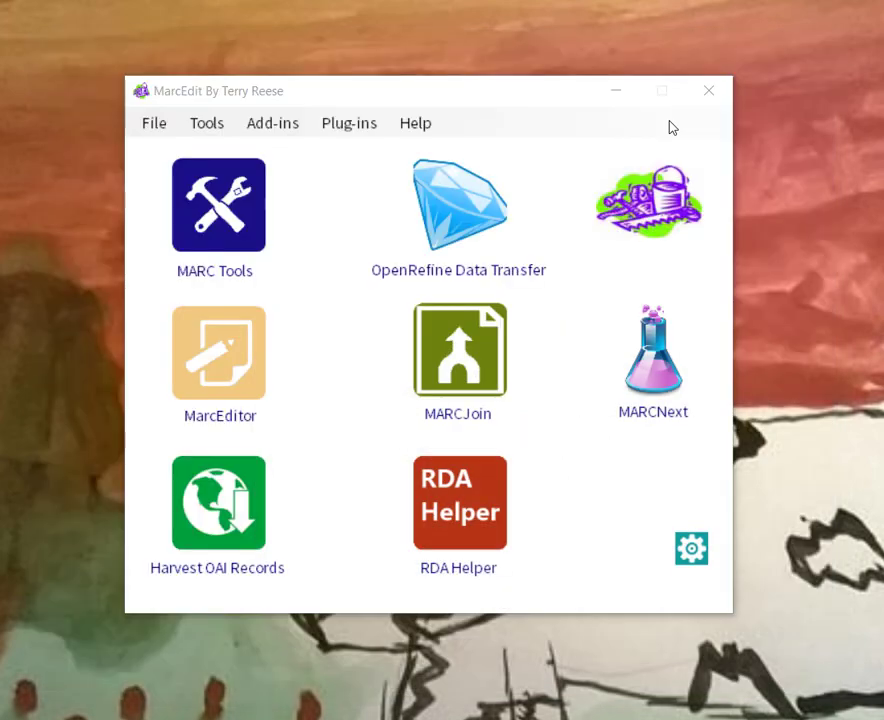
{"action": "left_click", "coordinate": [295, 130]}
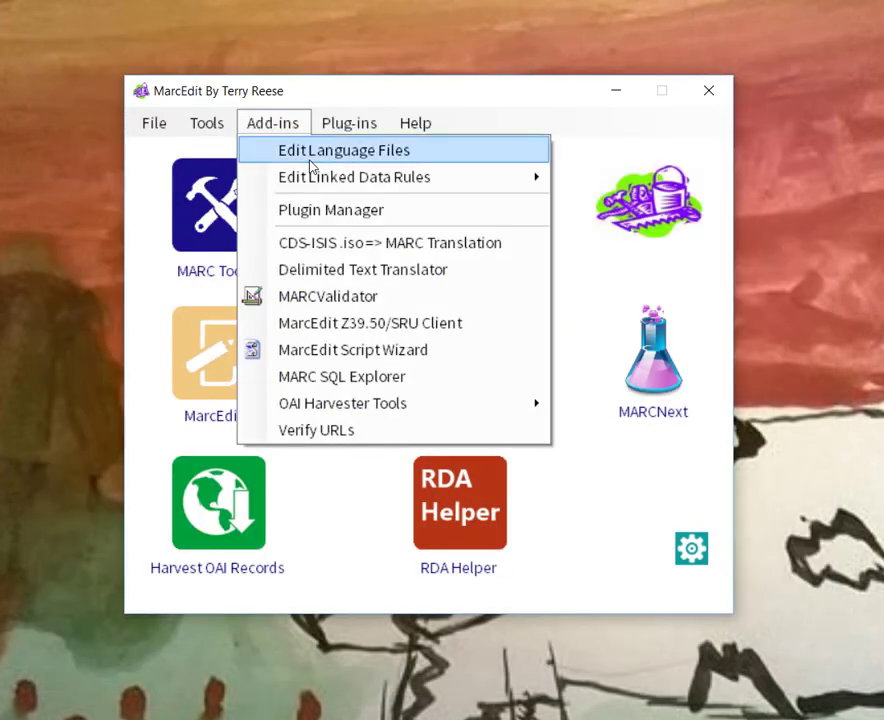
{"action": "mouse_move", "coordinate": [535, 180]}
{"action": "left_click", "coordinate": [566, 205]}
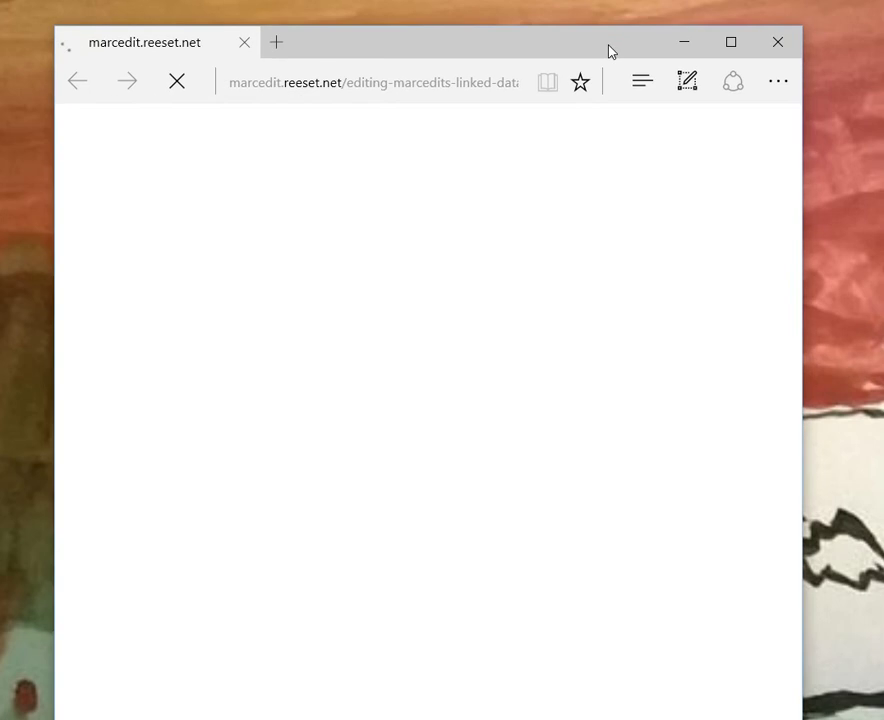
Resize Edge and scroll through the 'Editing MarcEdit's Linked Data Rules File' article
{"action": "left_click_drag", "start_coordinate": [569, 30], "coordinate": [605, 60]}
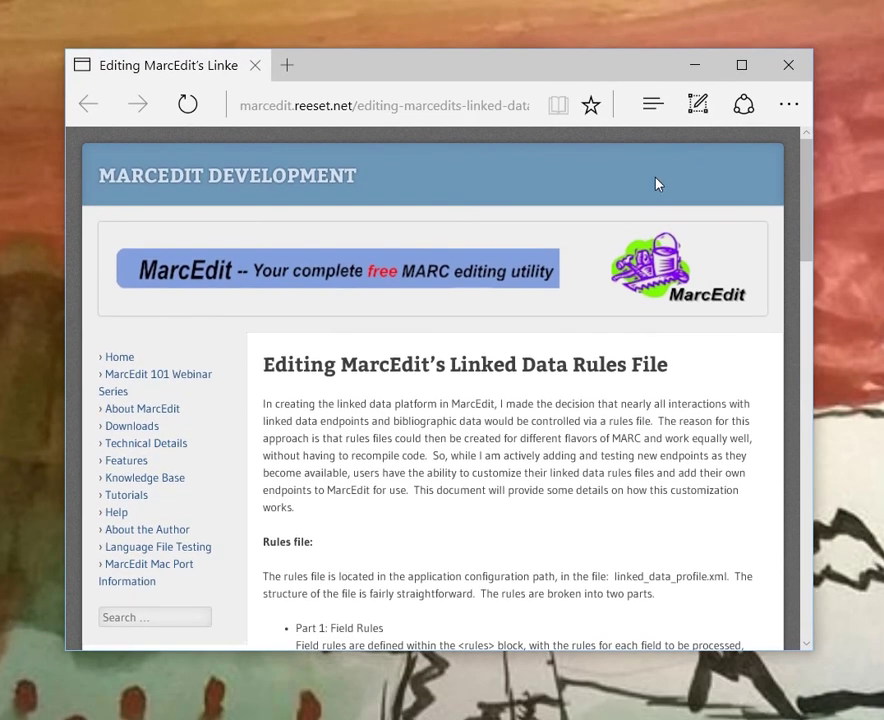
{"action": "scroll", "coordinate": [646, 407], "scroll_direction": "down", "scroll_amount": 10}
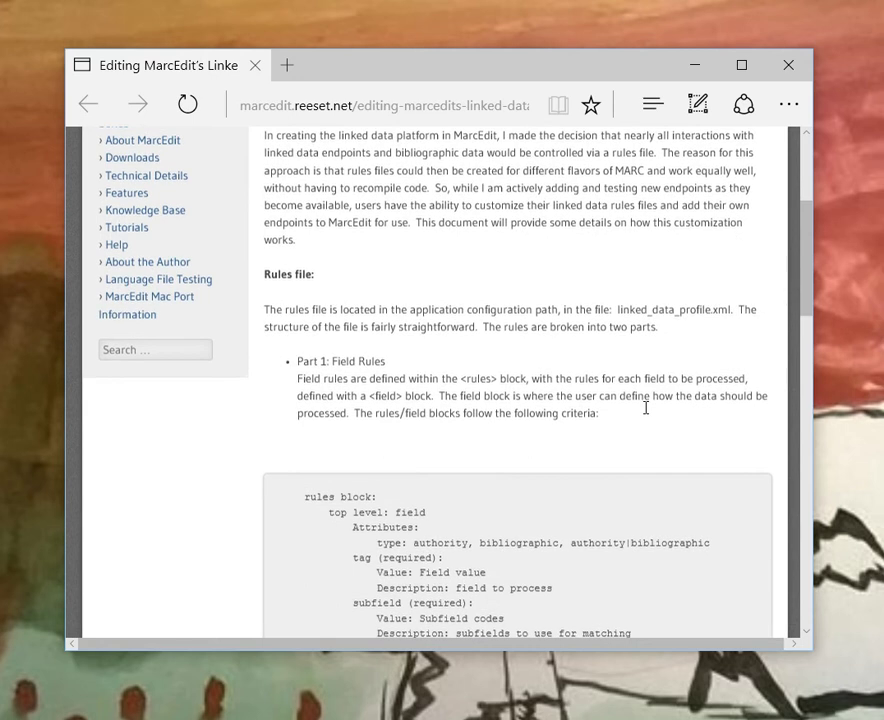
{"action": "scroll", "coordinate": [645, 413], "scroll_direction": "down", "scroll_amount": 5}
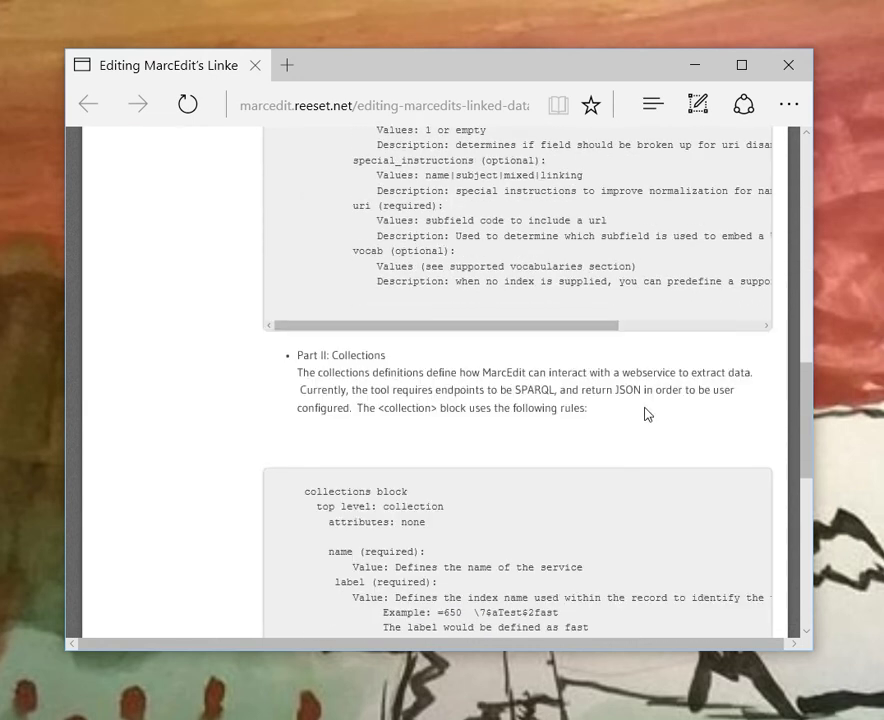
{"action": "scroll", "coordinate": [646, 410], "scroll_direction": "down", "scroll_amount": 3}
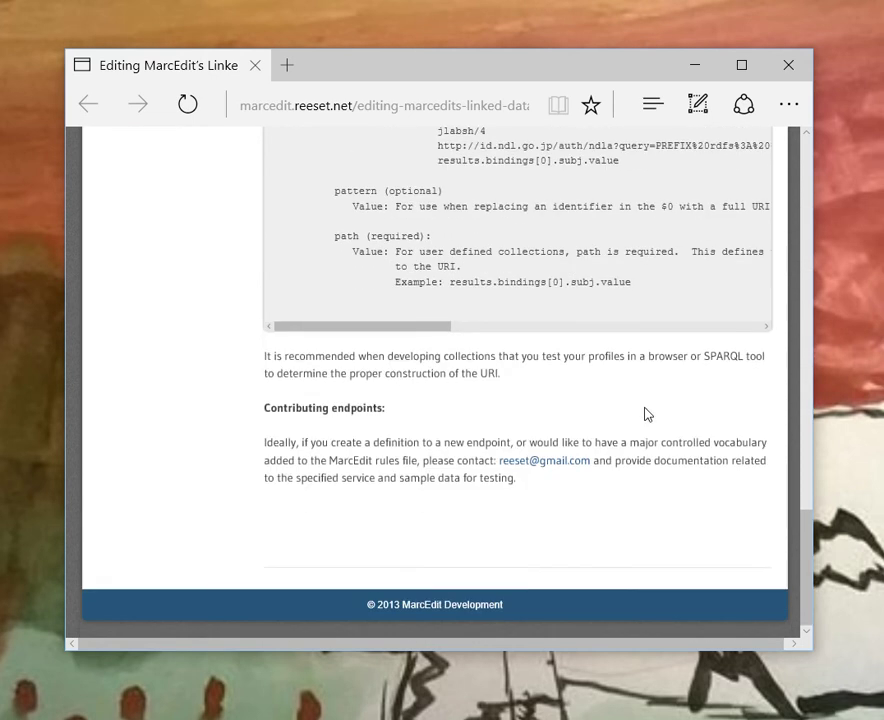
{"action": "scroll", "coordinate": [646, 410], "scroll_direction": "up", "scroll_amount": 15}
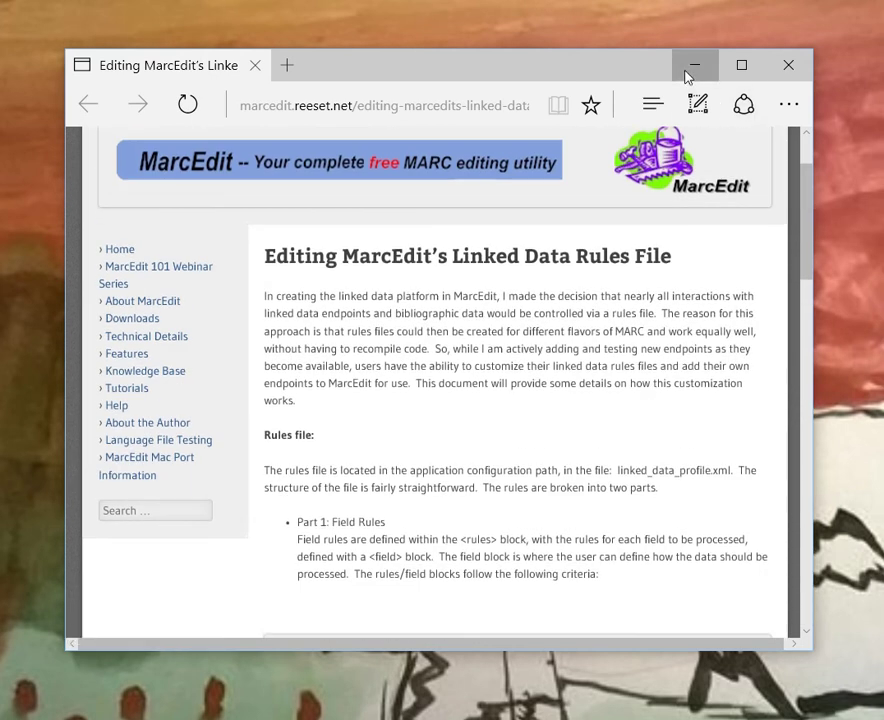
Minimize Edge, glance at the Edit Linked Data Rules add-in submenu, and return to linked_data_profile.xml in oXygen
{"action": "left_click", "coordinate": [692, 65]}
{"action": "left_click", "coordinate": [269, 131]}
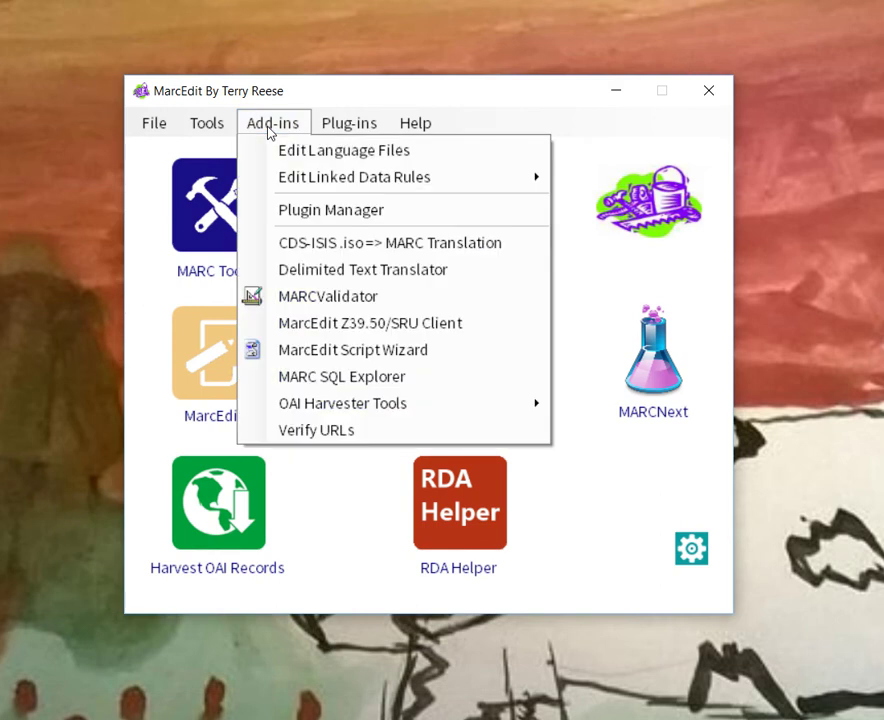
{"action": "mouse_move", "coordinate": [361, 180]}
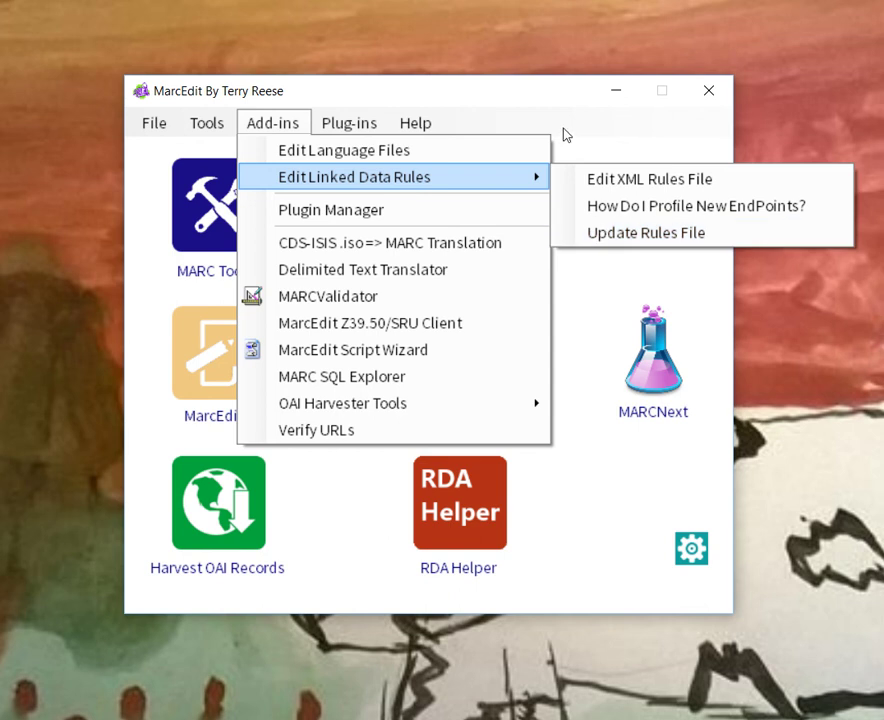
{"action": "left_click", "coordinate": [535, 97]}
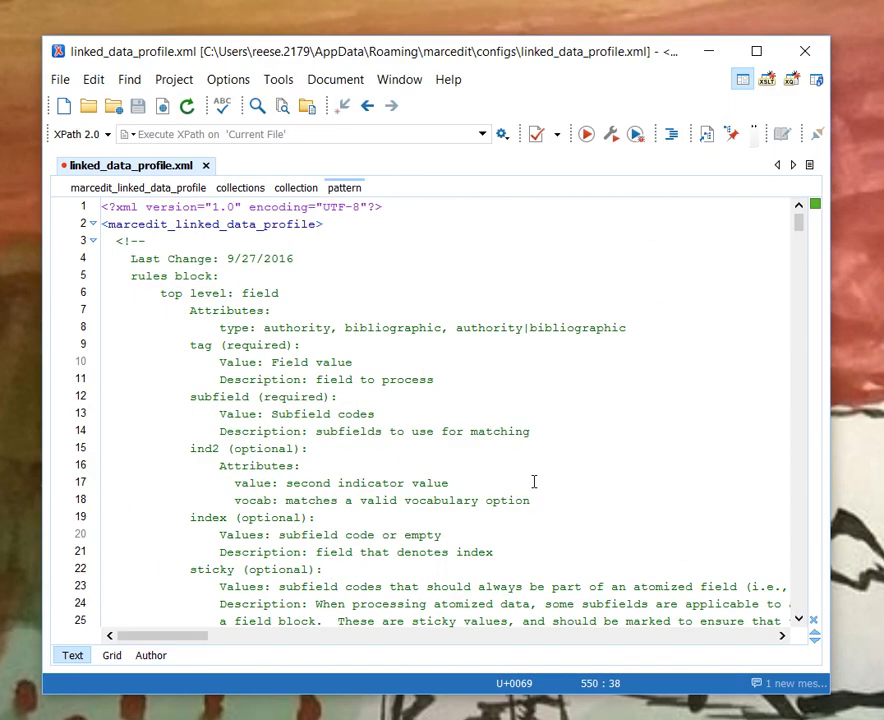
{"action": "scroll", "coordinate": [534, 482], "scroll_direction": "down", "scroll_amount": 20}
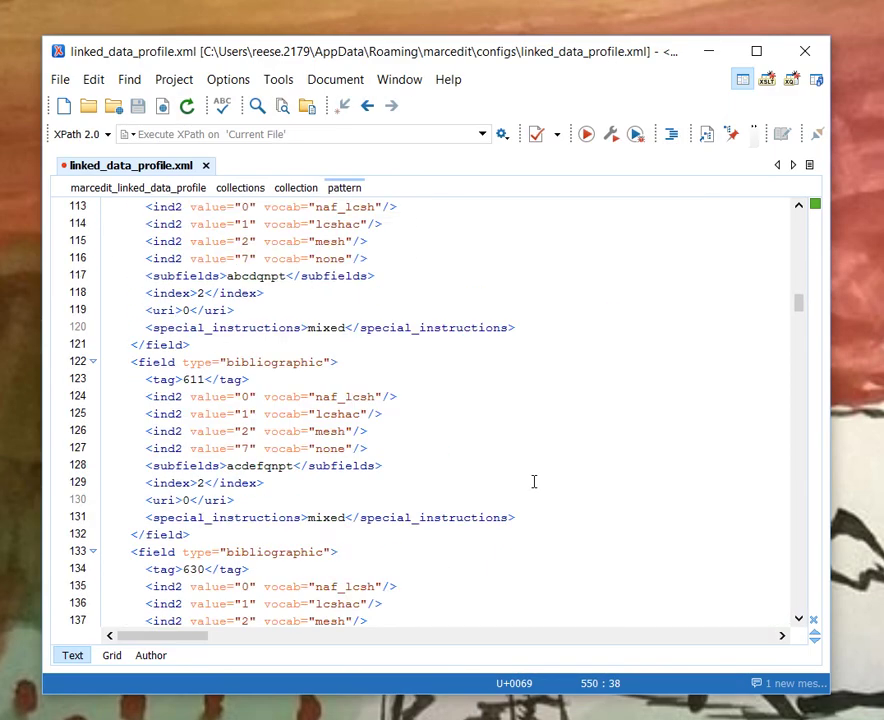
{"action": "scroll", "coordinate": [534, 482], "scroll_direction": "down", "scroll_amount": 20}
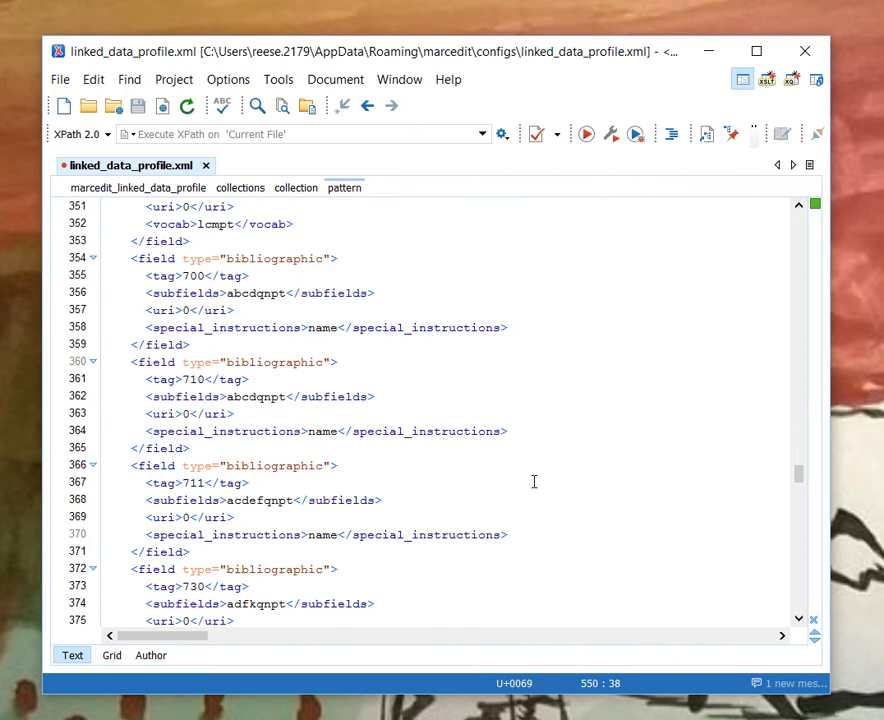
{"action": "scroll", "coordinate": [534, 482], "scroll_direction": "down", "scroll_amount": 20}
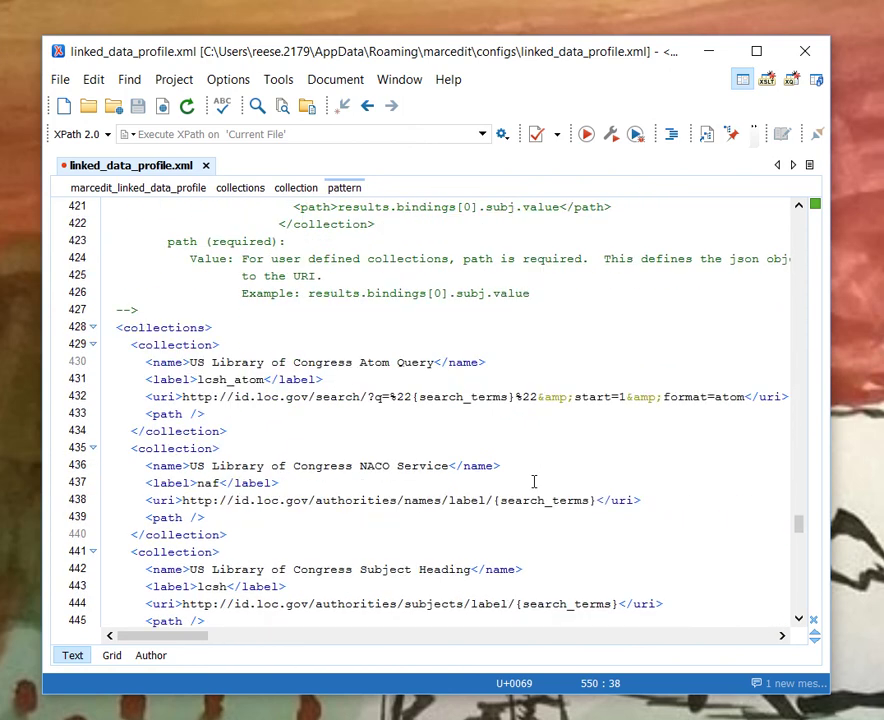
{"action": "scroll", "coordinate": [534, 482], "scroll_direction": "down", "scroll_amount": 5}
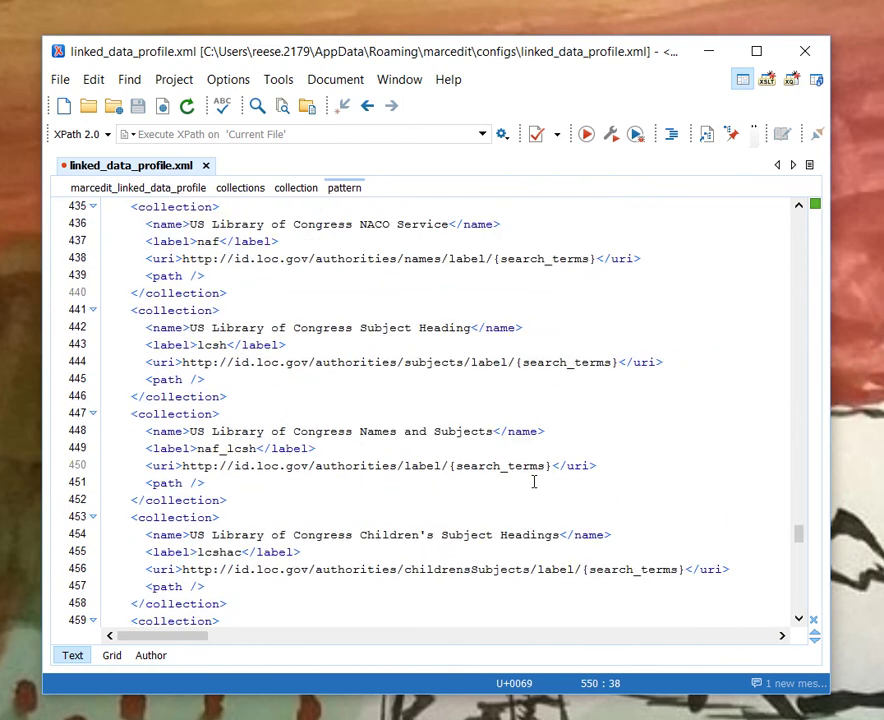
{"action": "scroll", "coordinate": [534, 482], "scroll_direction": "down", "scroll_amount": 9}
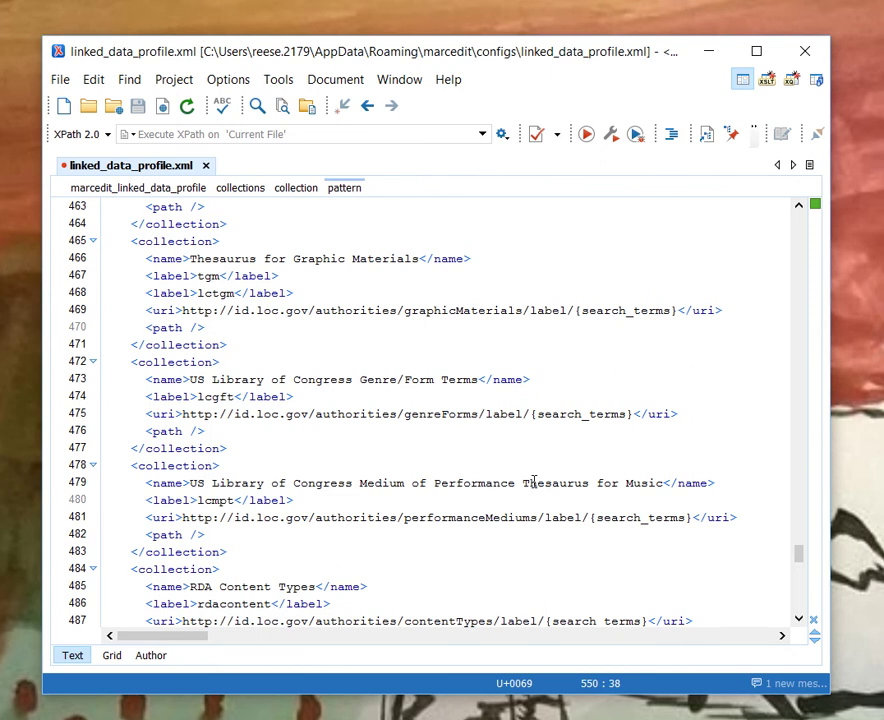
{"action": "scroll", "coordinate": [534, 482], "scroll_direction": "down", "scroll_amount": 5}
{"action": "scroll", "coordinate": [534, 482], "scroll_direction": "down", "scroll_amount": 5}
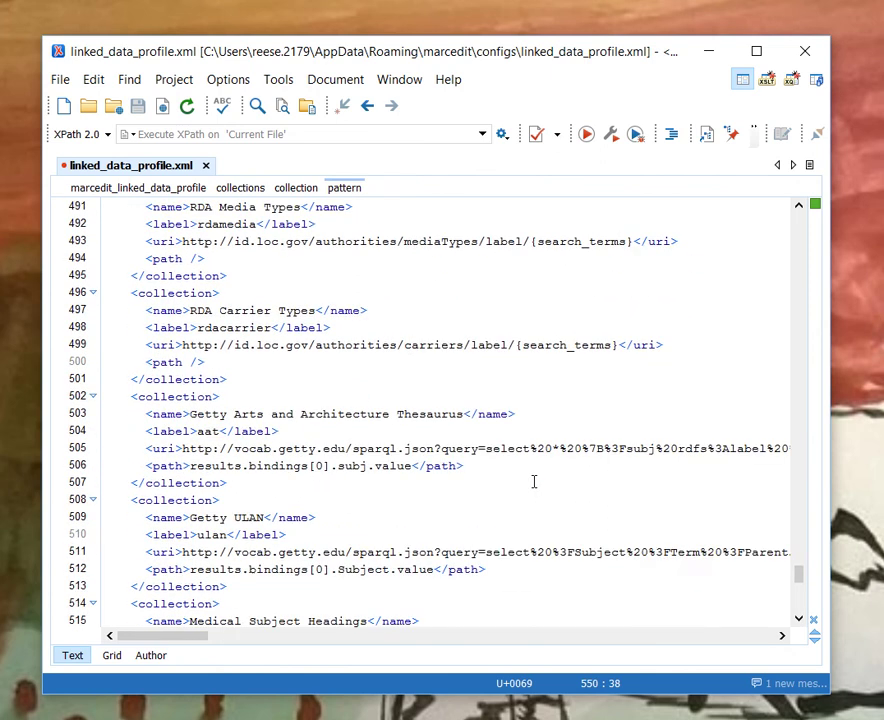
{"action": "scroll", "coordinate": [534, 482], "scroll_direction": "up", "scroll_amount": 2}
{"action": "scroll", "coordinate": [534, 482], "scroll_direction": "down", "scroll_amount": 2}
{"action": "scroll", "coordinate": [509, 479], "scroll_direction": "down", "scroll_amount": 2}
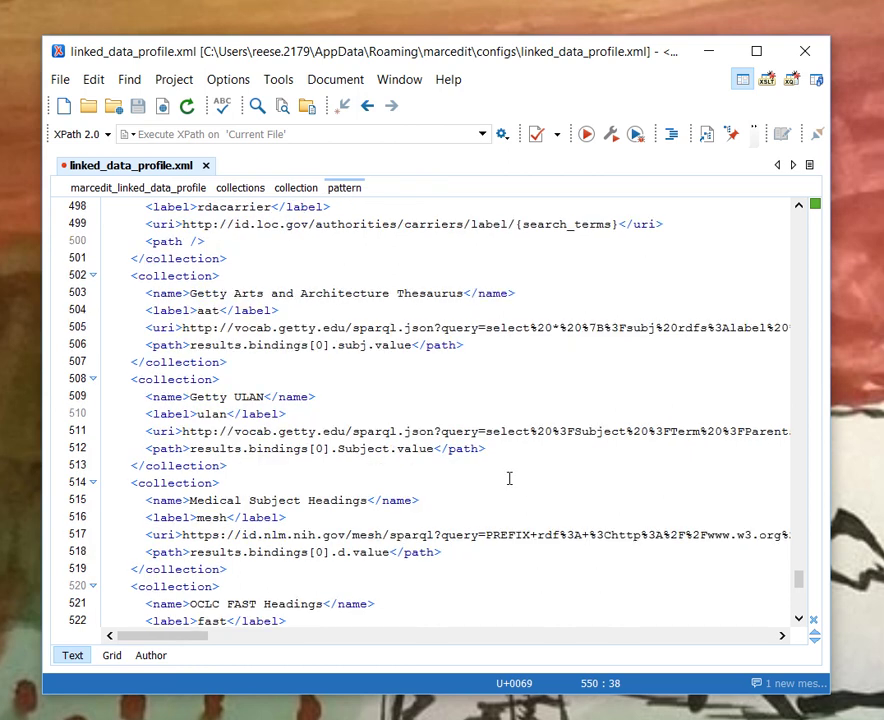
{"action": "scroll", "coordinate": [509, 479], "scroll_direction": "down", "scroll_amount": 2}
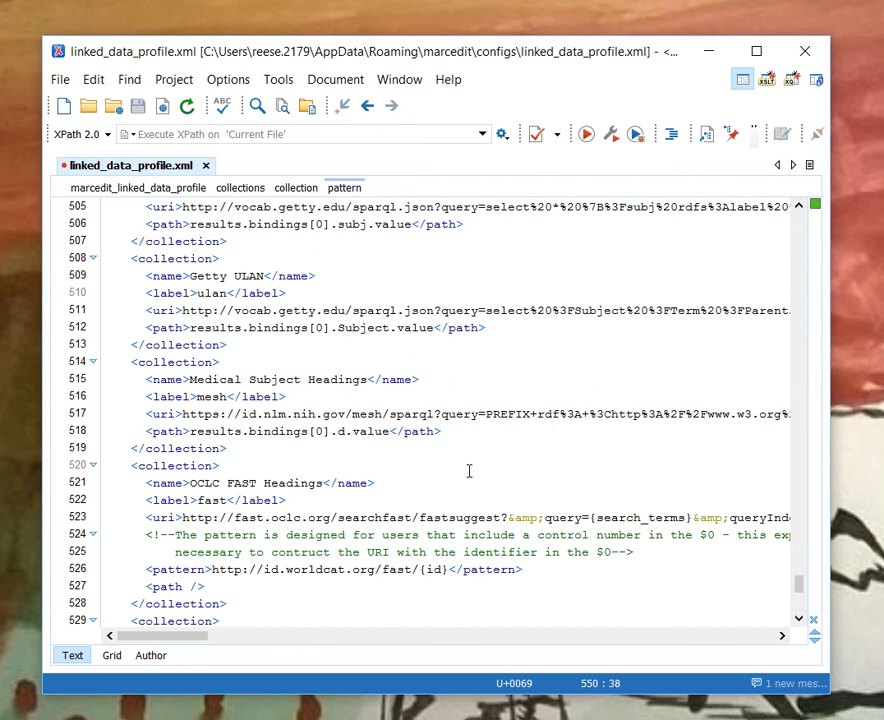
{"action": "scroll", "coordinate": [468, 470], "scroll_direction": "down", "scroll_amount": 8}
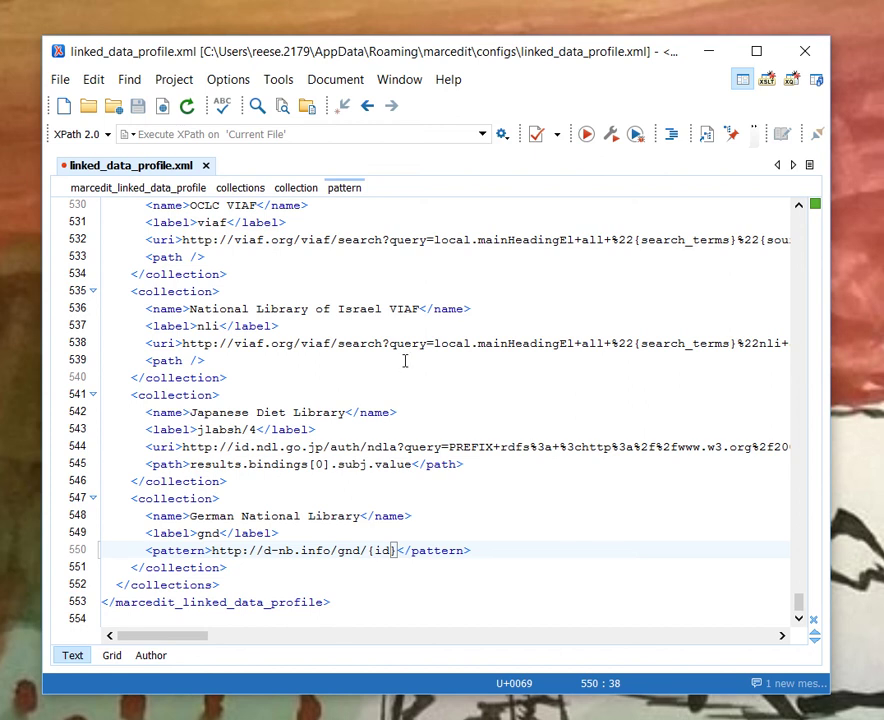
Minimize the XML editor to reveal the 'Editing MarcEdit's Linked Data Rules File' page in Edge
{"action": "left_click", "coordinate": [711, 57]}
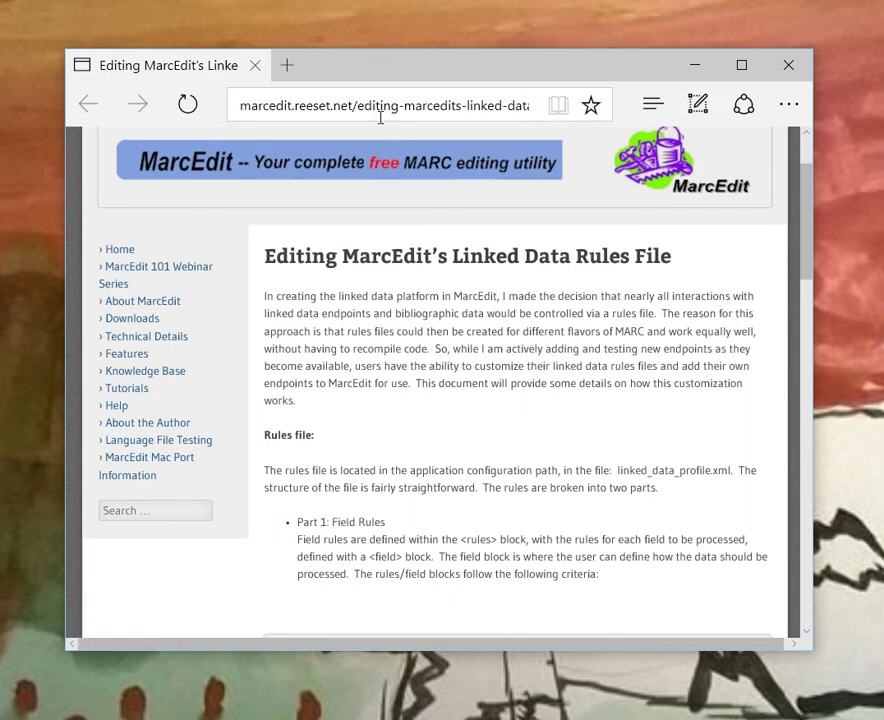
Change the address to the marcedit.reeset.net/software/ folder and close the XML editor that pops up
{"action": "left_click", "coordinate": [380, 117]}
{"action": "key", "text": "End"}
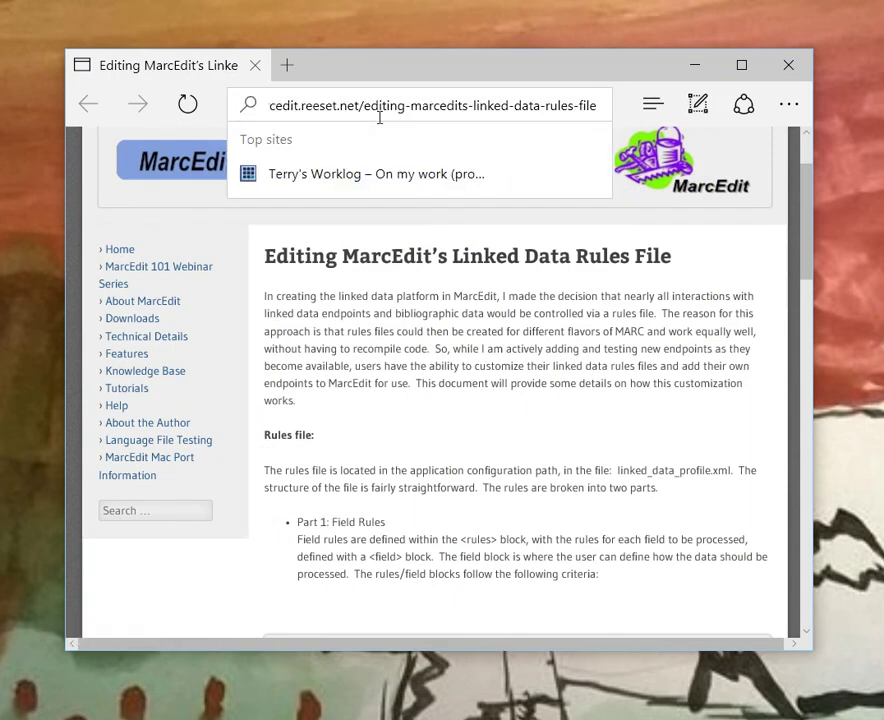
{"action": "key", "text": "shift+Left"}
{"action": "key", "text": "shift+Left"}
{"action": "key", "text": "shift+Left"}
{"action": "key", "text": "shift+Left"}
{"action": "key", "text": "shift+Left"}
{"action": "key", "text": "shift+Left"}
{"action": "key", "text": "shift+Left"}
{"action": "key", "text": "shift+Left"}
{"action": "key", "text": "shift+Left"}
{"action": "key", "text": "shift+Left"}
{"action": "key", "text": "shift+Left"}
{"action": "key", "text": "shift+Left"}
{"action": "key", "text": "shift+Left"}
{"action": "key", "text": "shift+Left"}
{"action": "key", "text": "shift+Left"}
{"action": "key", "text": "shift+Left"}
{"action": "key", "text": "shift+Left"}
{"action": "key", "text": "shift+Left"}
{"action": "key", "text": "shift+Left"}
{"action": "key", "text": "shift+Left"}
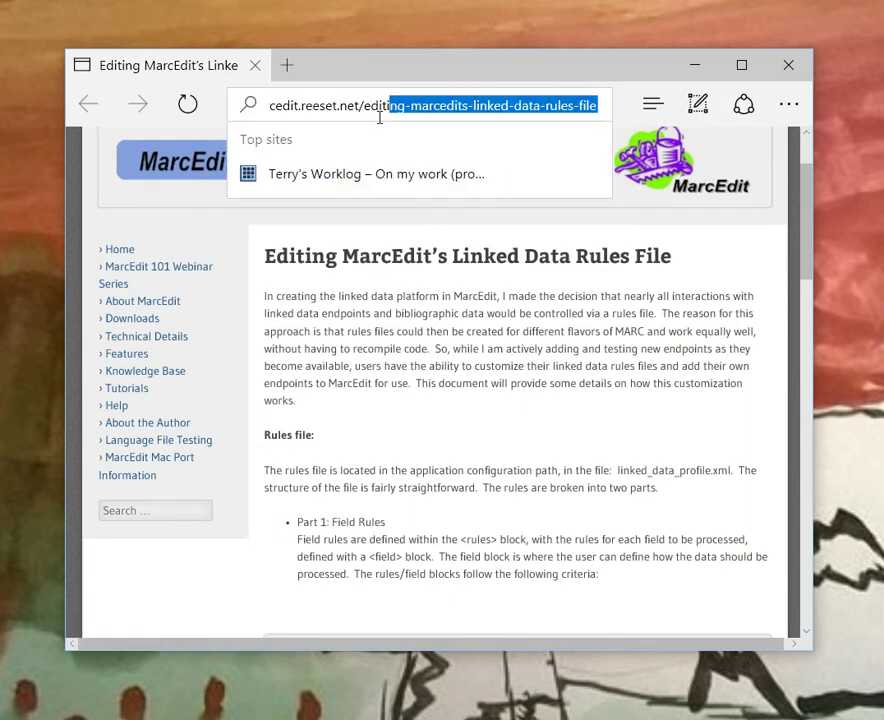
{"action": "key", "text": "shift+Left"}
{"action": "key", "text": "shift+Left"}
{"action": "key", "text": "shift+Left"}
{"action": "key", "text": "shift+Left"}
{"action": "key", "text": "shift+Left"}
{"action": "type", "text": "software/"}
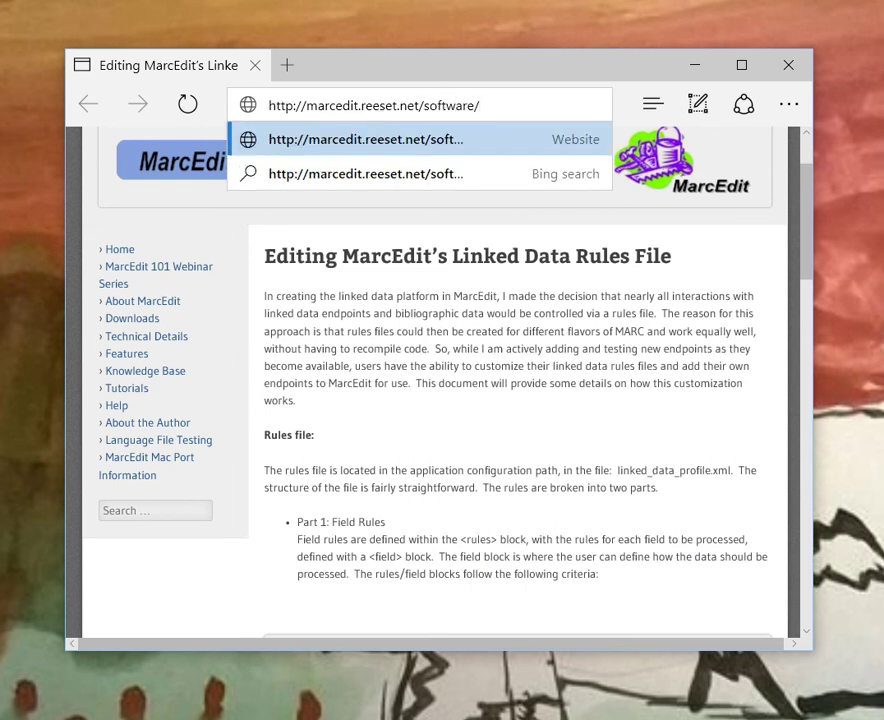
{"action": "key", "text": "Return"}
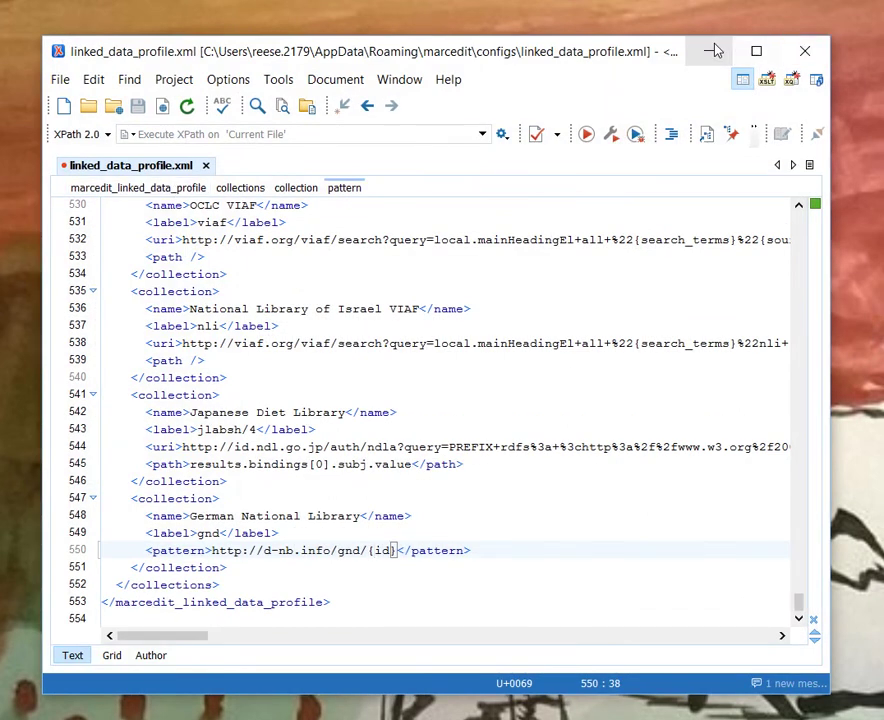
{"action": "left_click", "coordinate": [820, 57]}
{"action": "left_click", "coordinate": [492, 110]}
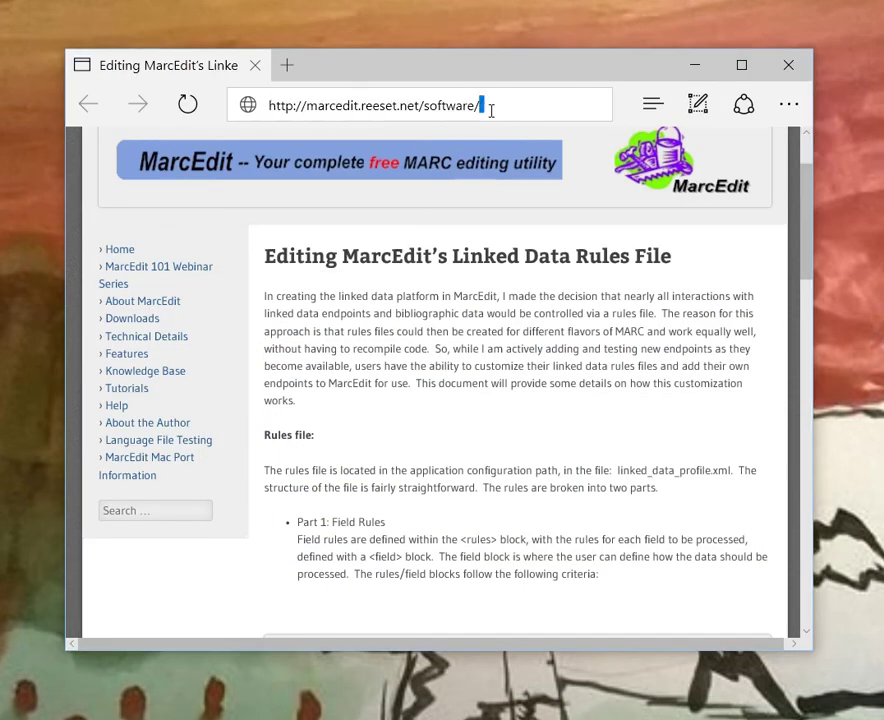
{"action": "type", "text": "linked"}
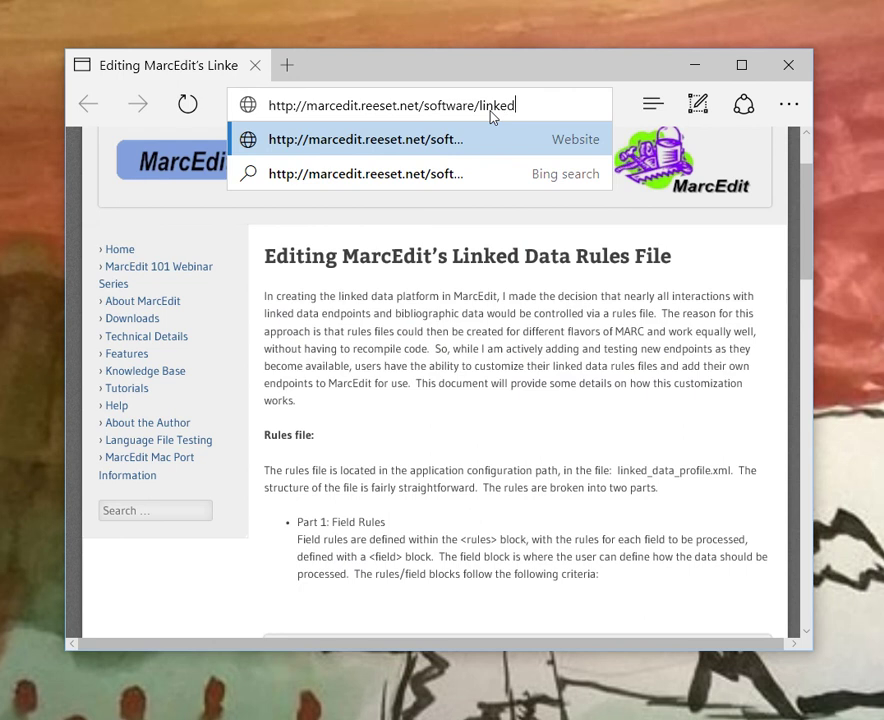
{"action": "type", "text": "_data_profie.l"}
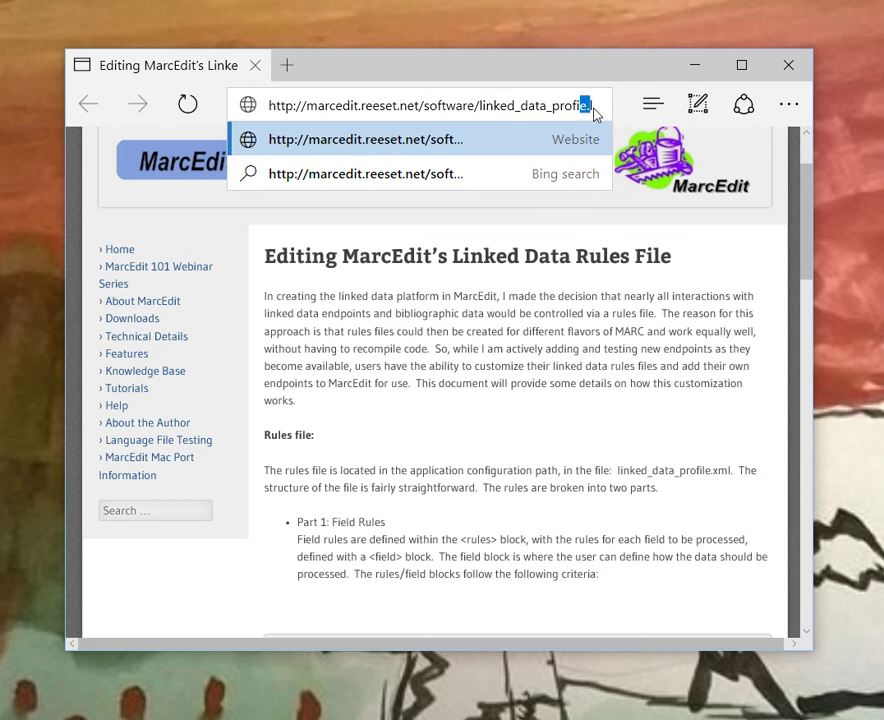
{"action": "left_click_drag", "start_coordinate": [576, 106], "coordinate": [608, 110]}
{"action": "type", "text": "le.xml"}
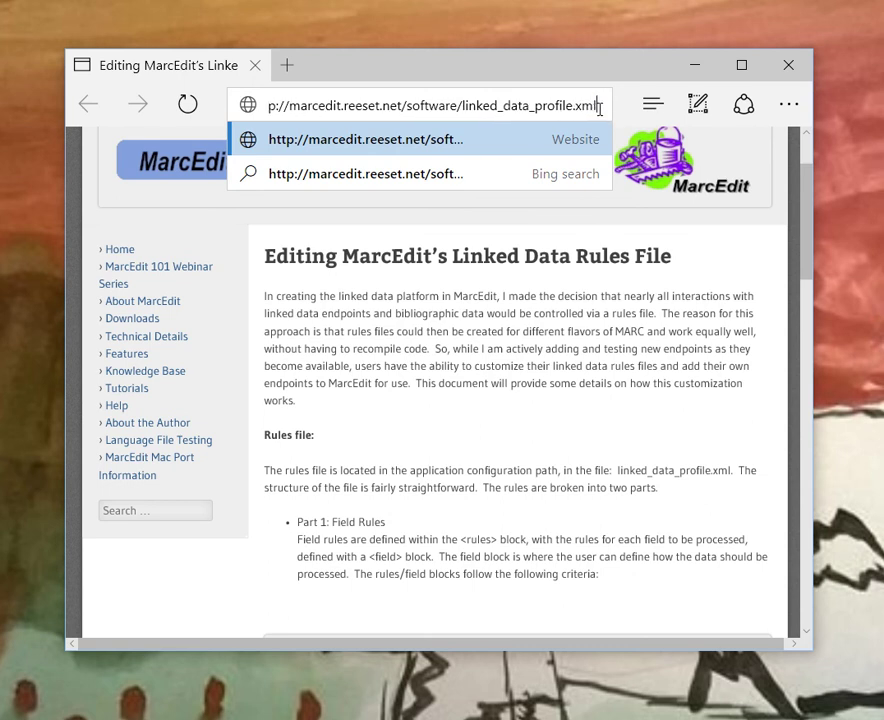
{"action": "key", "text": "Return"}
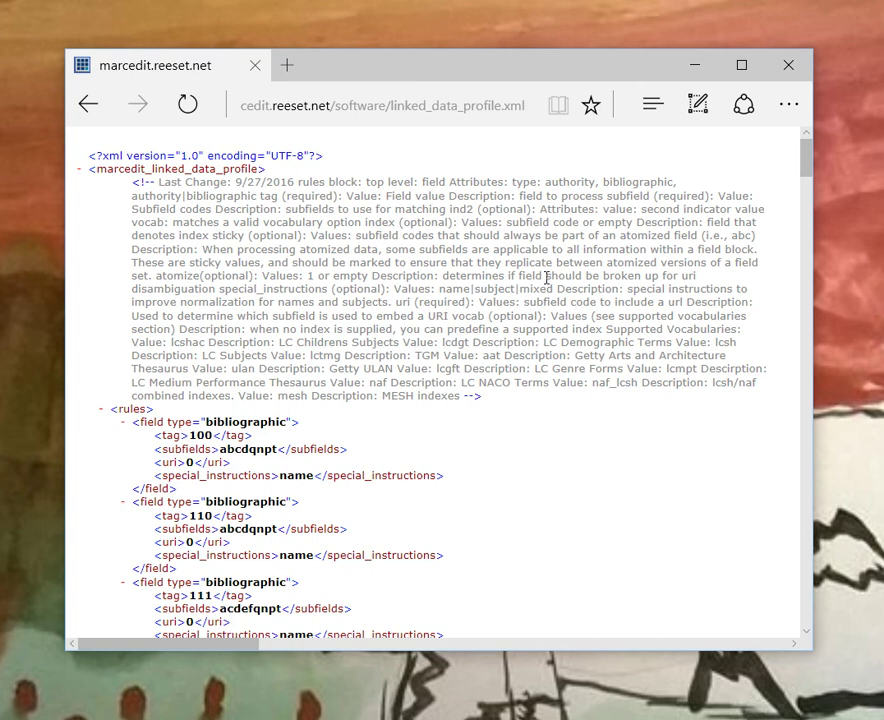
{"action": "scroll", "coordinate": [540, 354], "scroll_direction": "down", "scroll_amount": 3}
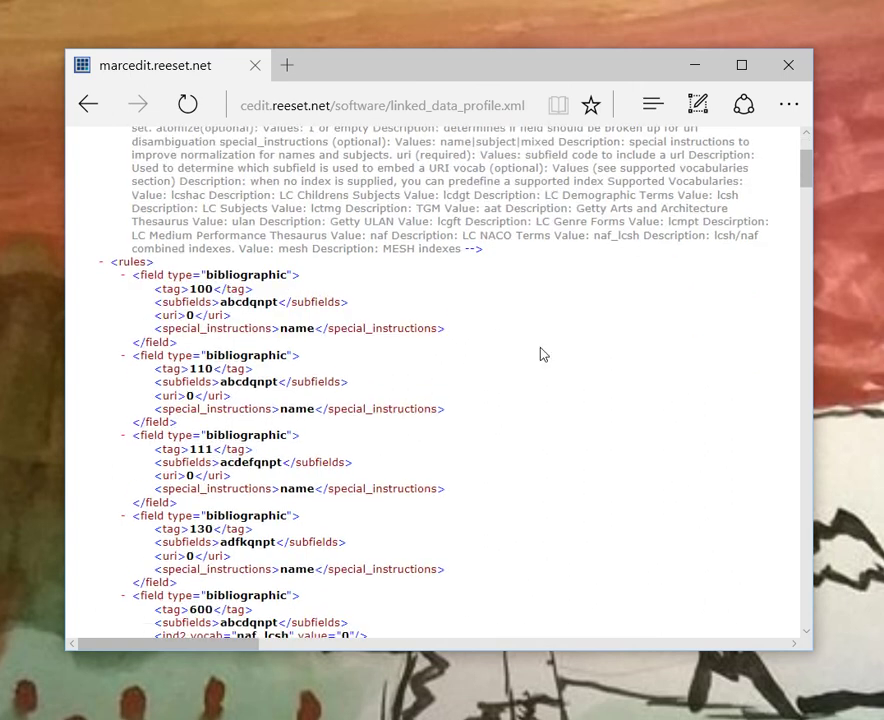
{"action": "scroll", "coordinate": [540, 354], "scroll_direction": "down", "scroll_amount": 2}
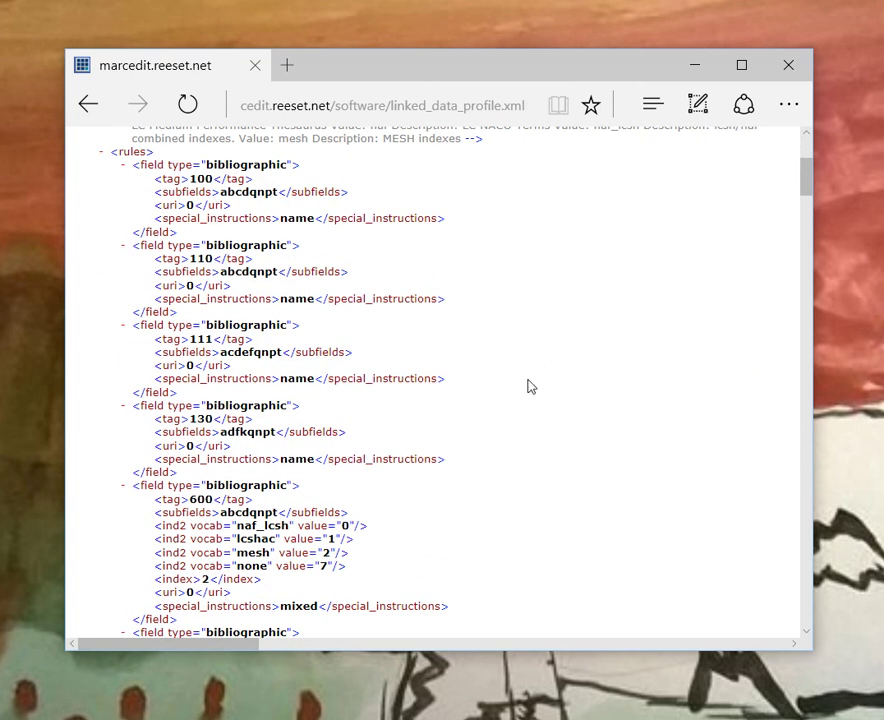
{"action": "scroll", "coordinate": [529, 385], "scroll_direction": "down", "scroll_amount": 3}
{"action": "scroll", "coordinate": [530, 387], "scroll_direction": "down", "scroll_amount": 2}
{"action": "scroll", "coordinate": [529, 385], "scroll_direction": "down", "scroll_amount": 10}
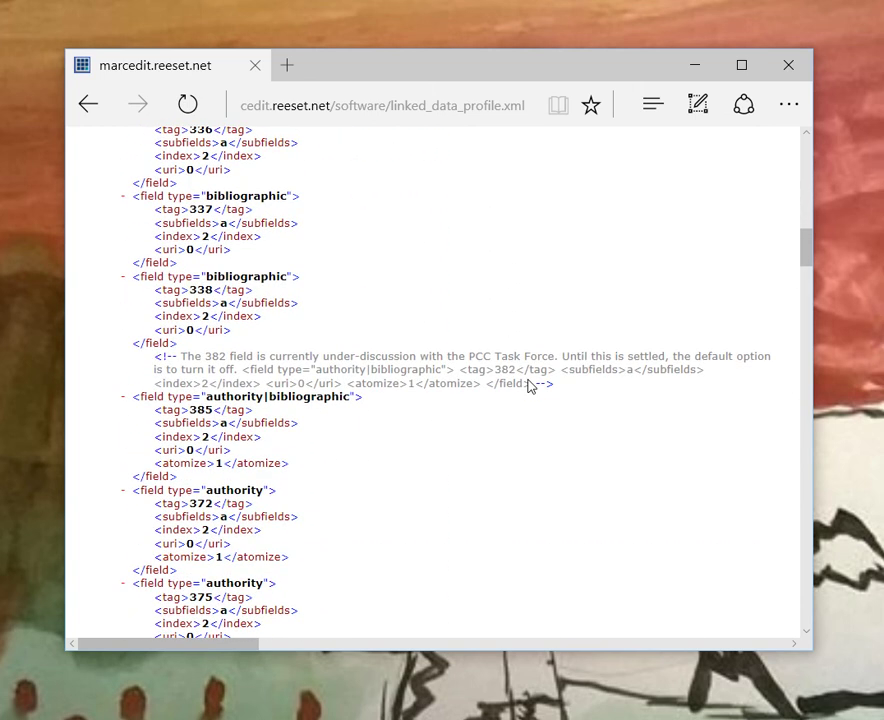
{"action": "scroll", "coordinate": [530, 387], "scroll_direction": "down", "scroll_amount": 1}
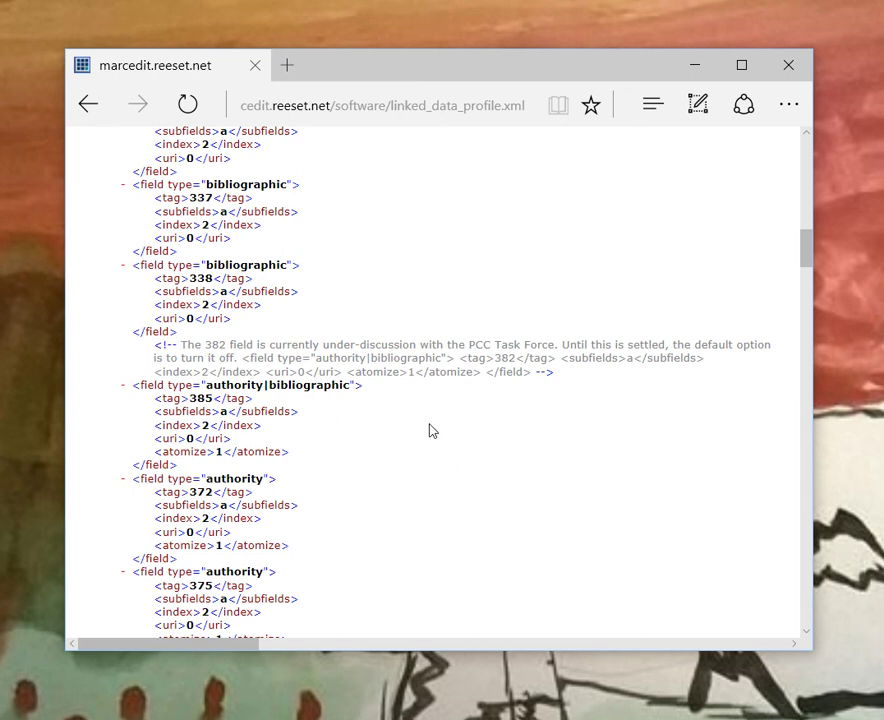
{"action": "scroll", "coordinate": [432, 430], "scroll_direction": "down", "scroll_amount": 5}
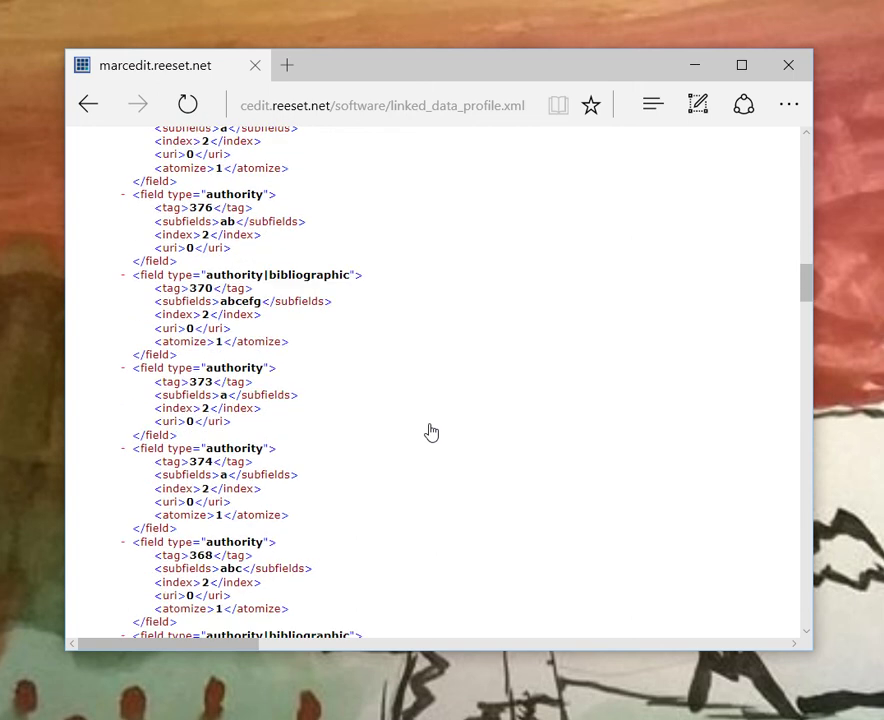
{"action": "scroll", "coordinate": [431, 432], "scroll_direction": "down", "scroll_amount": 3}
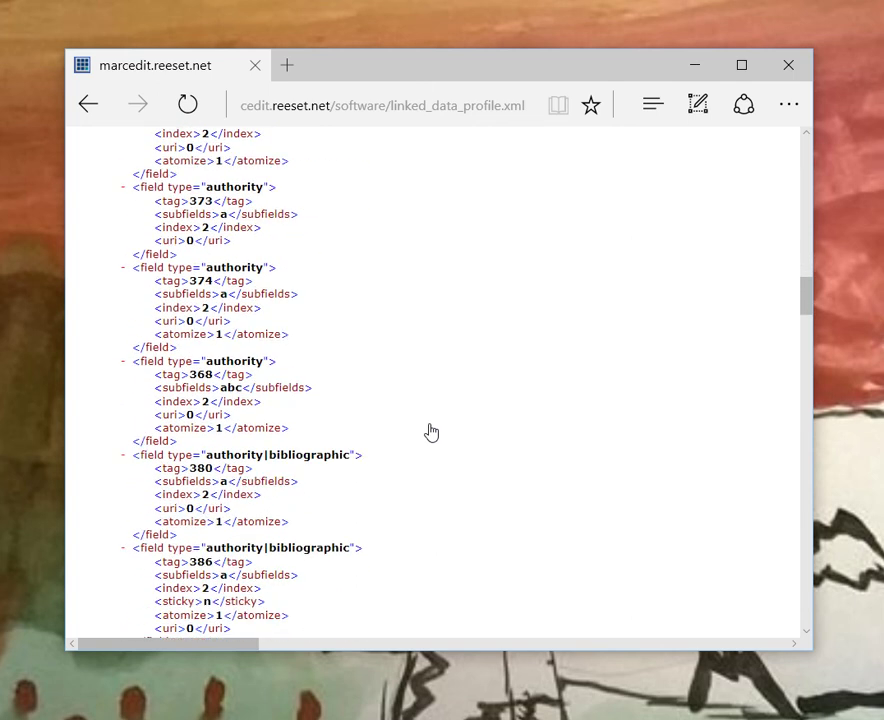
{"action": "scroll", "coordinate": [431, 432], "scroll_direction": "down", "scroll_amount": 3}
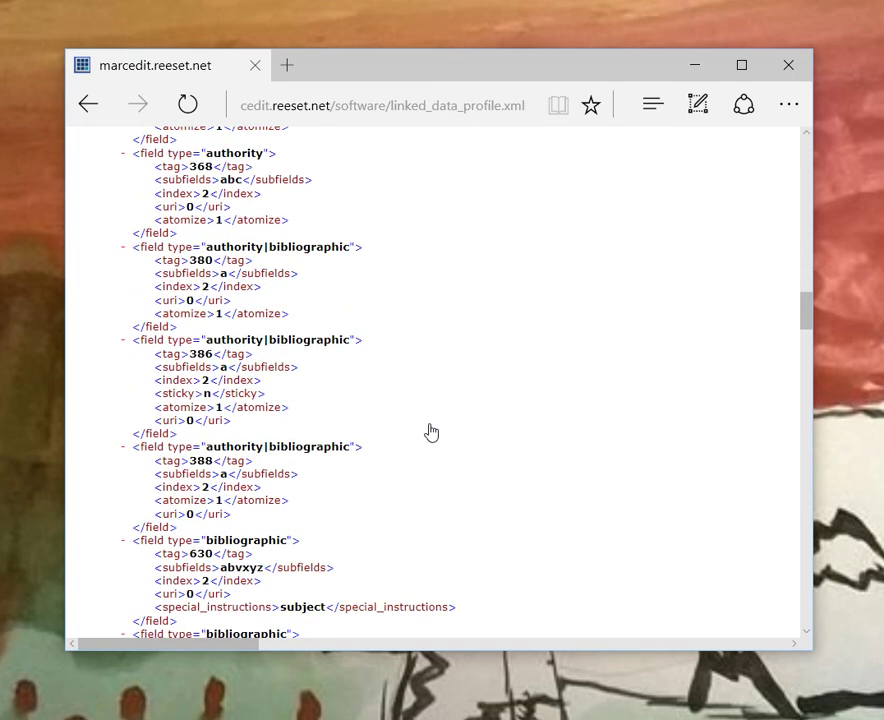
{"action": "scroll", "coordinate": [431, 432], "scroll_direction": "down", "scroll_amount": 4}
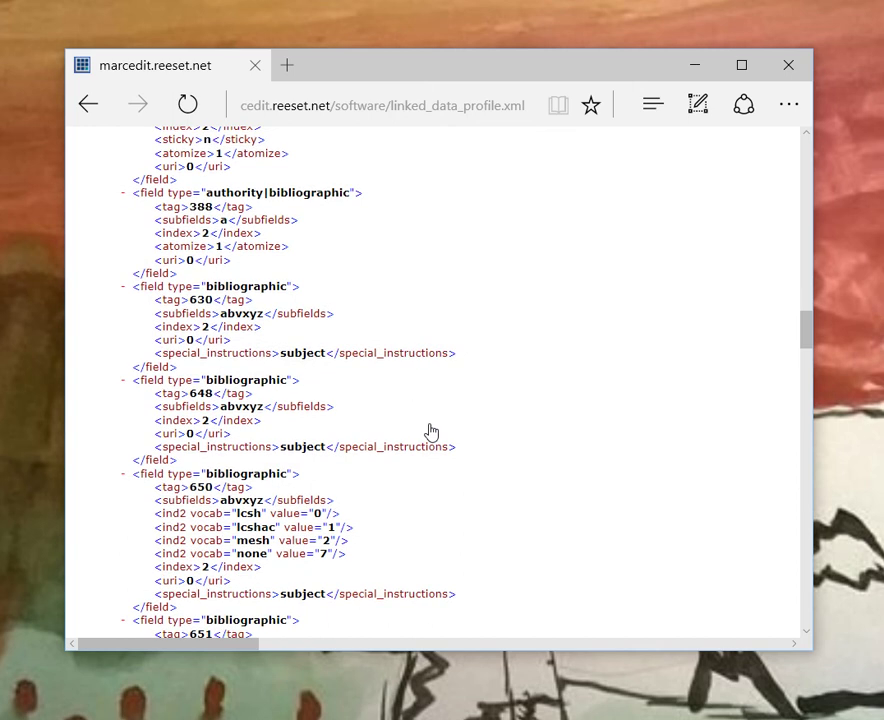
{"action": "scroll", "coordinate": [431, 432], "scroll_direction": "down", "scroll_amount": 3}
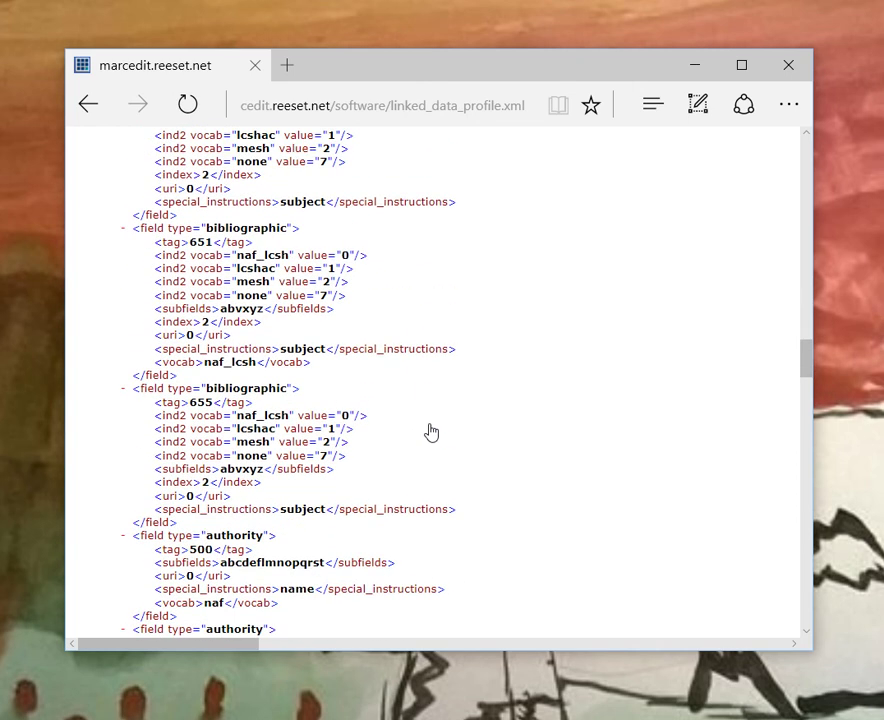
{"action": "scroll", "coordinate": [431, 432], "scroll_direction": "down", "scroll_amount": 5}
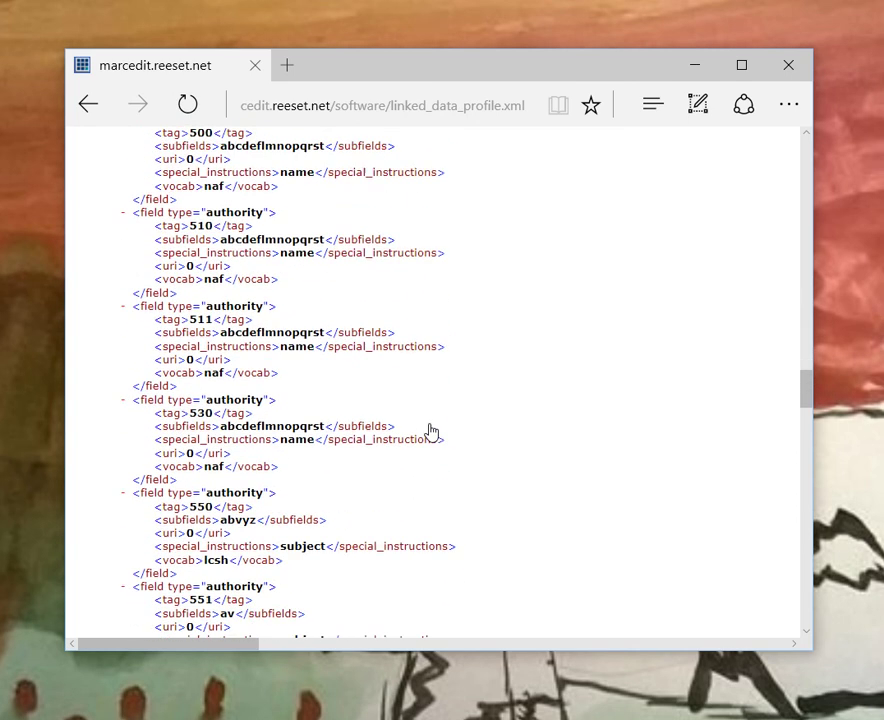
{"action": "scroll", "coordinate": [431, 432], "scroll_direction": "down", "scroll_amount": 10}
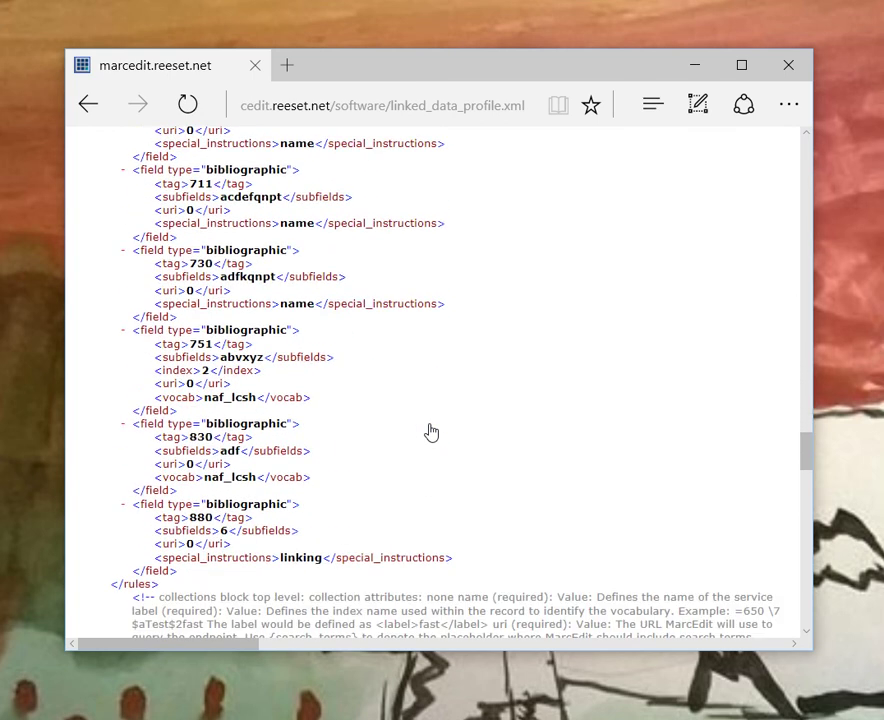
{"action": "scroll", "coordinate": [431, 432], "scroll_direction": "down", "scroll_amount": 5}
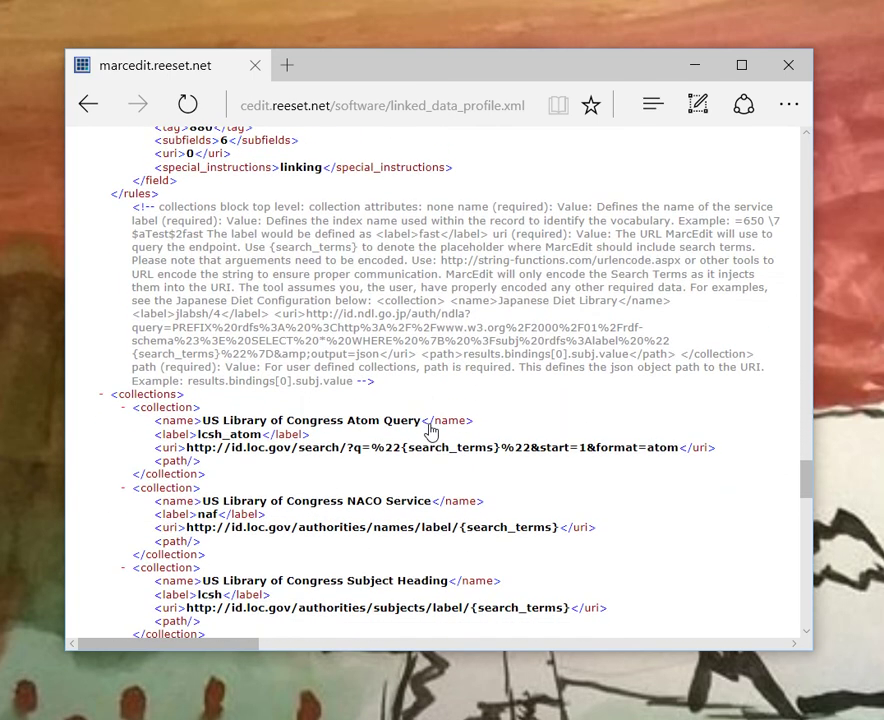
{"action": "scroll", "coordinate": [431, 430], "scroll_direction": "up", "scroll_amount": 20}
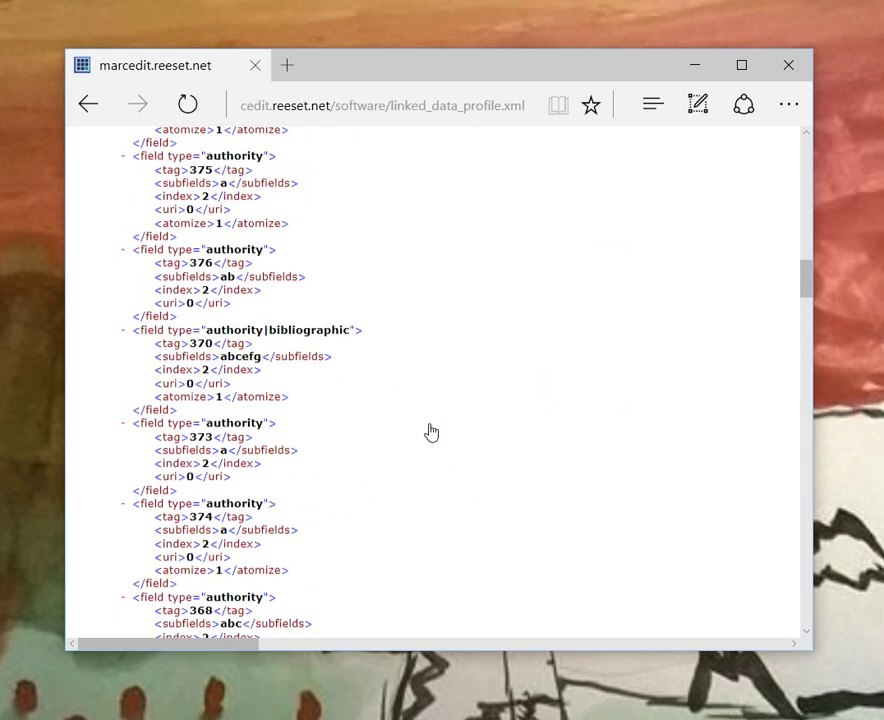
{"action": "scroll", "coordinate": [431, 432], "scroll_direction": "up", "scroll_amount": 20}
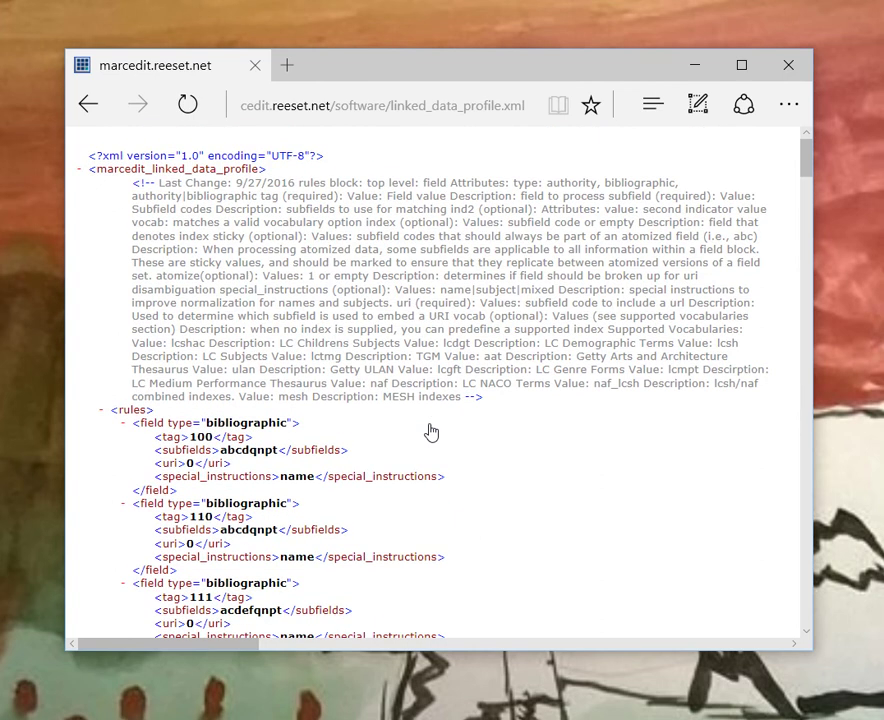
Close Edge to return to MarcEdit's main launcher window
{"action": "left_click", "coordinate": [802, 67]}
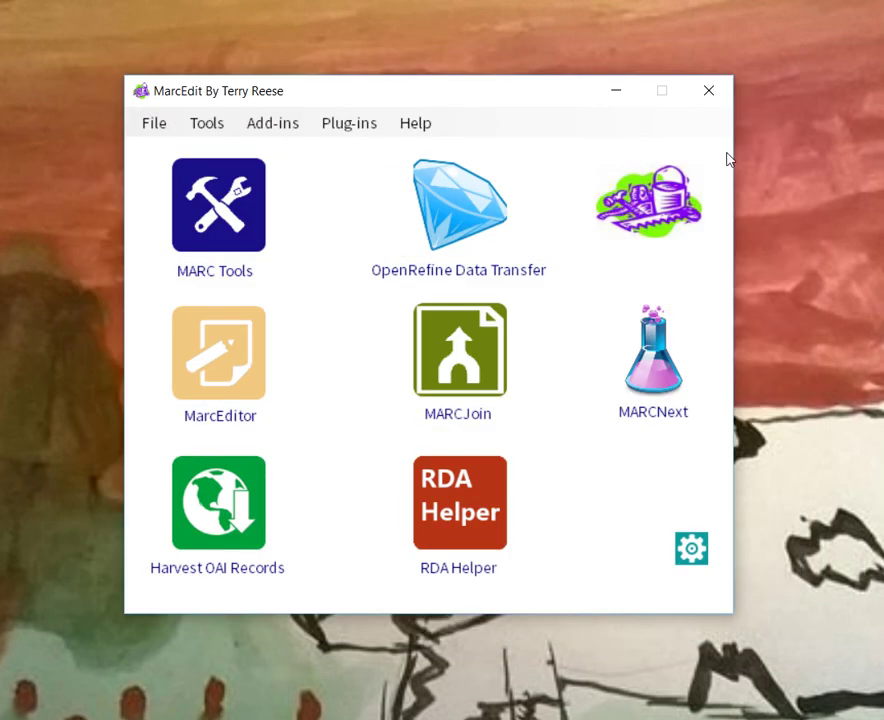